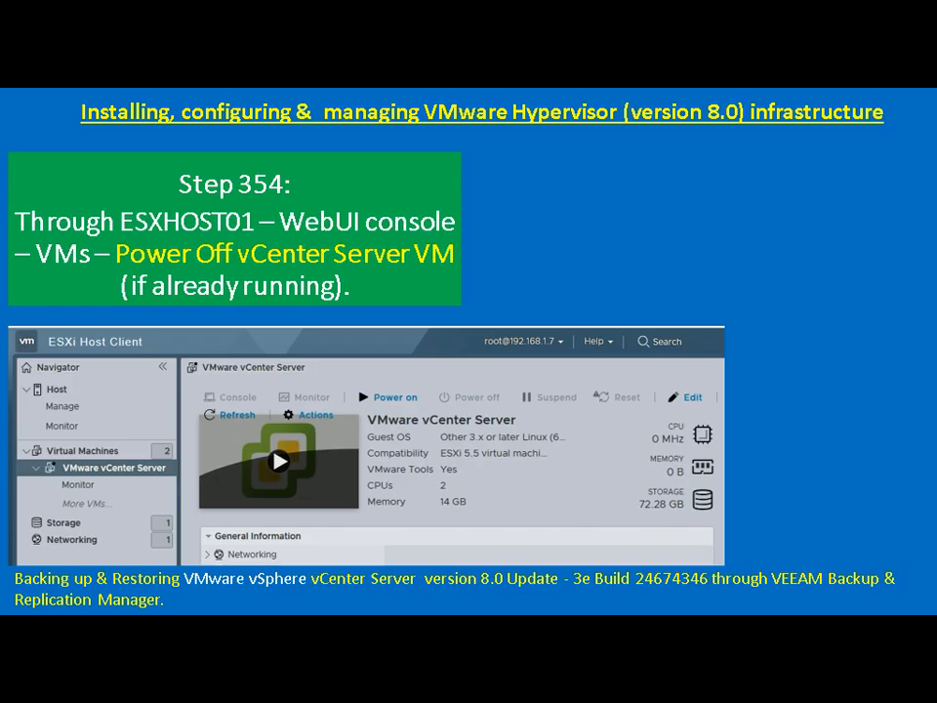
Step: From the Step 354 slide show, bring up the window switcher
key(alt+Tab)
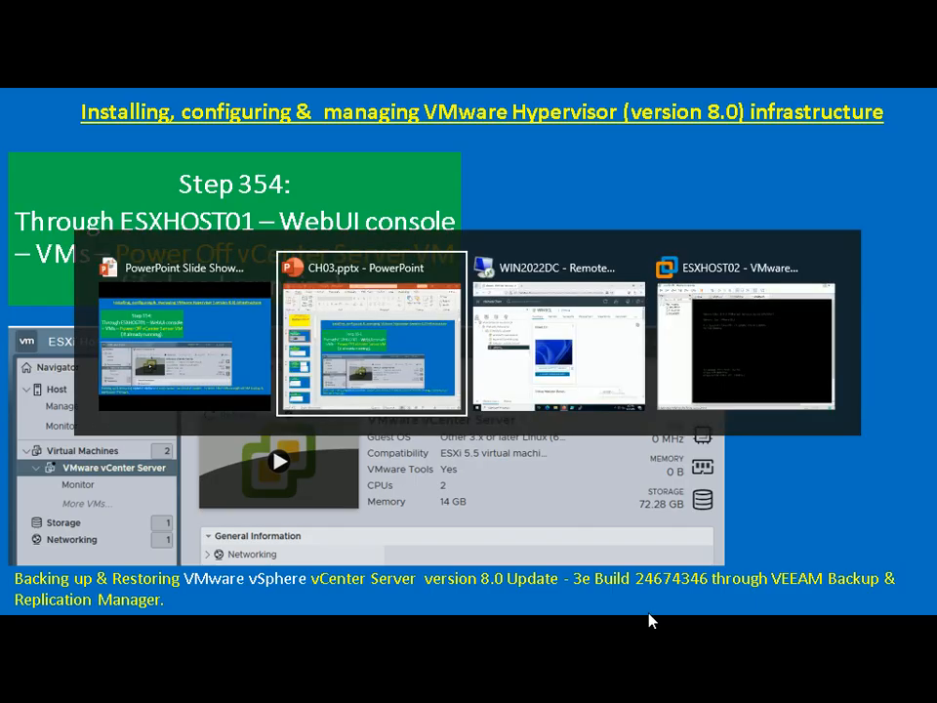
Step: Switch to the WIN2022DC remote desktop and launch a web console for WIN11CL
key(alt+Tab)
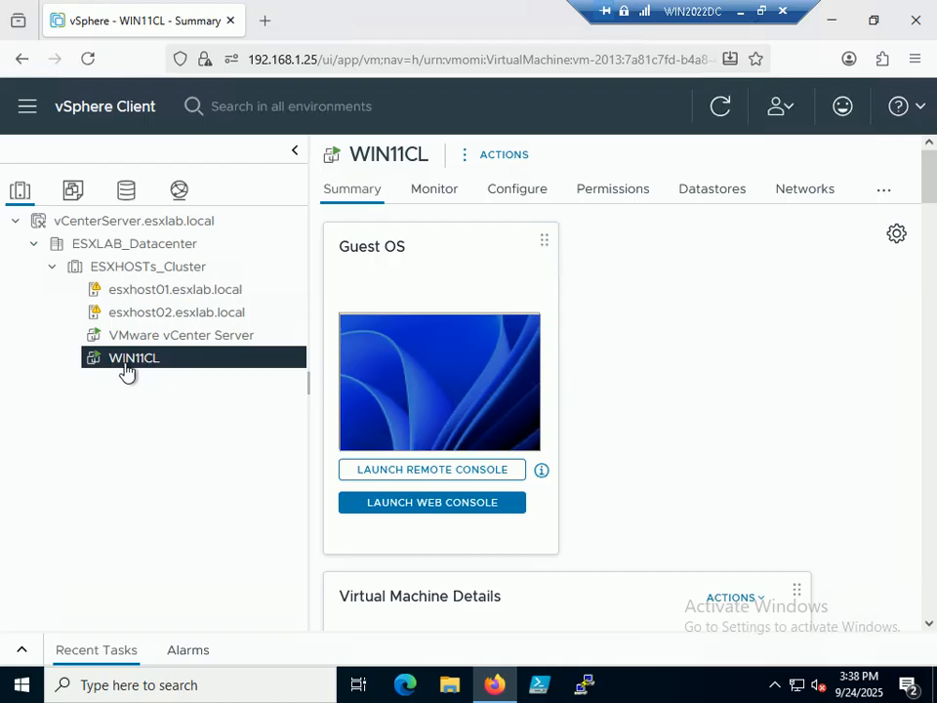
click(439, 402)
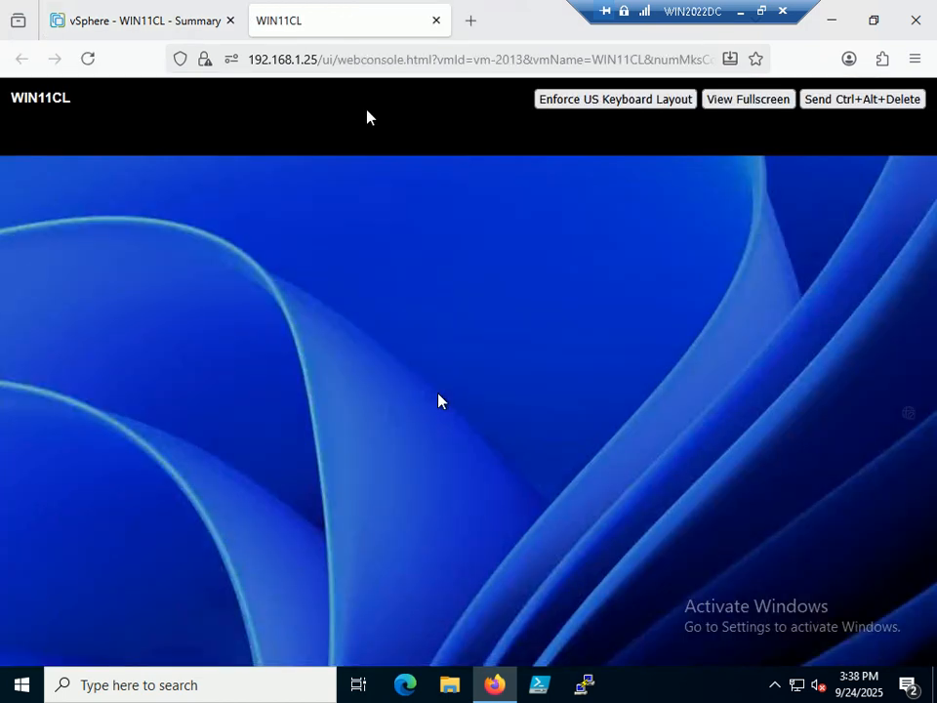
Step: Sign in to the WIN11CL guest with the esxadmin password
click(493, 327)
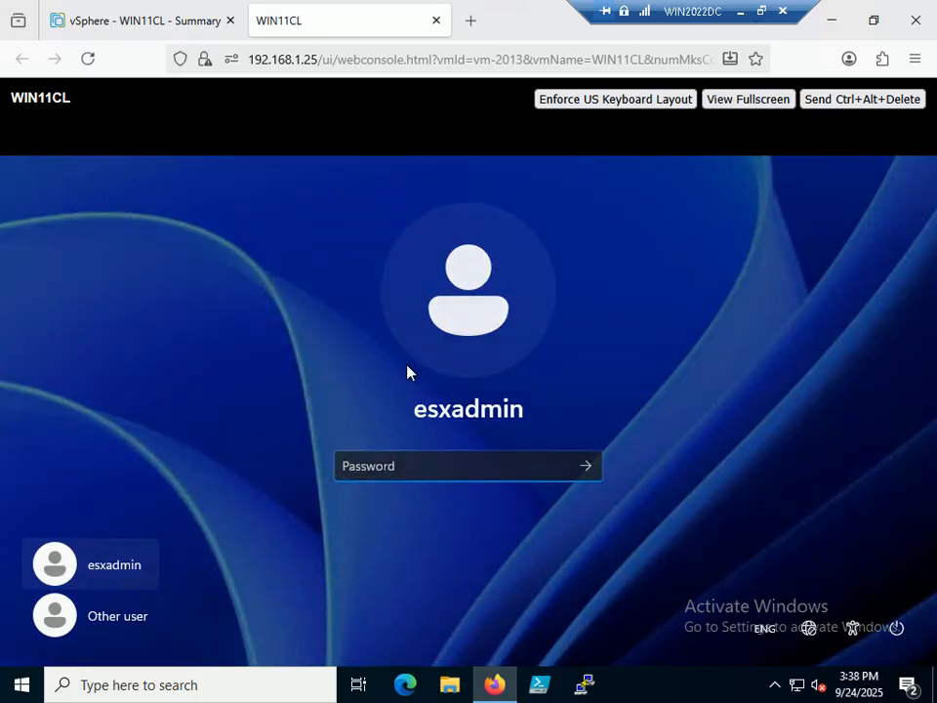
text(********************)
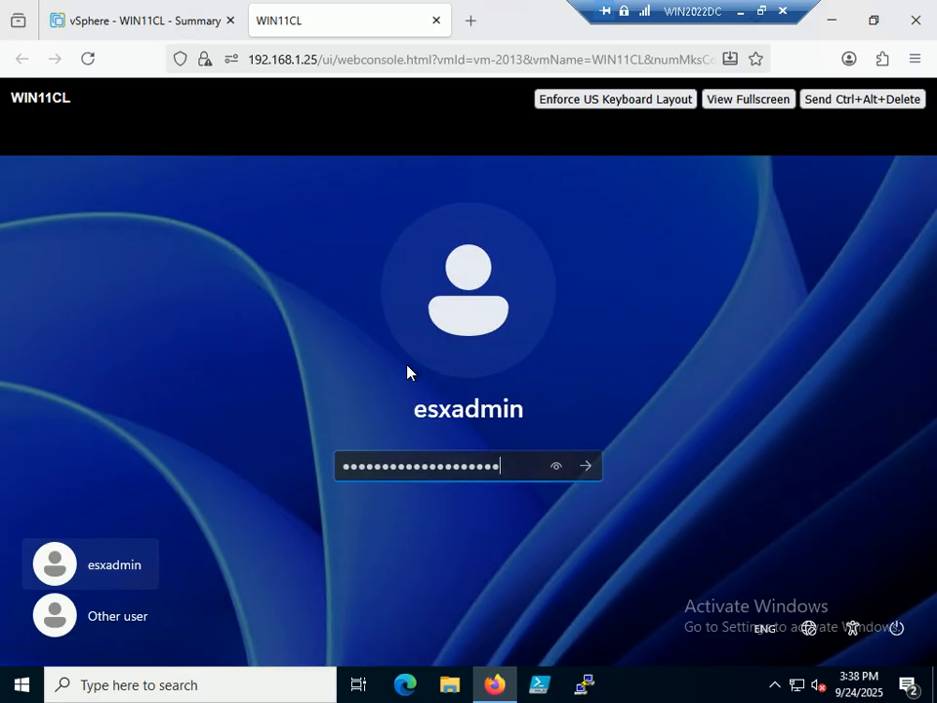
key(Return)
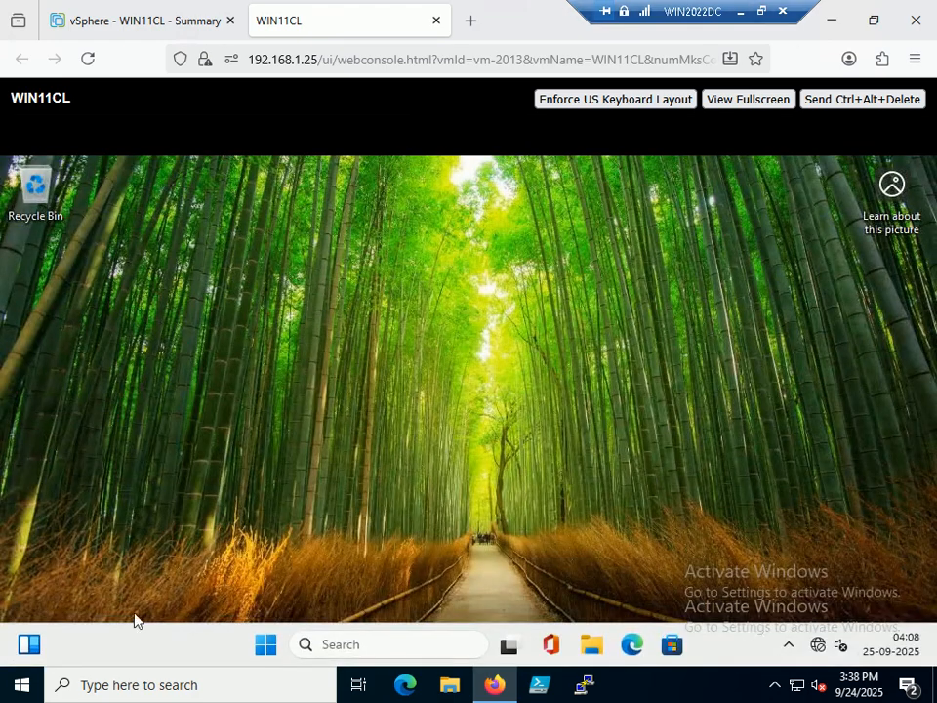
Step: Shut down WIN11CL from the Start button's right-click menu
right_click(254, 643)
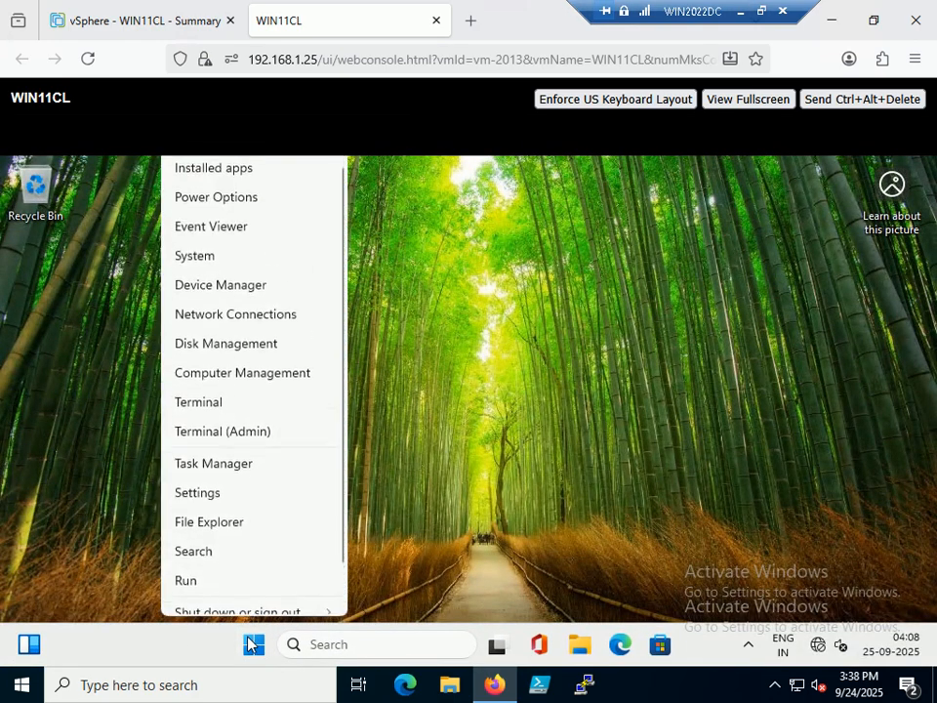
mouse_move(258, 617)
click(415, 586)
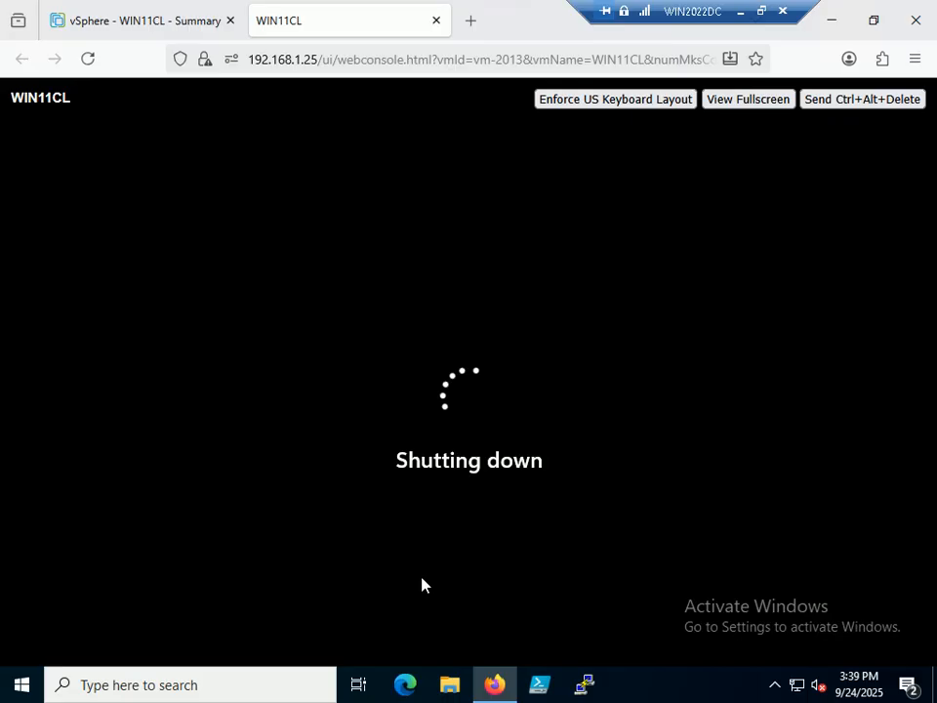
Step: Close the disconnected console tab and confirm WIN11CL shows Powered Off
click(435, 22)
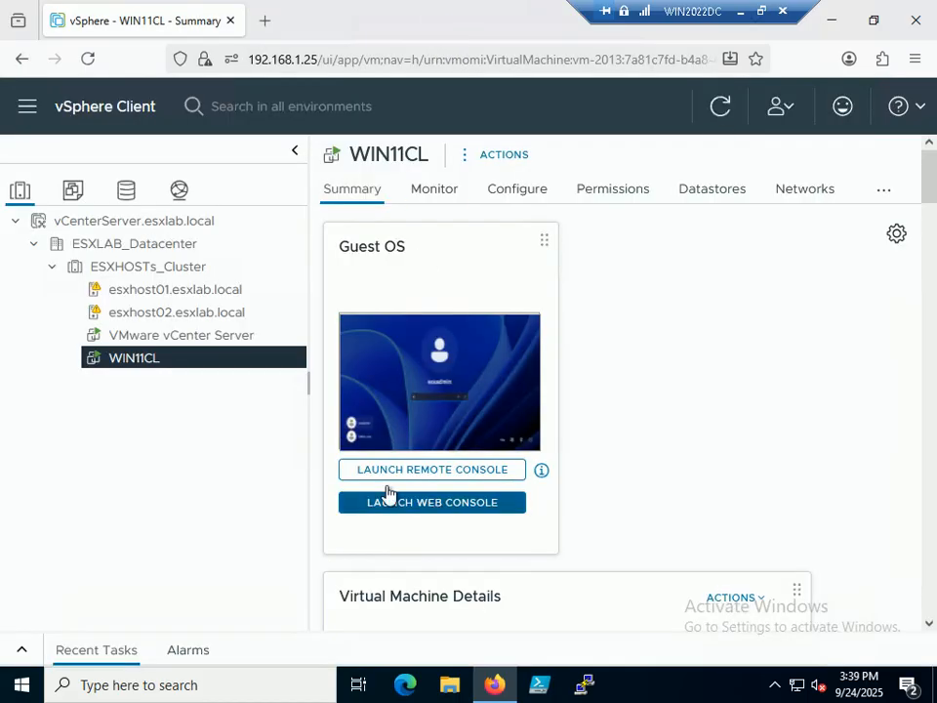
click(162, 335)
click(147, 359)
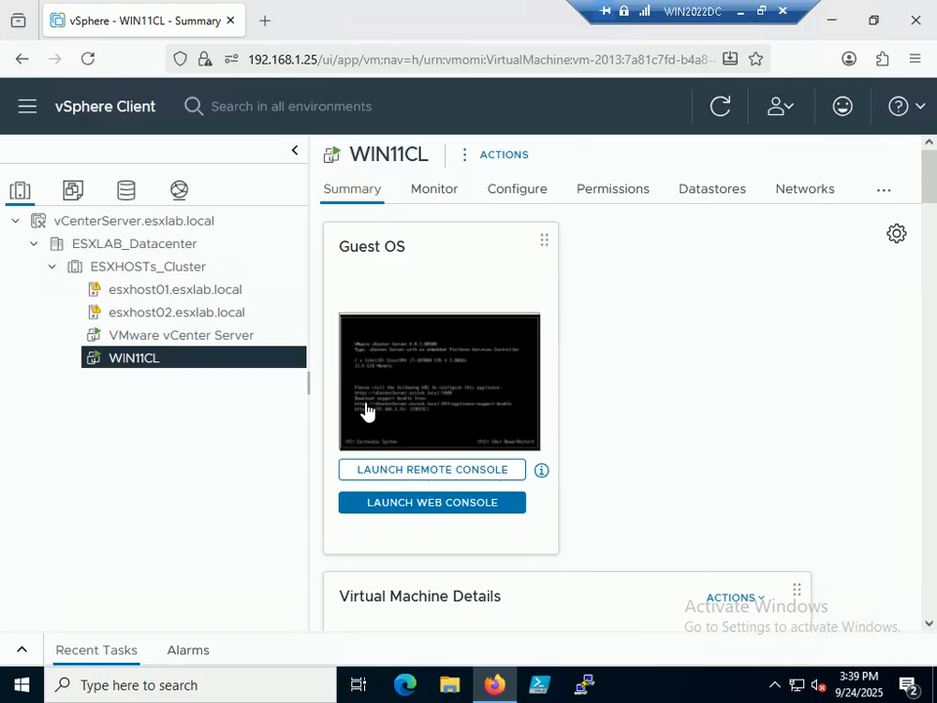
click(184, 341)
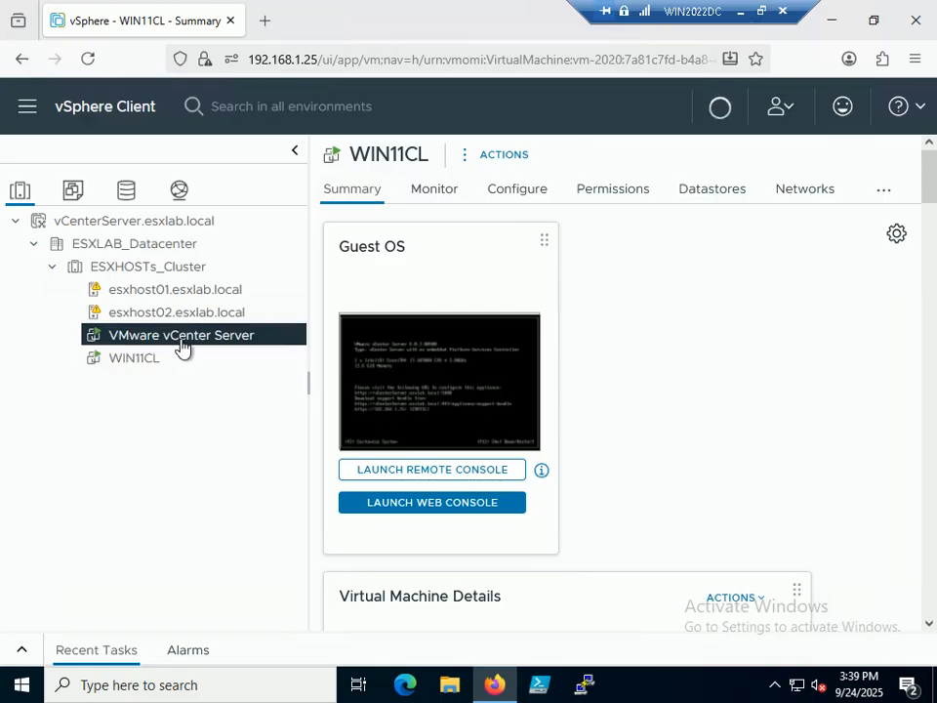
click(149, 364)
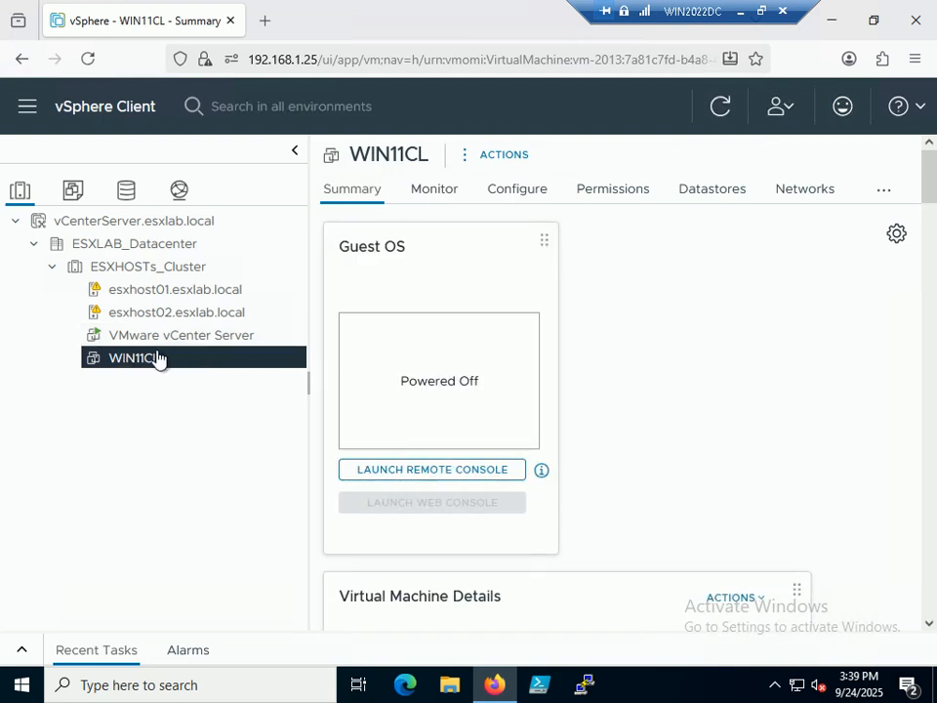
click(231, 337)
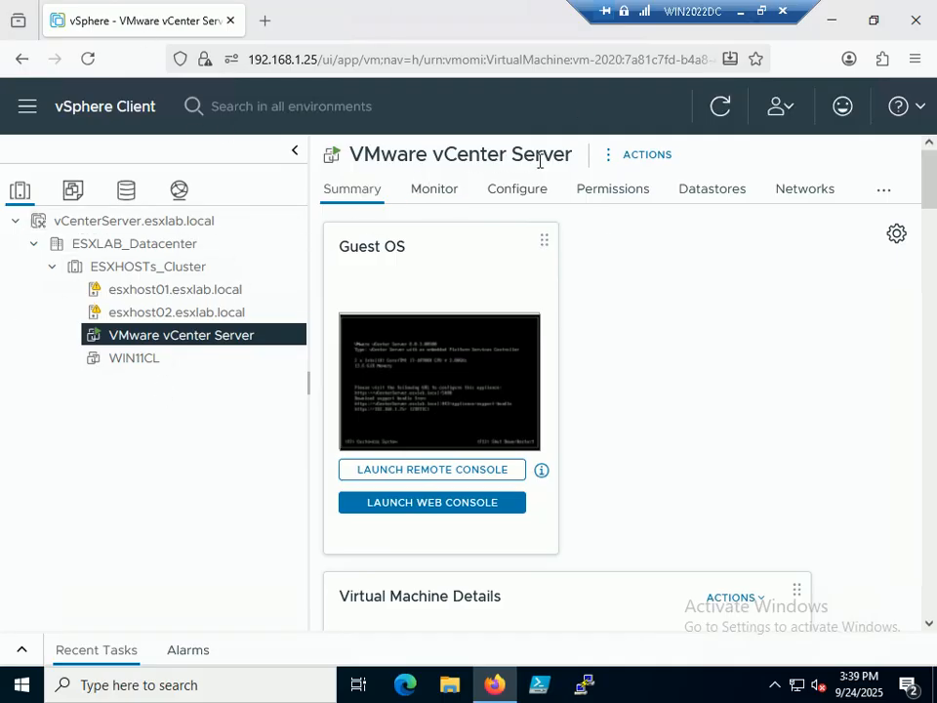
Step: Log out of the vSphere Client and close Firefox, leaving the remote desktop
click(793, 113)
click(597, 260)
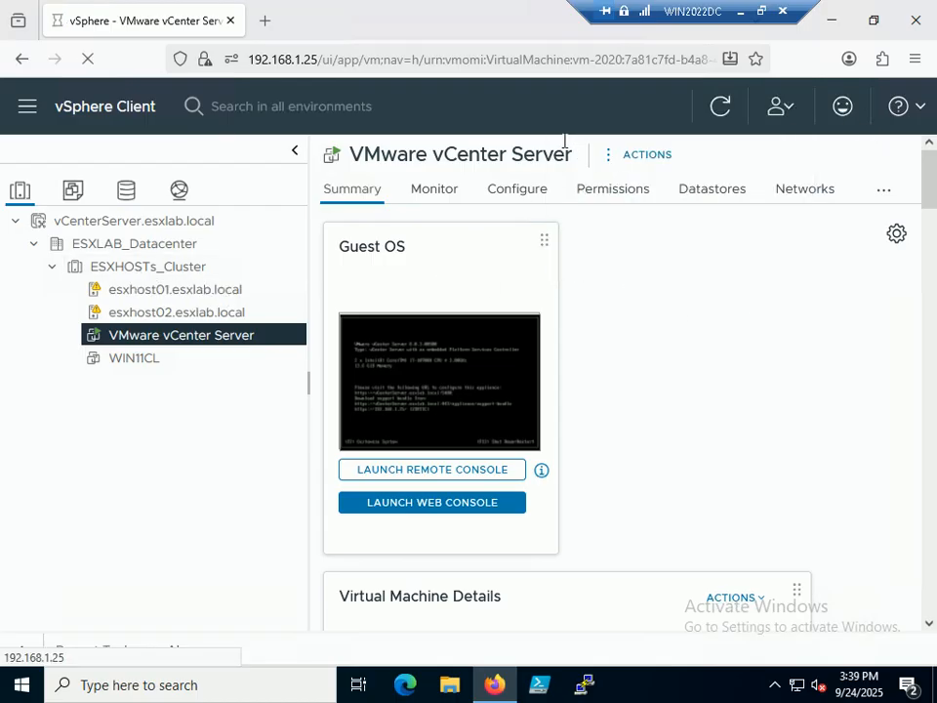
click(760, 12)
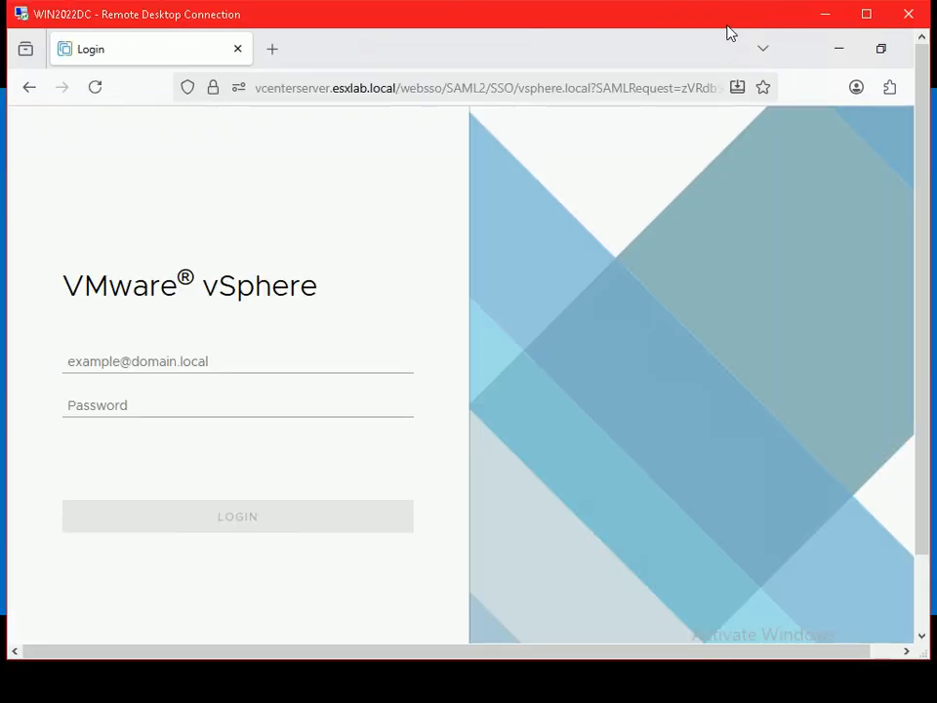
double_click(727, 27)
click(766, 15)
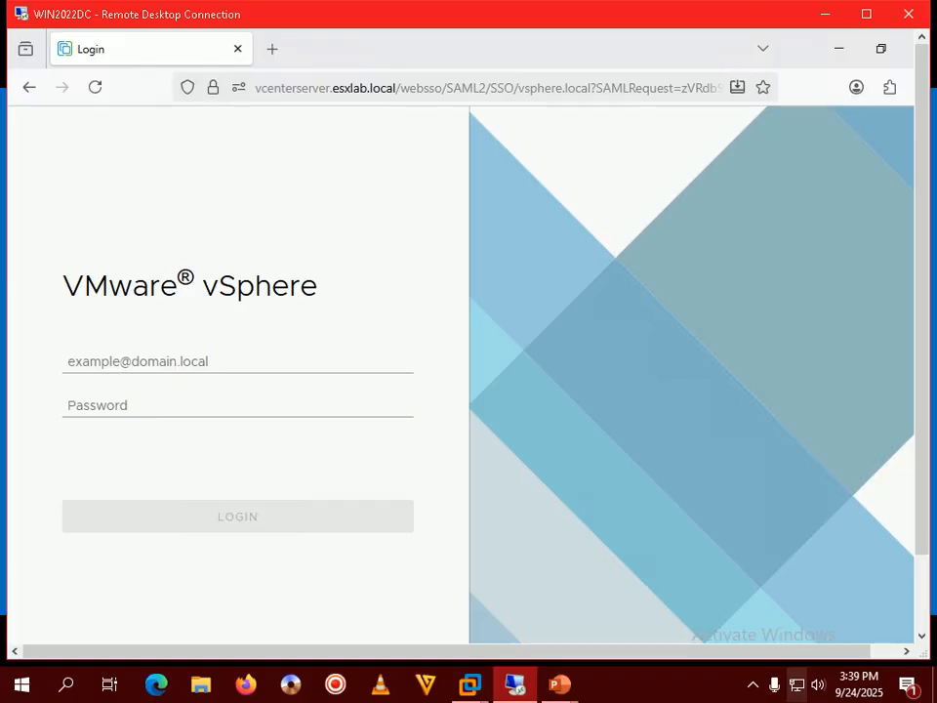
click(750, 689)
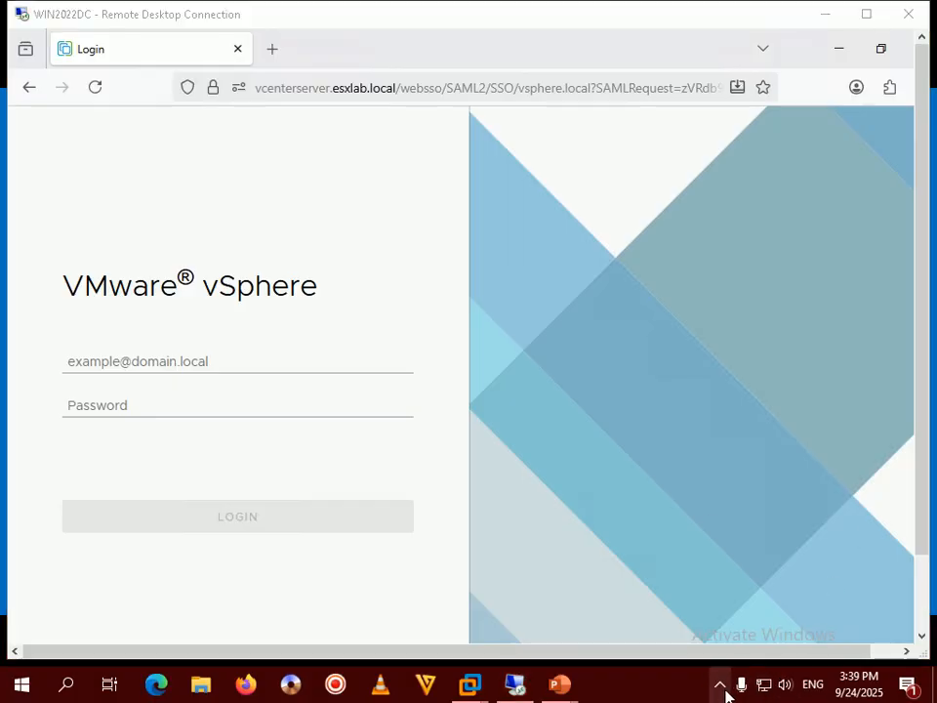
click(728, 691)
click(661, 690)
double_click(530, 8)
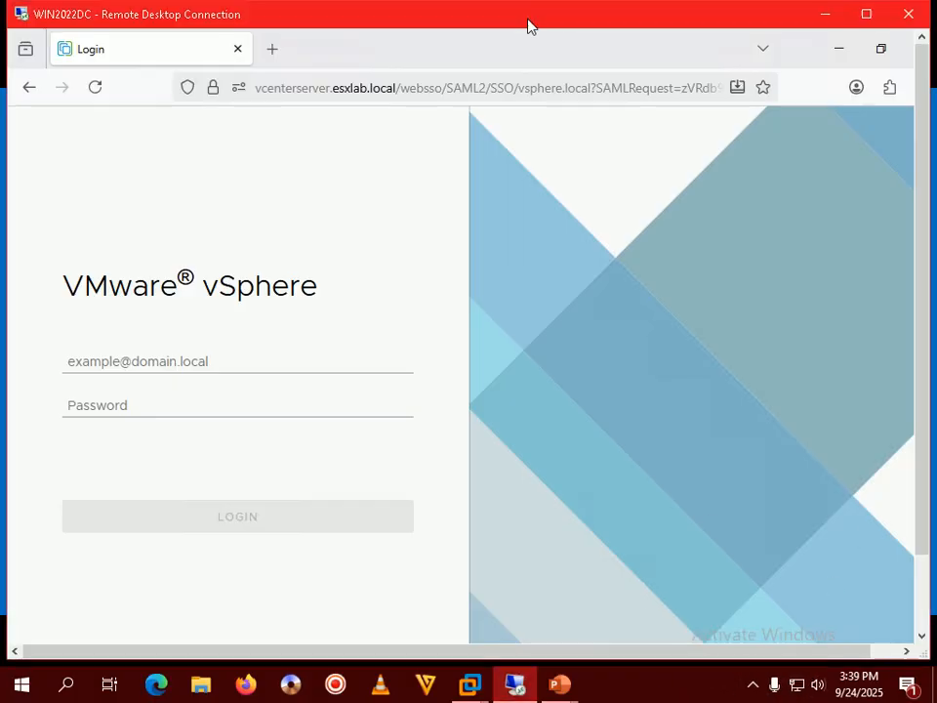
click(230, 20)
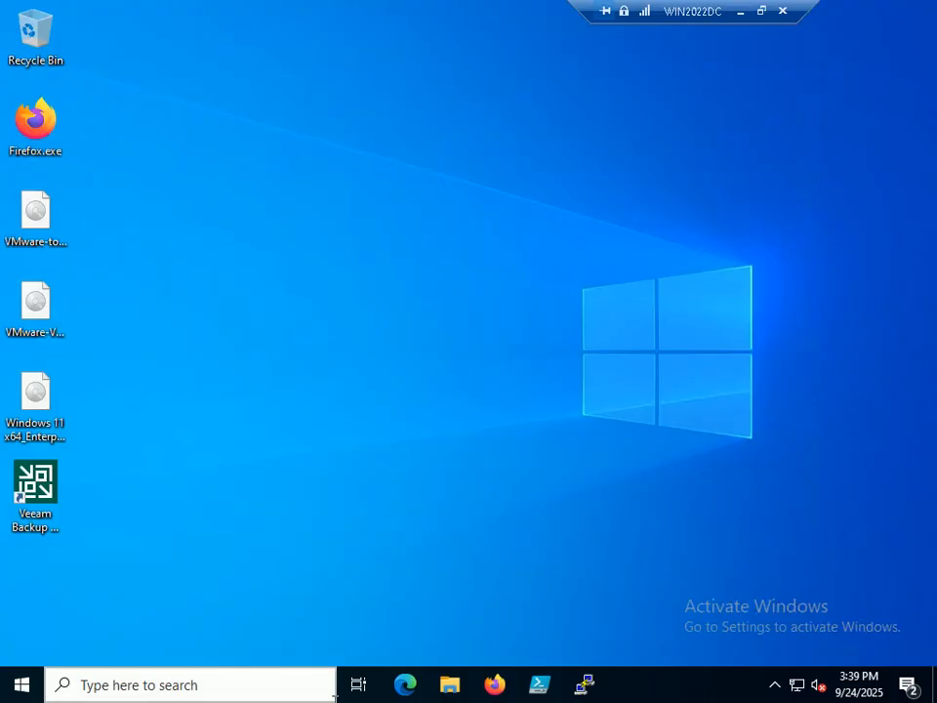
Step: Open the ESXHOST01 bookmark in Firefox and sign in as root
click(495, 684)
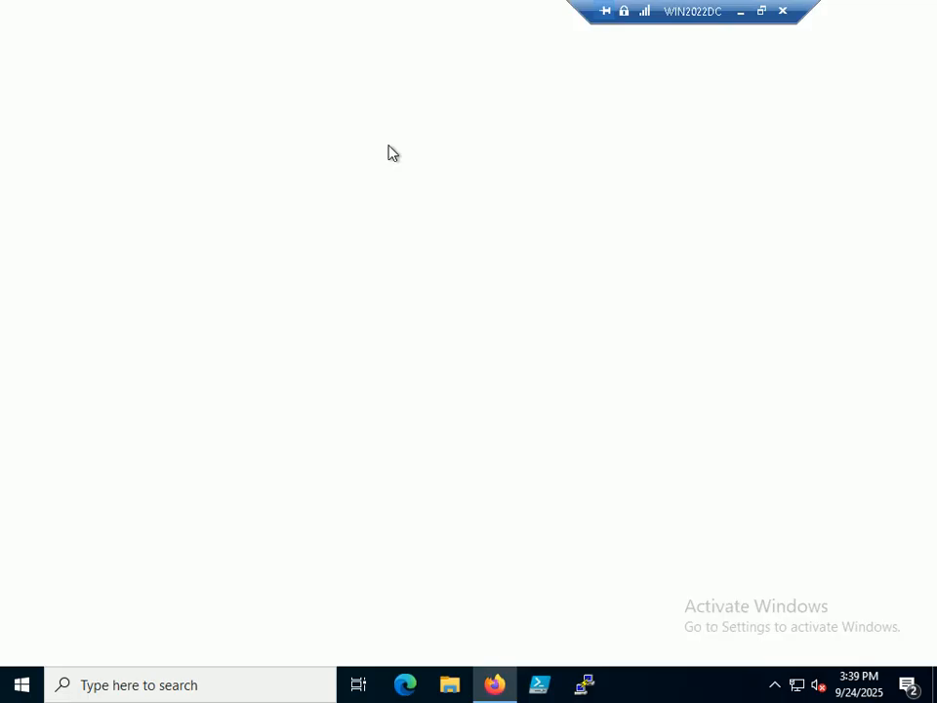
click(201, 93)
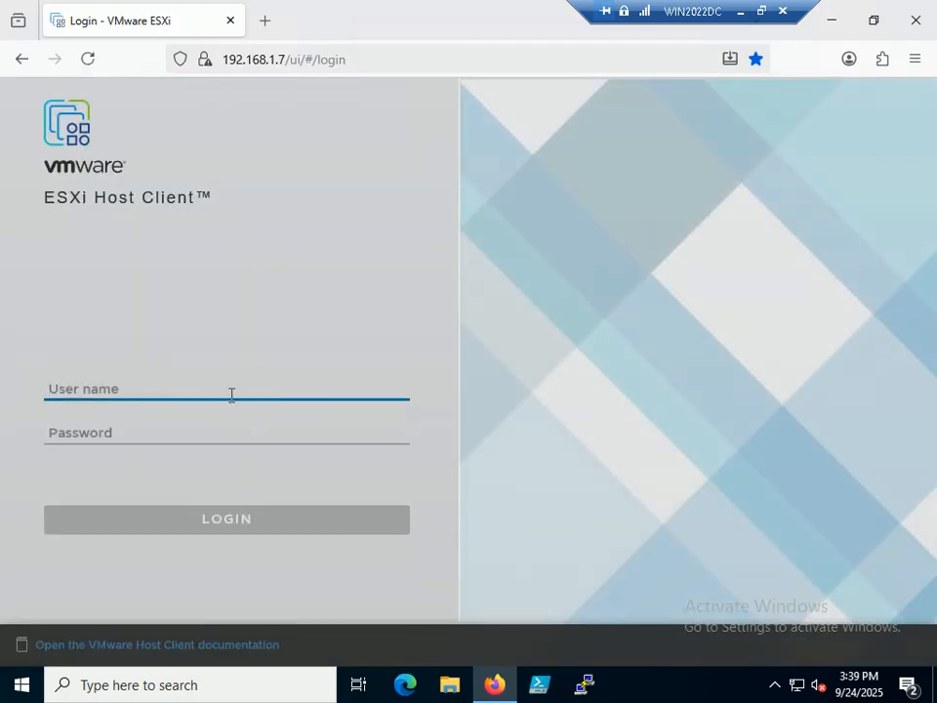
text(root)
key(Tab)
text(********)
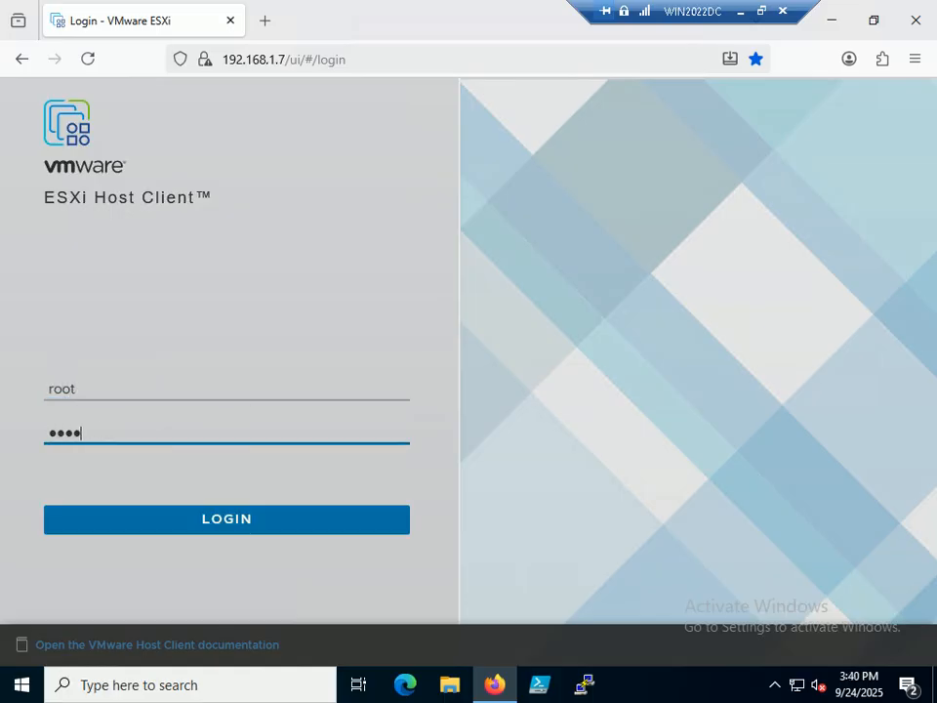
key(Return)
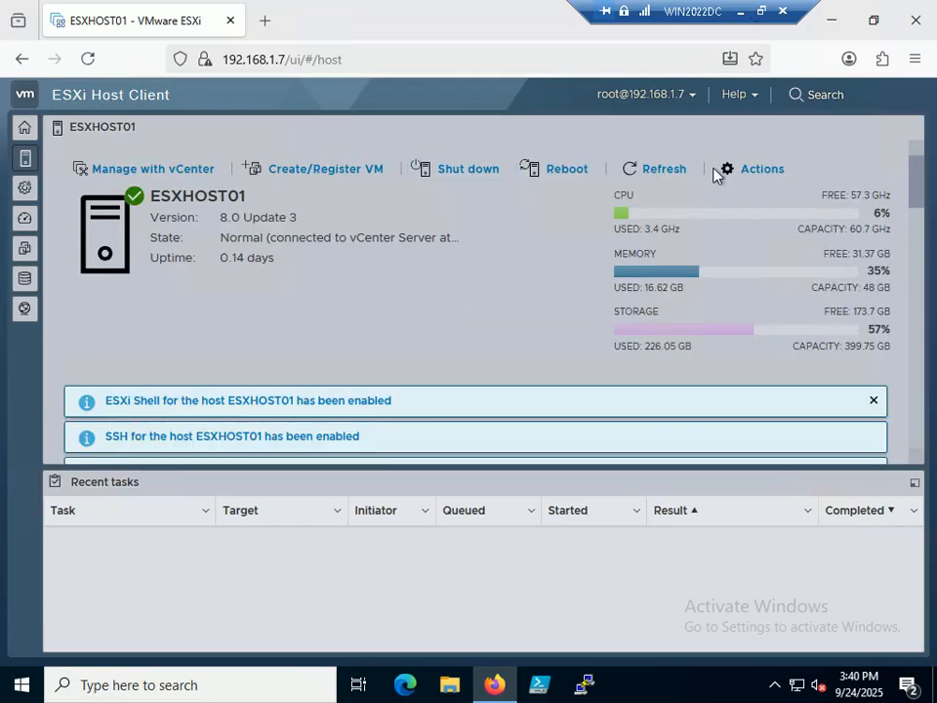
Step: Open the VMware vCenter Server VM's console from the Navigator
click(26, 134)
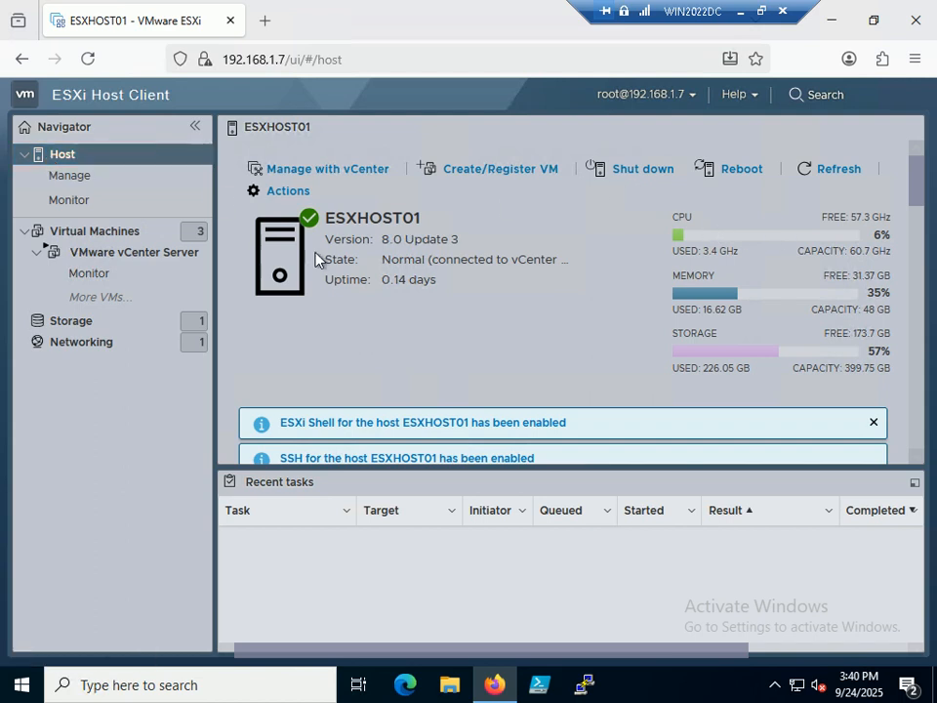
click(161, 256)
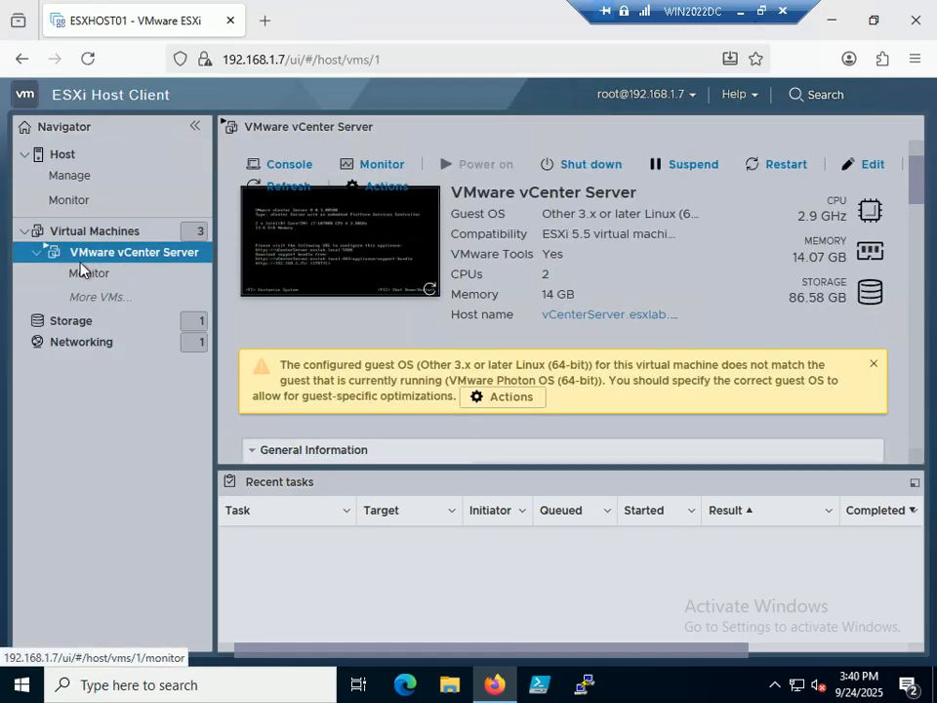
click(346, 258)
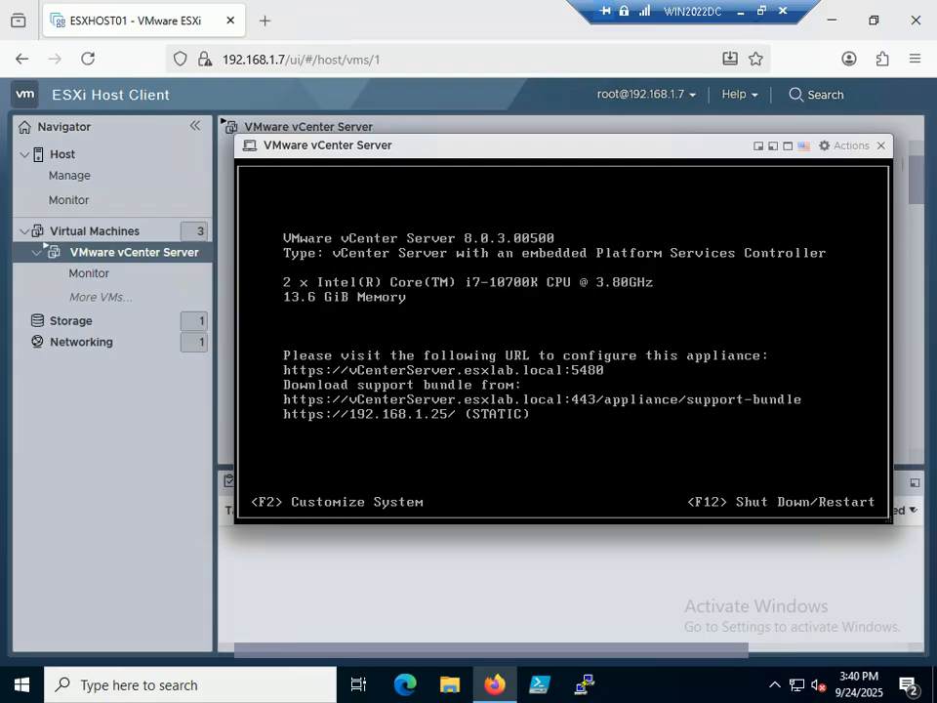
Step: Log in to the appliance console as root and choose Shut Down
key(F2)
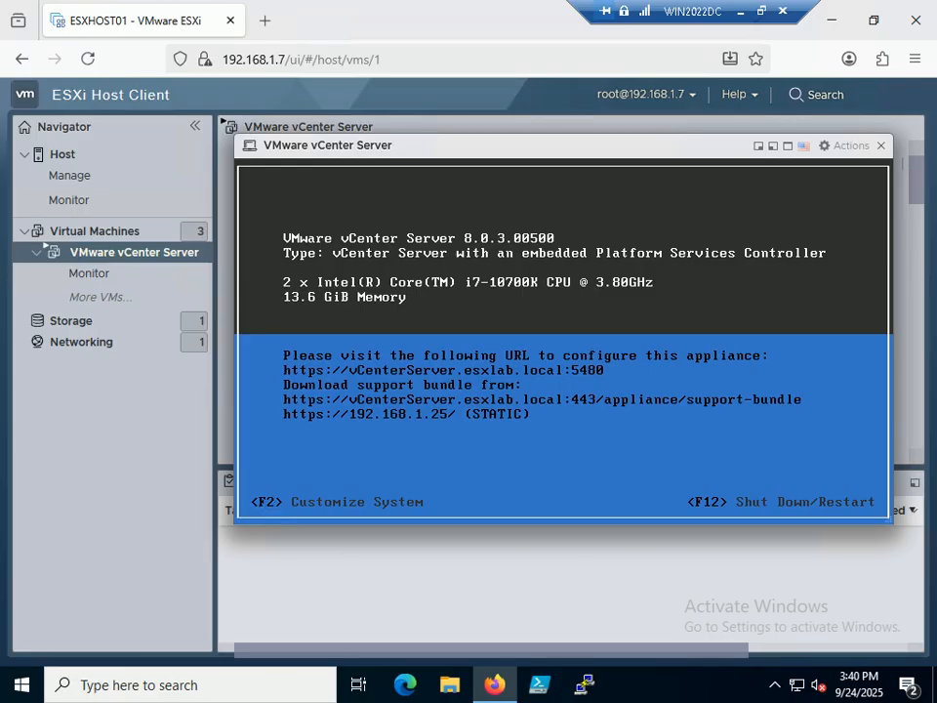
key(F2)
text(*****)
text(**)
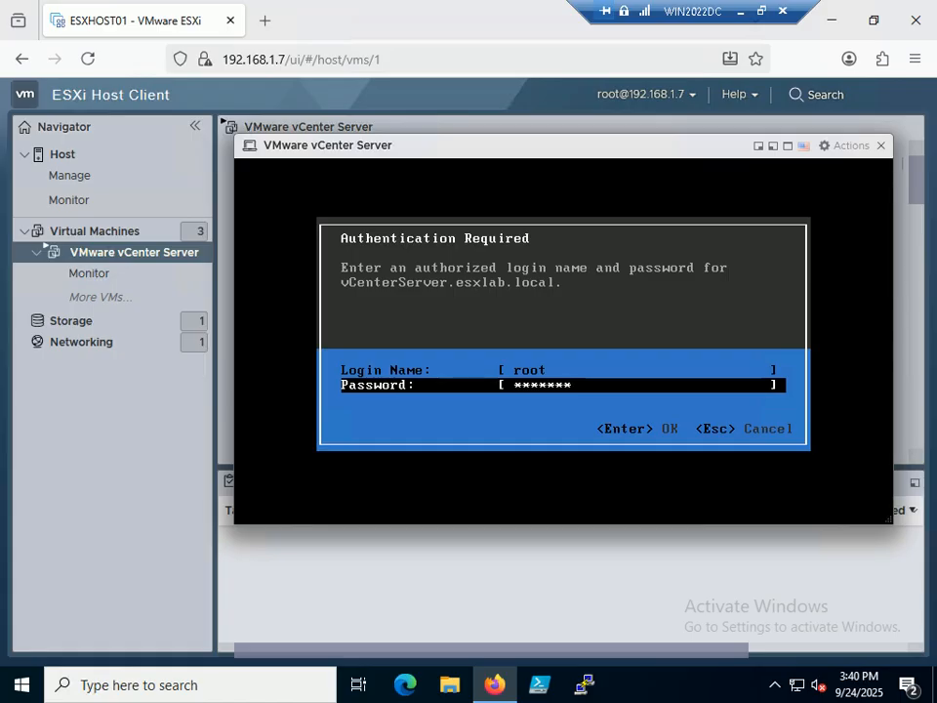
key(Return)
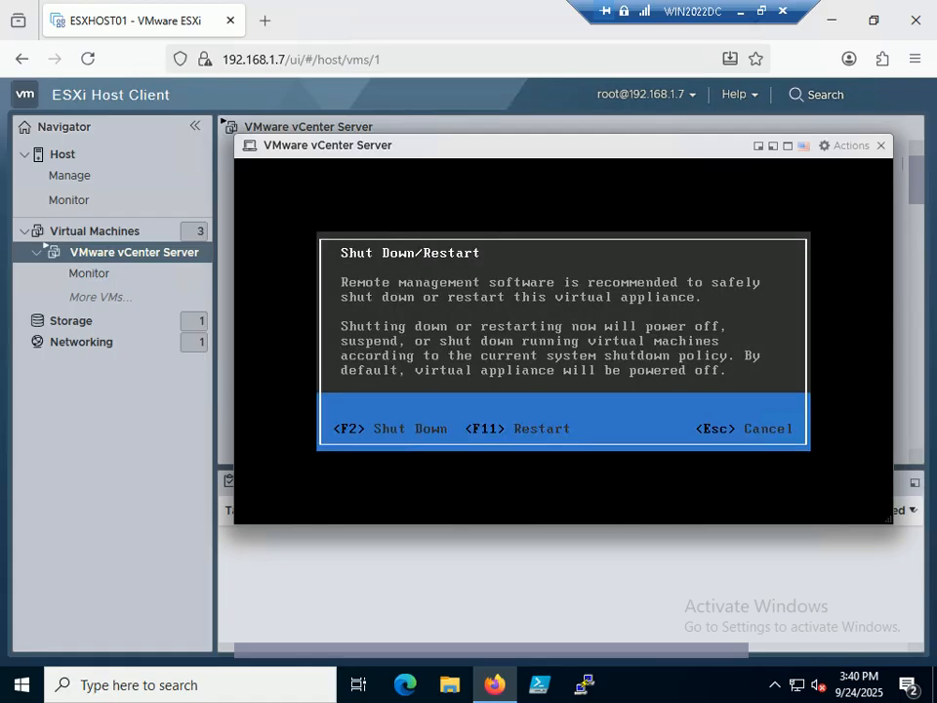
key(F2)
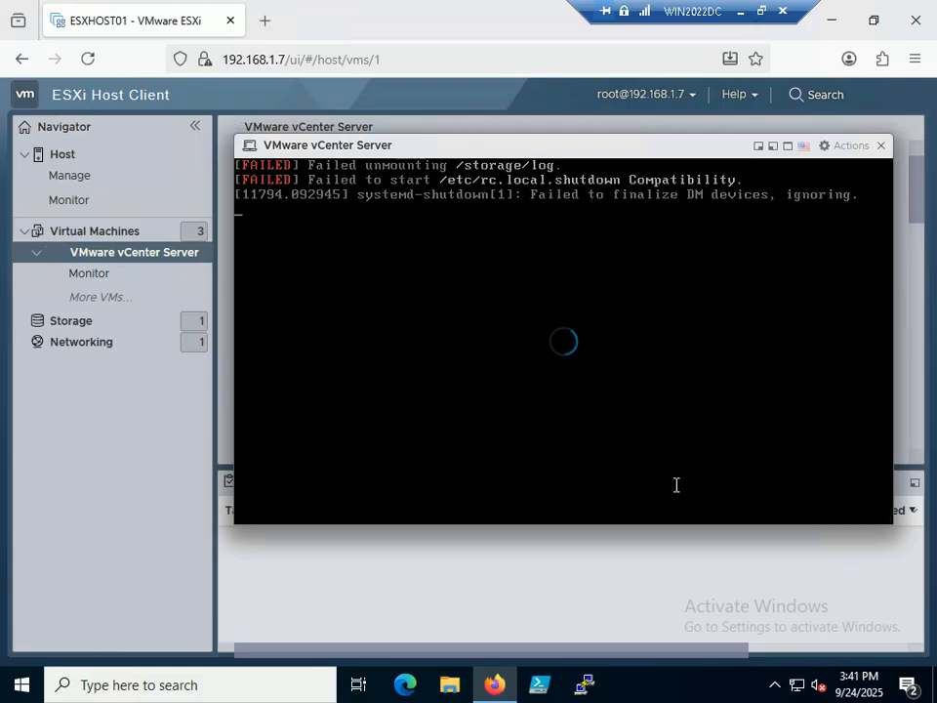
Step: Close the appliance console, log out of ESXHOST01 and close the browser
click(880, 147)
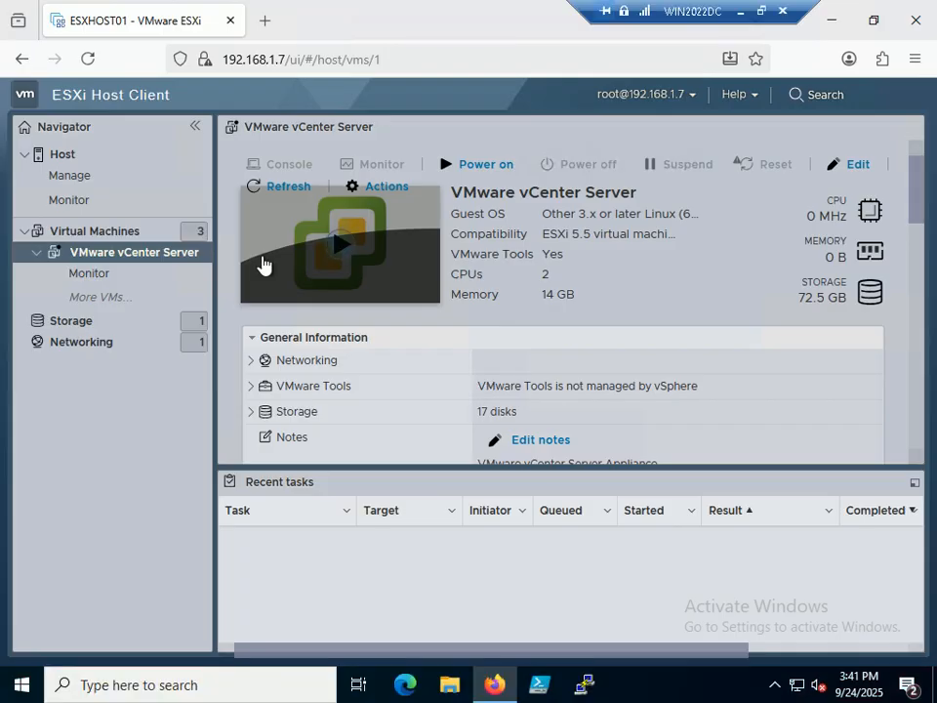
click(691, 98)
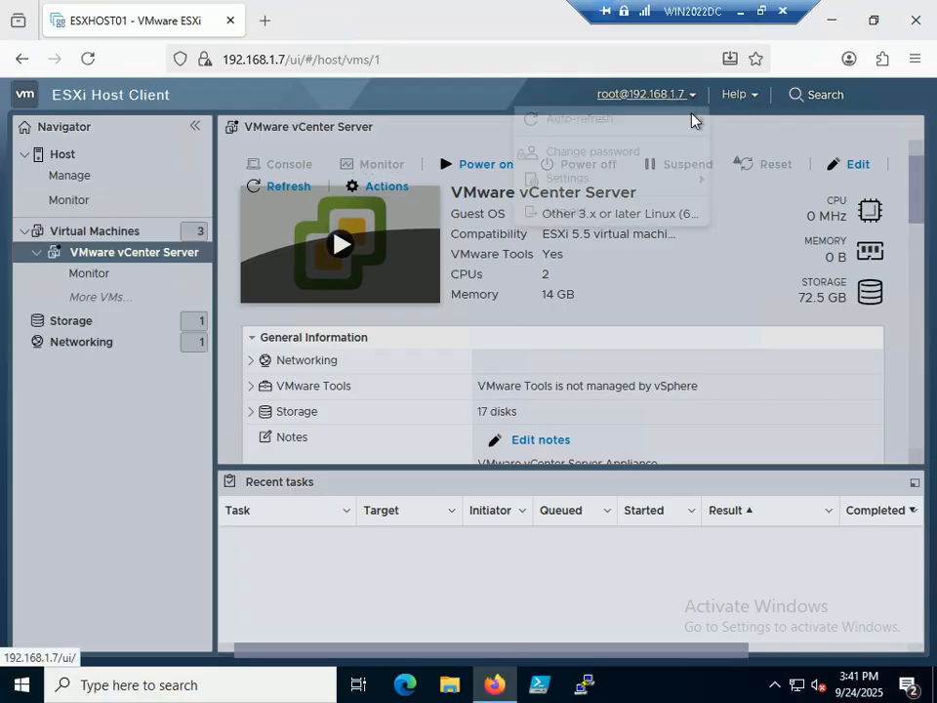
click(584, 212)
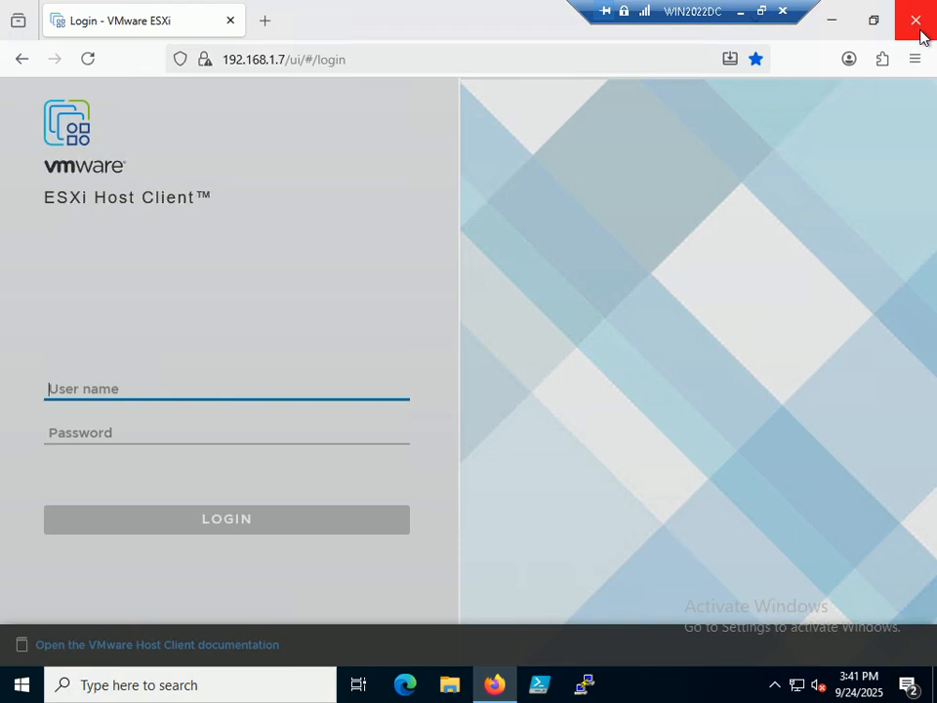
click(917, 22)
Step: Connect Veeam to WIN2022DC and select the vCenter Server Backup Job under Backups > Disk
double_click(35, 483)
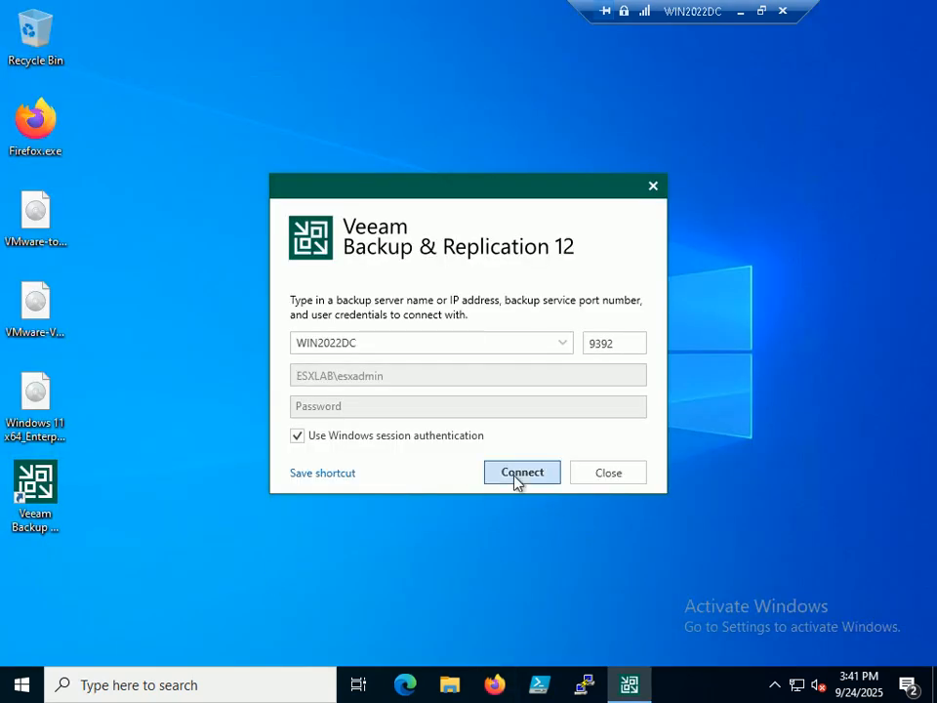
click(515, 478)
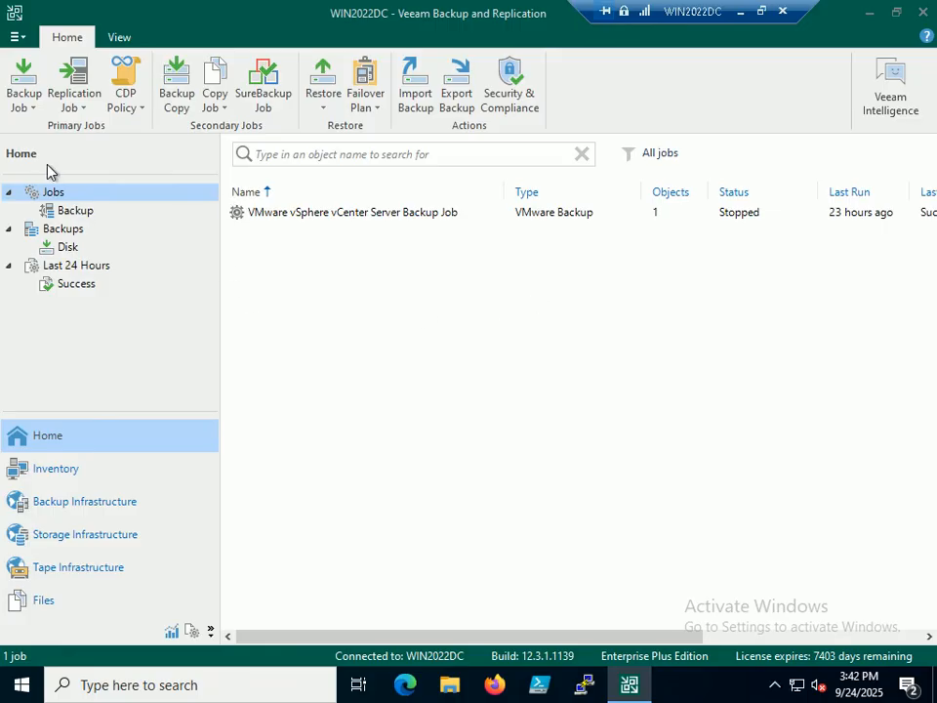
click(68, 250)
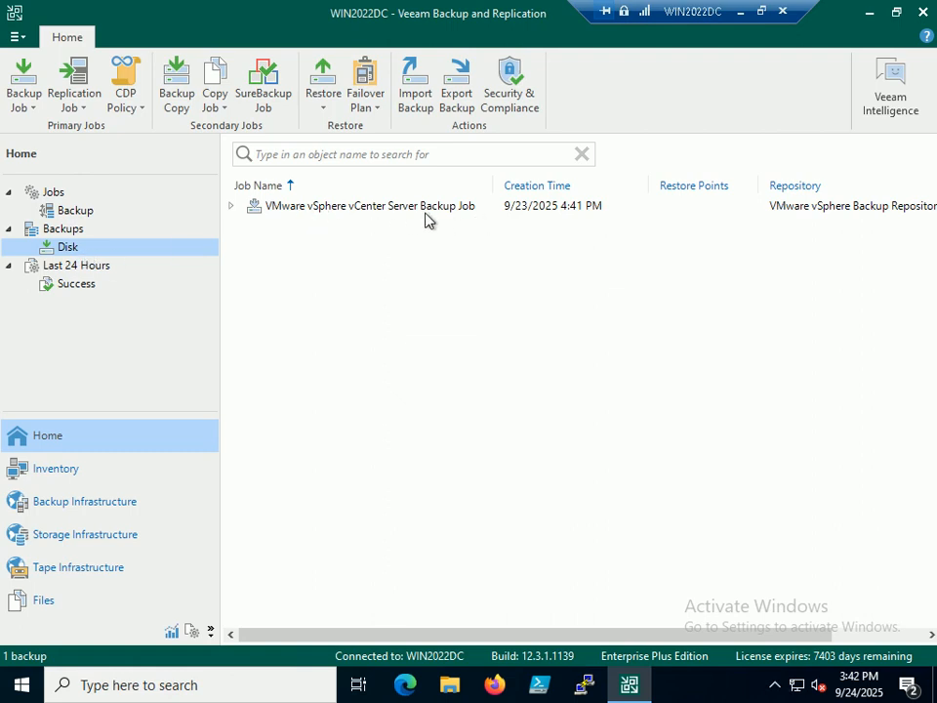
click(370, 209)
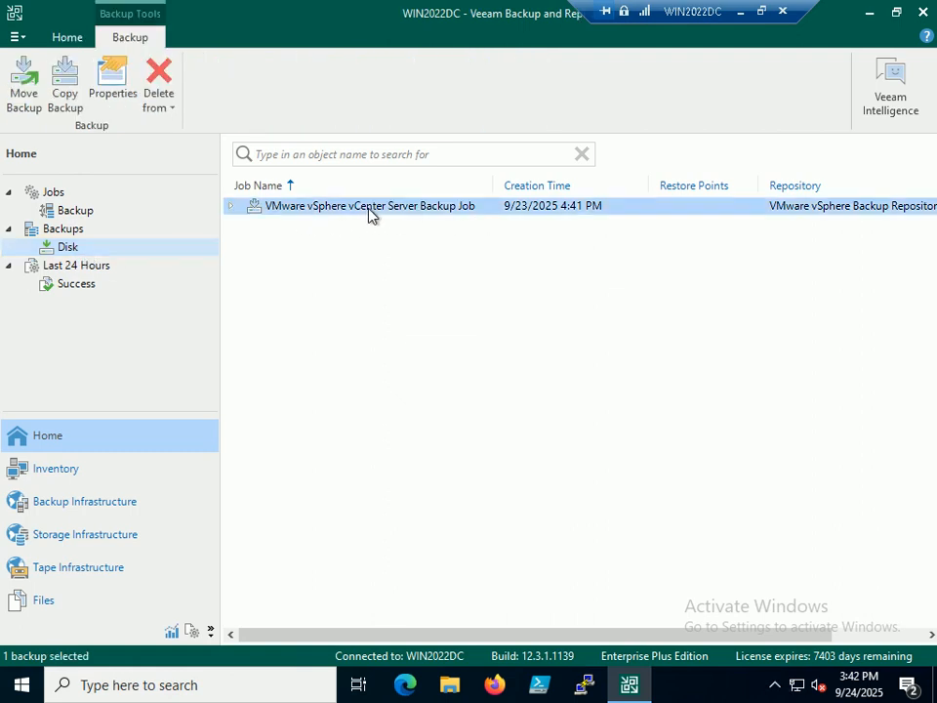
click(64, 252)
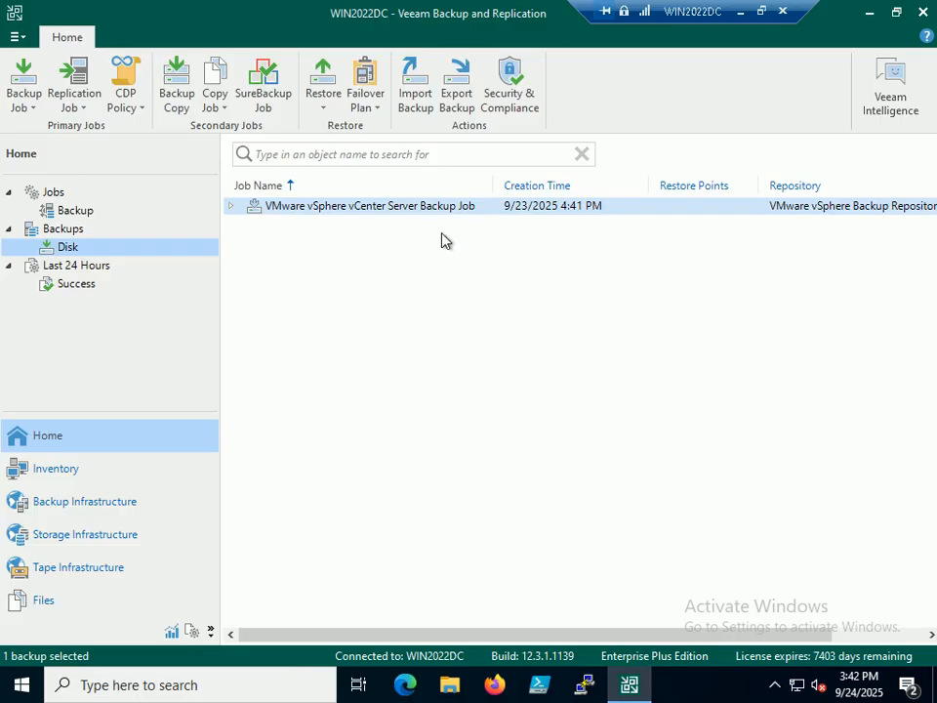
Step: Start a VMware vSphere restore and choose Restore from backup, checking the next tutorial slide
click(324, 111)
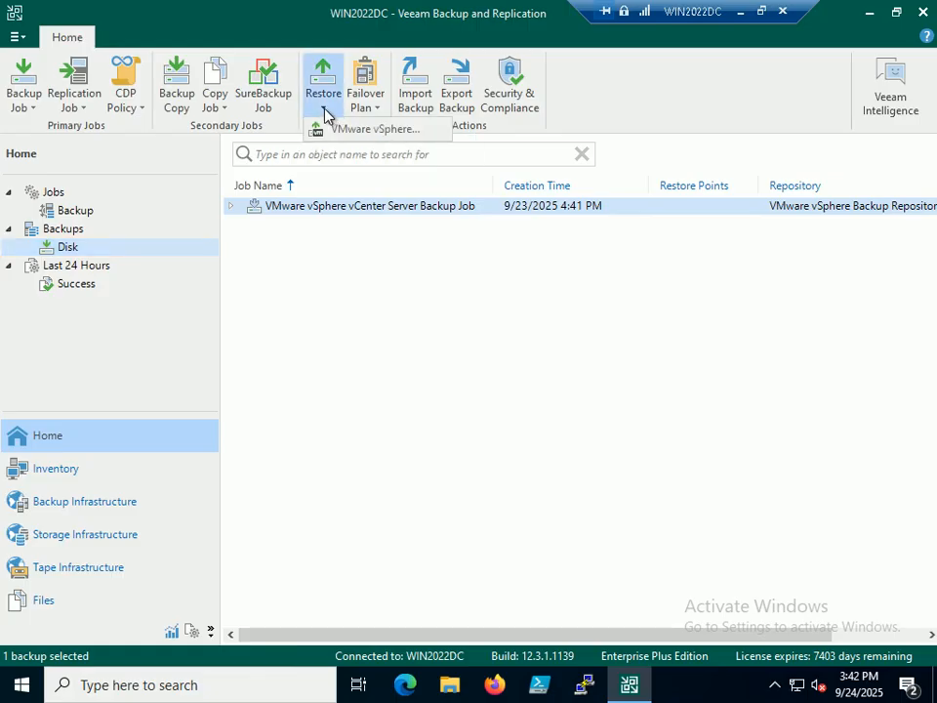
click(356, 133)
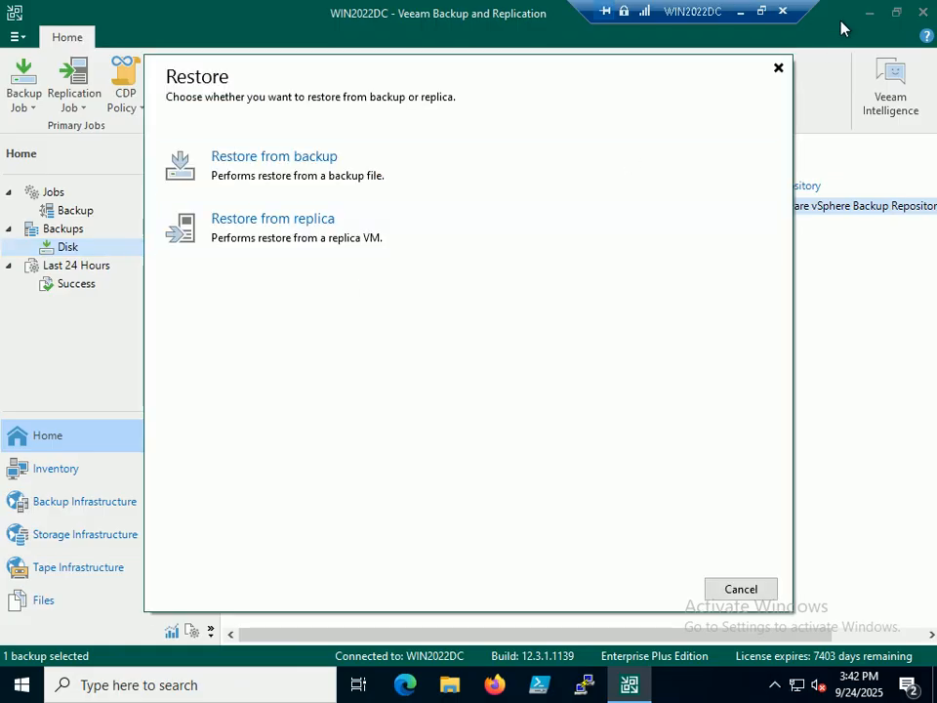
click(761, 13)
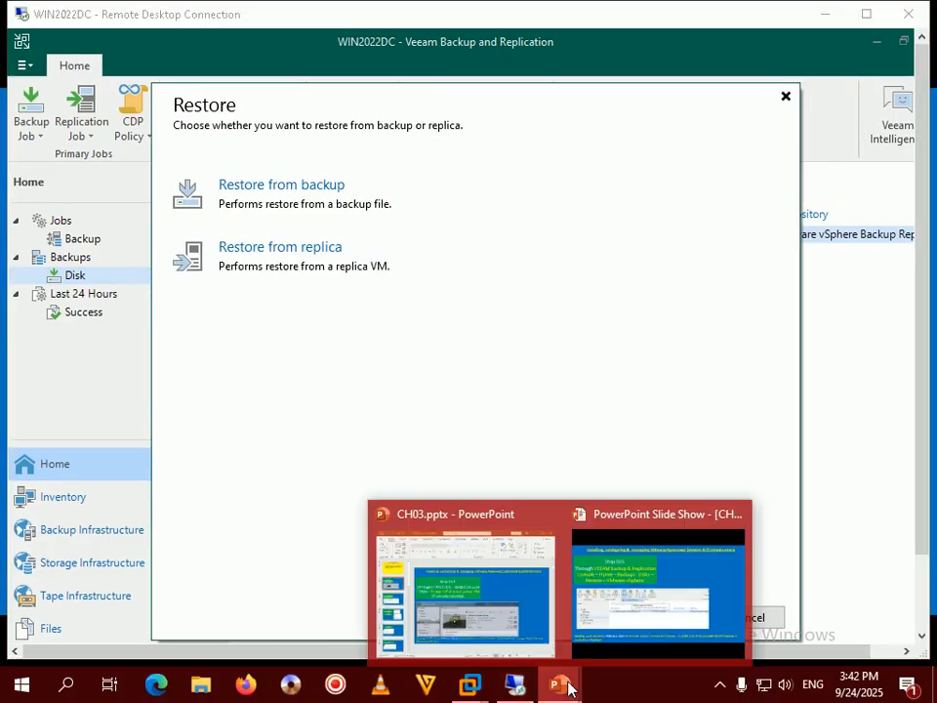
click(664, 586)
key(Right)
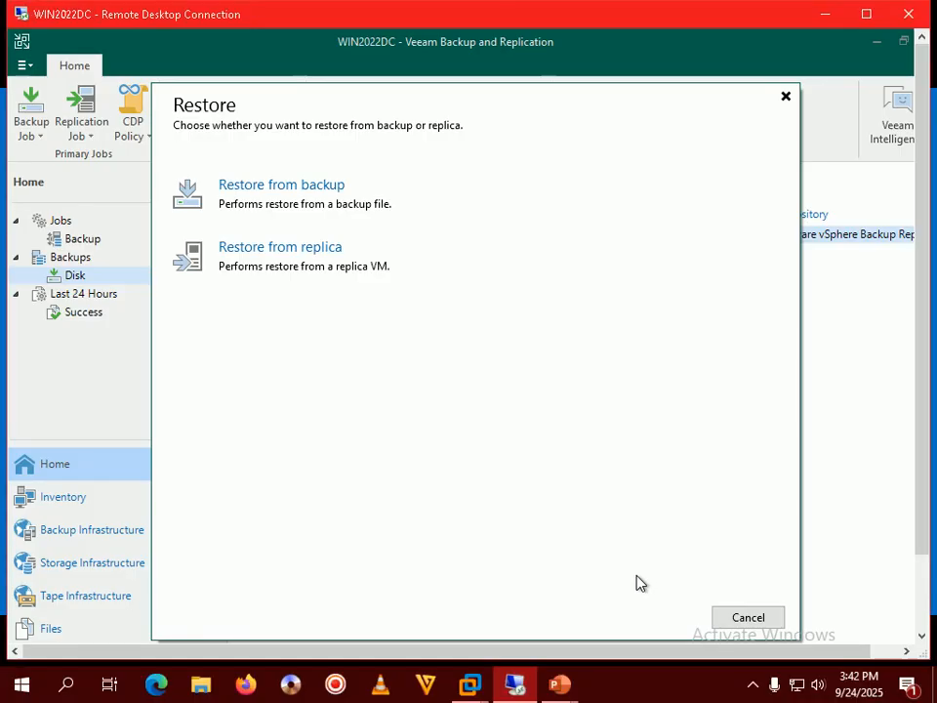
click(307, 201)
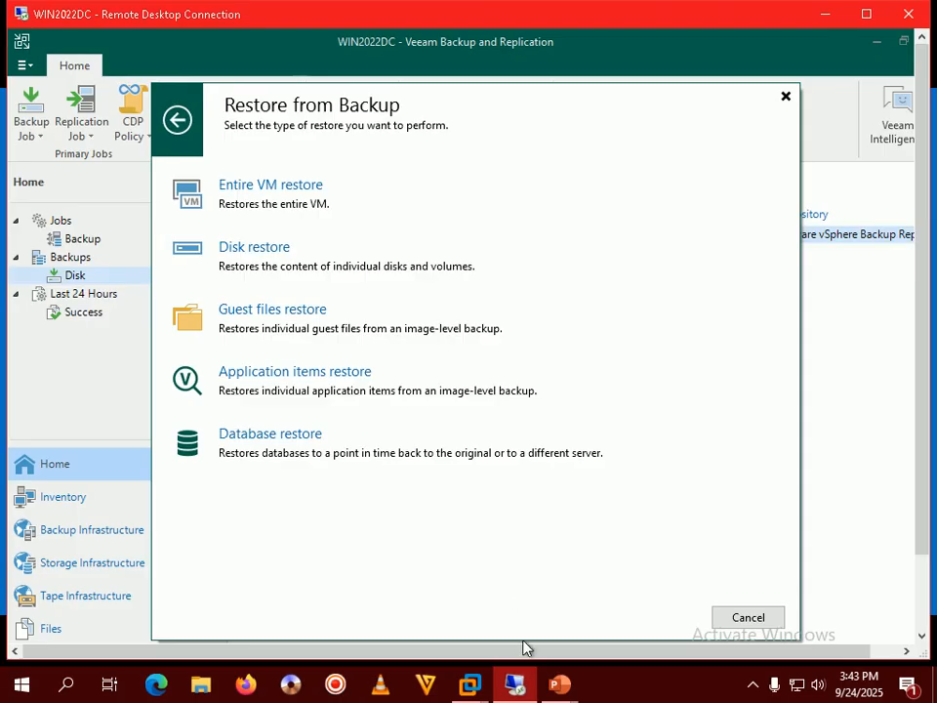
Step: Choose Entire VM restore, advancing the tutorial to the Step 358 slide
mouse_move(560, 683)
click(625, 585)
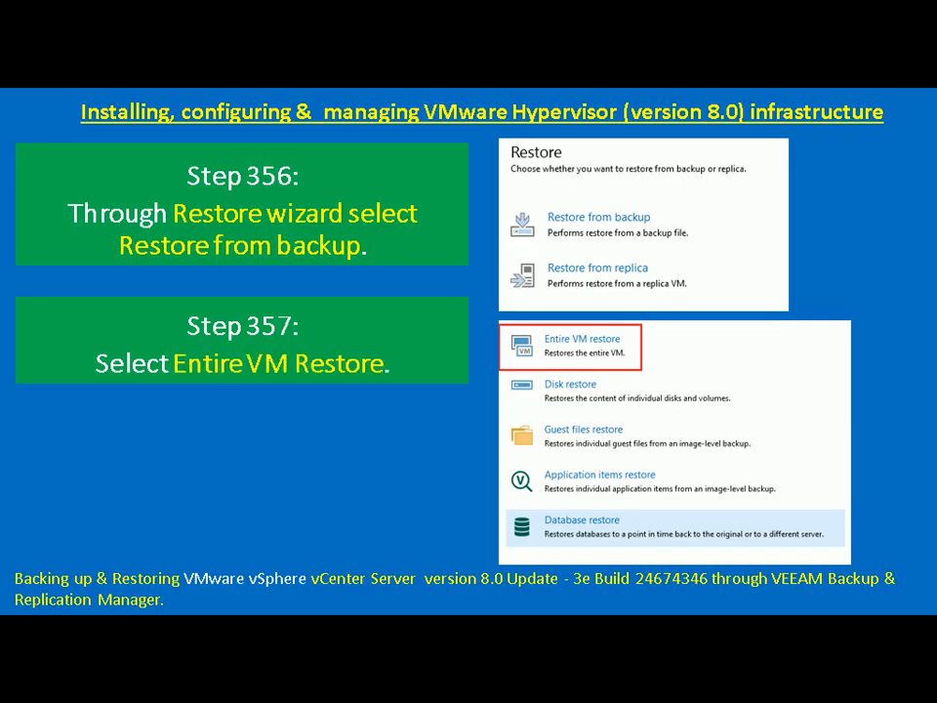
key(alt+Tab)
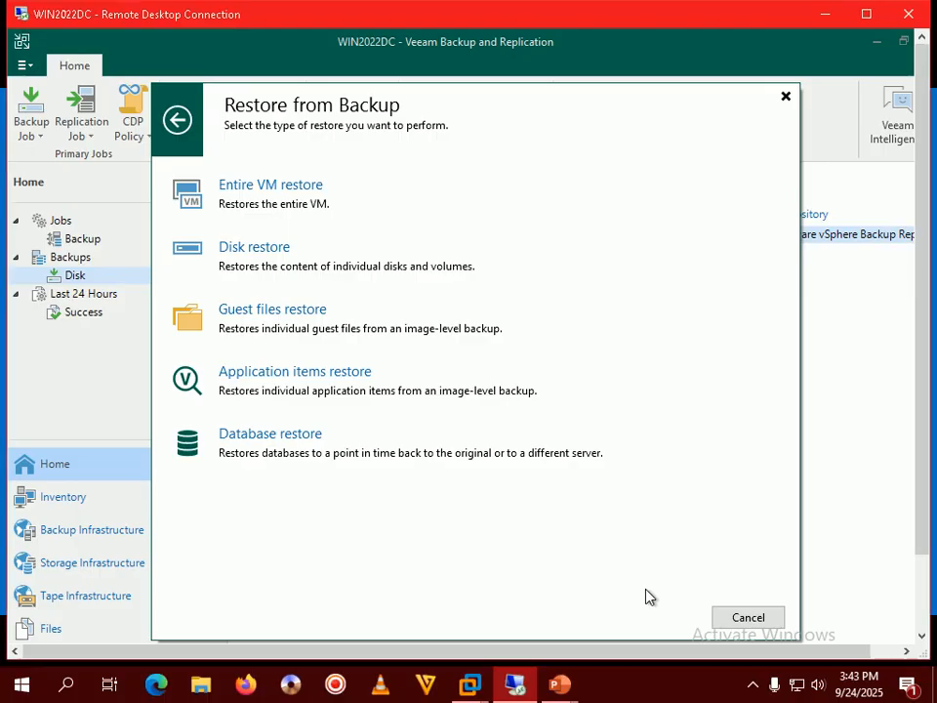
click(284, 205)
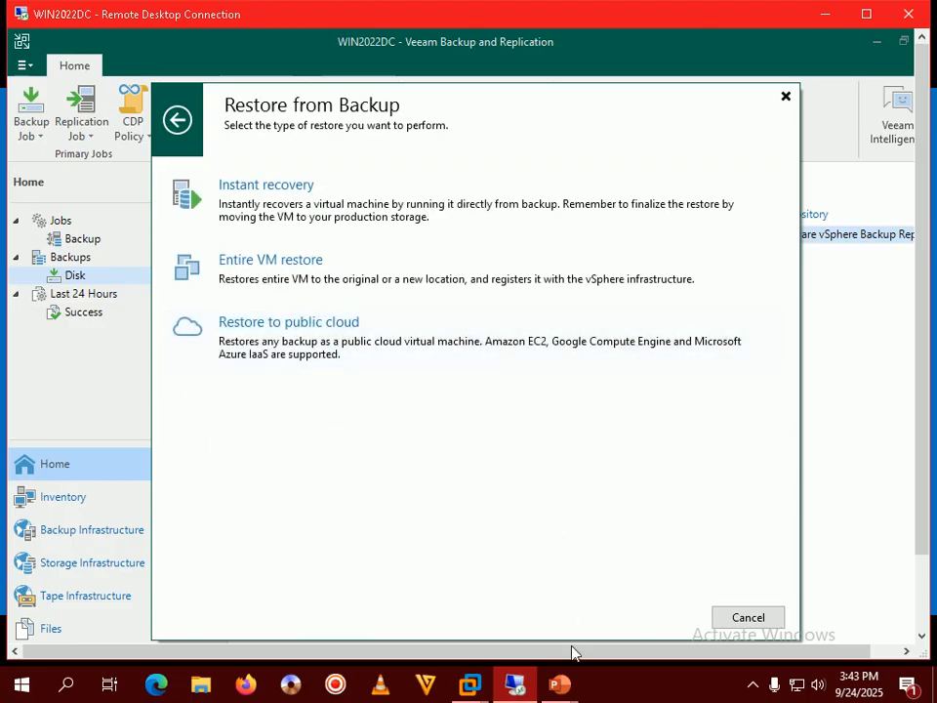
mouse_move(557, 683)
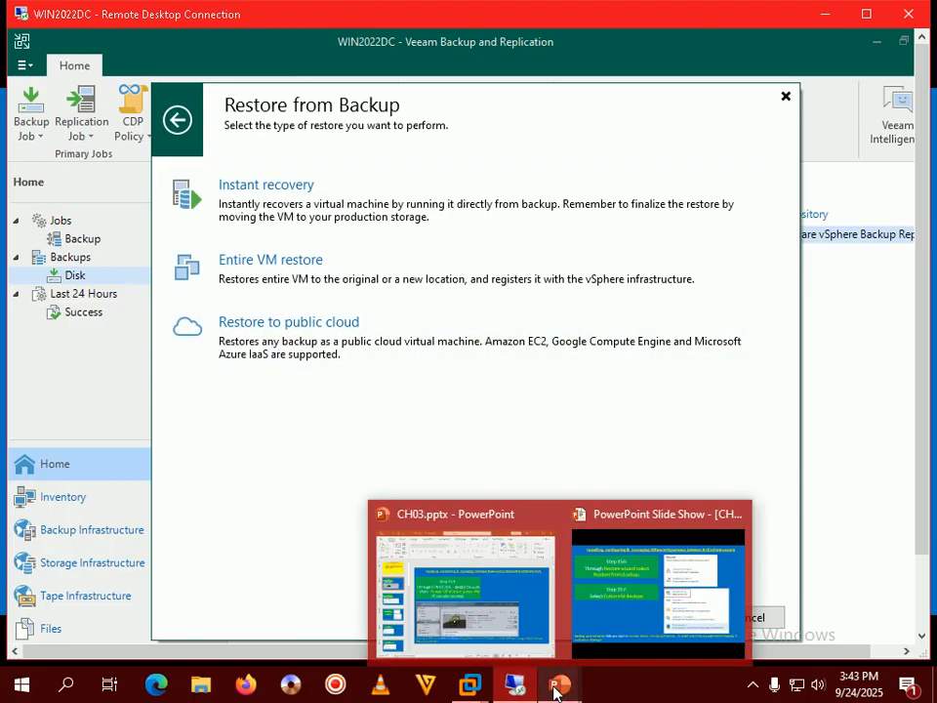
click(625, 623)
key(Right)
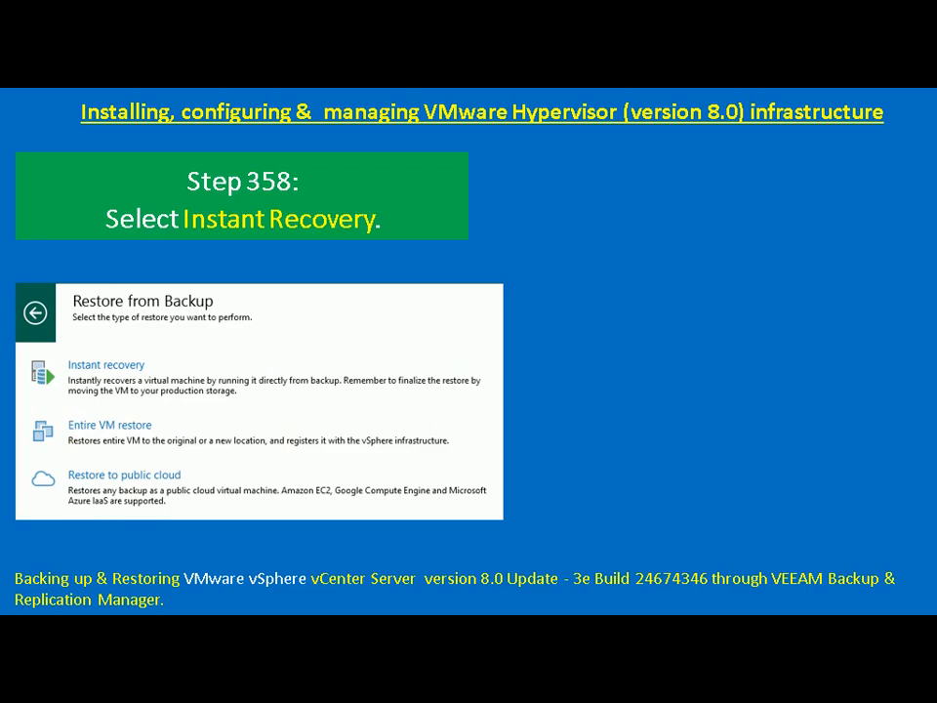
key(alt+Tab)
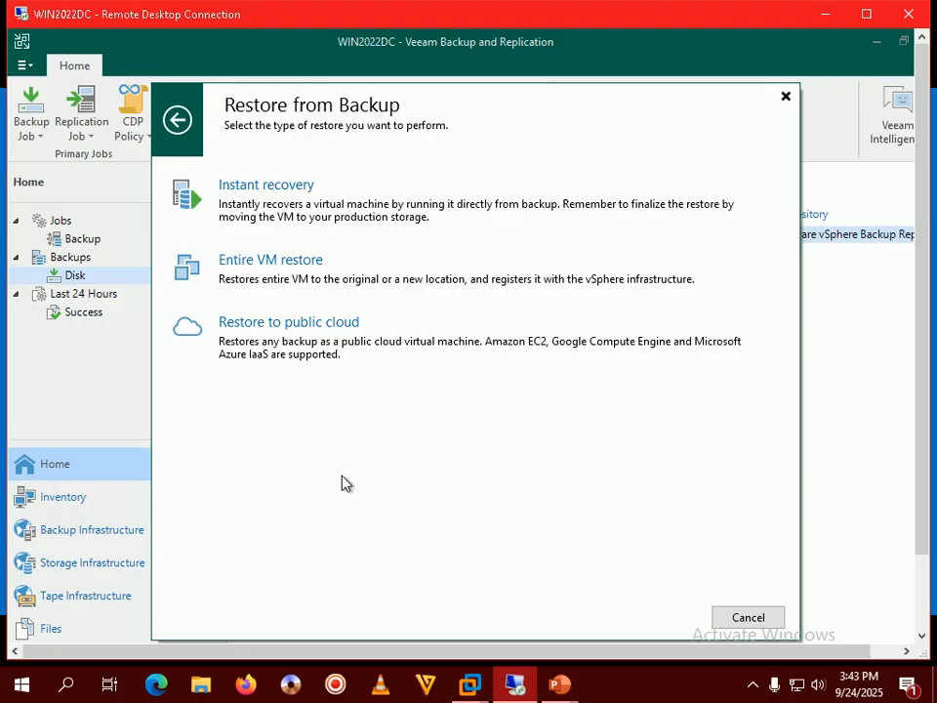
Step: Start Instant Recovery to VMware vSphere and add a machine via Add > From backup
click(252, 215)
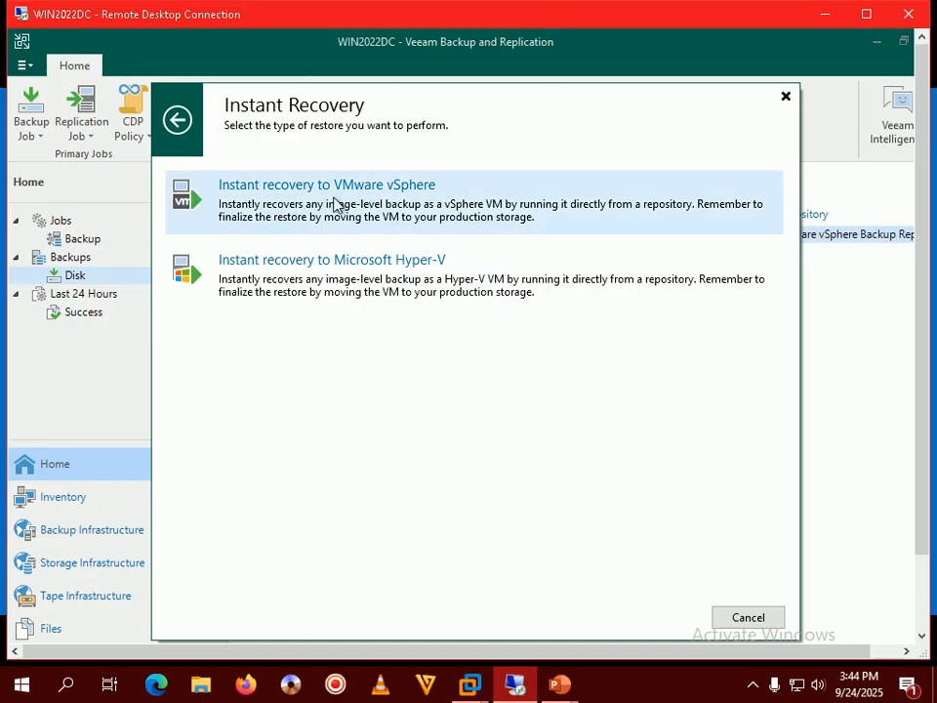
click(388, 208)
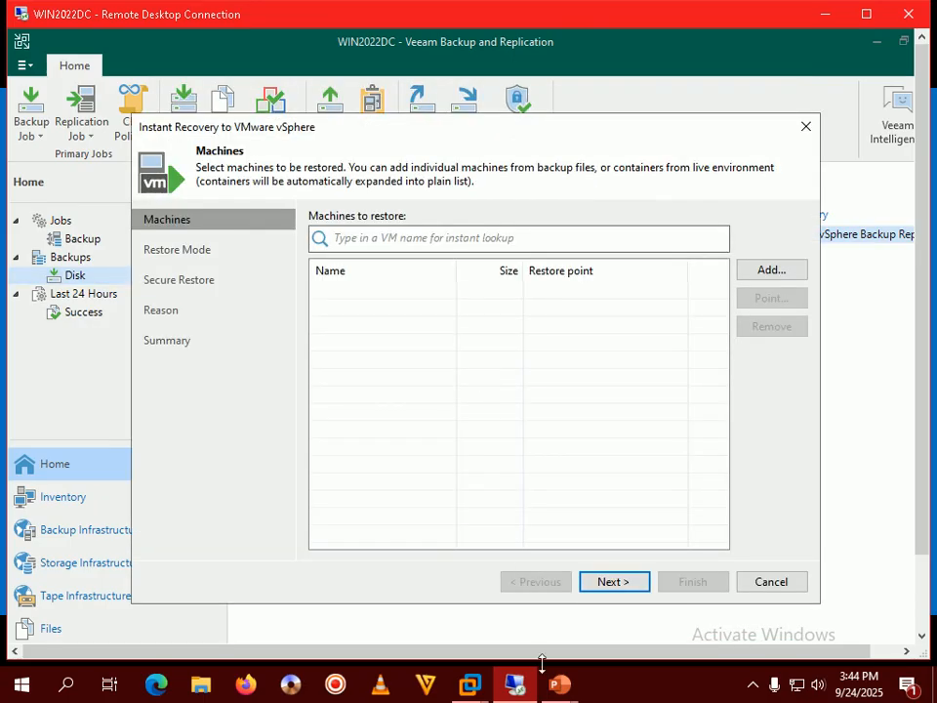
mouse_move(558, 684)
click(609, 611)
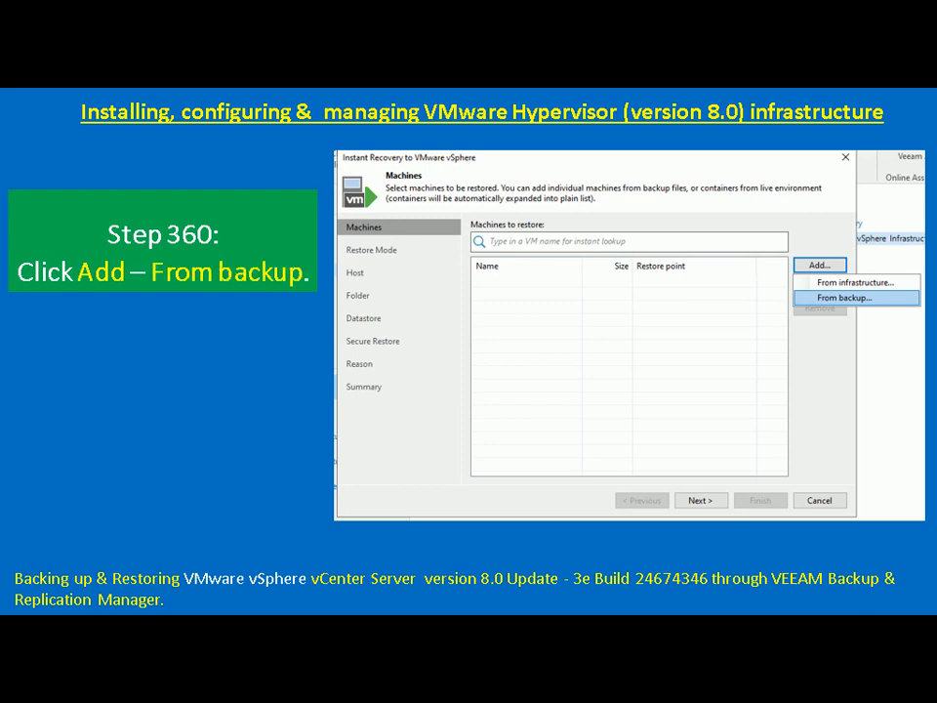
key(alt+Tab)
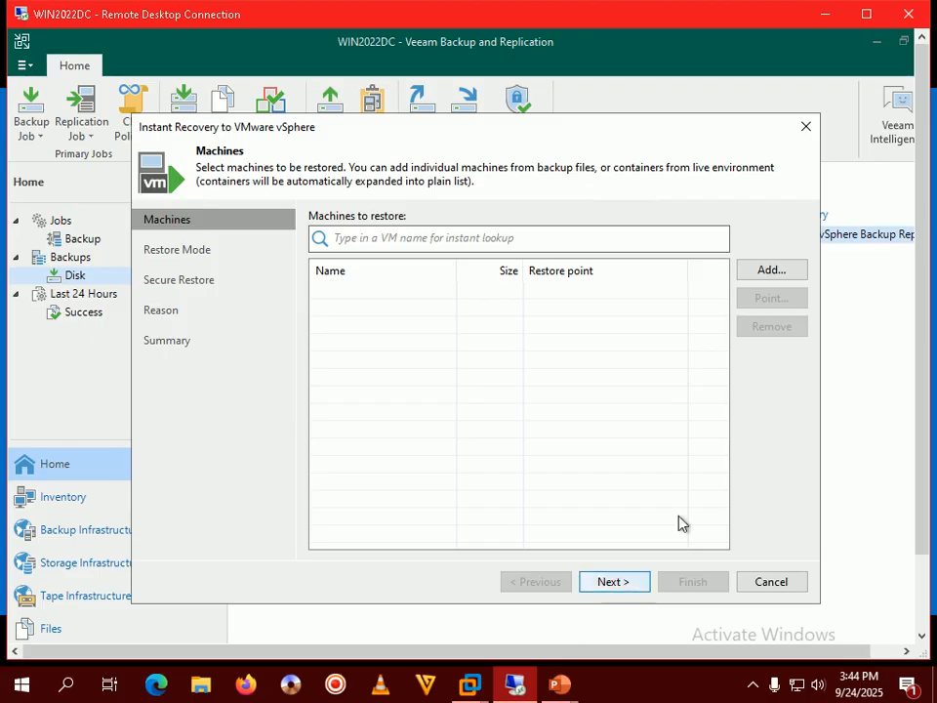
click(780, 274)
click(782, 314)
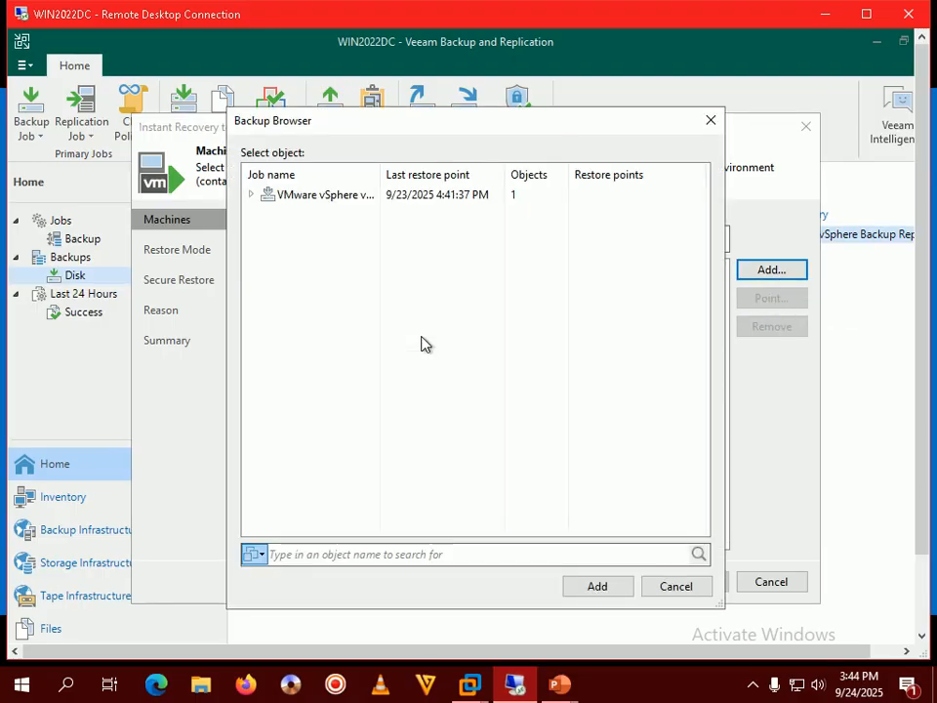
Step: Expand the vCenter backup job and add VMware vCenter Server (72.2 GB) to the restore list
mouse_move(559, 684)
click(590, 626)
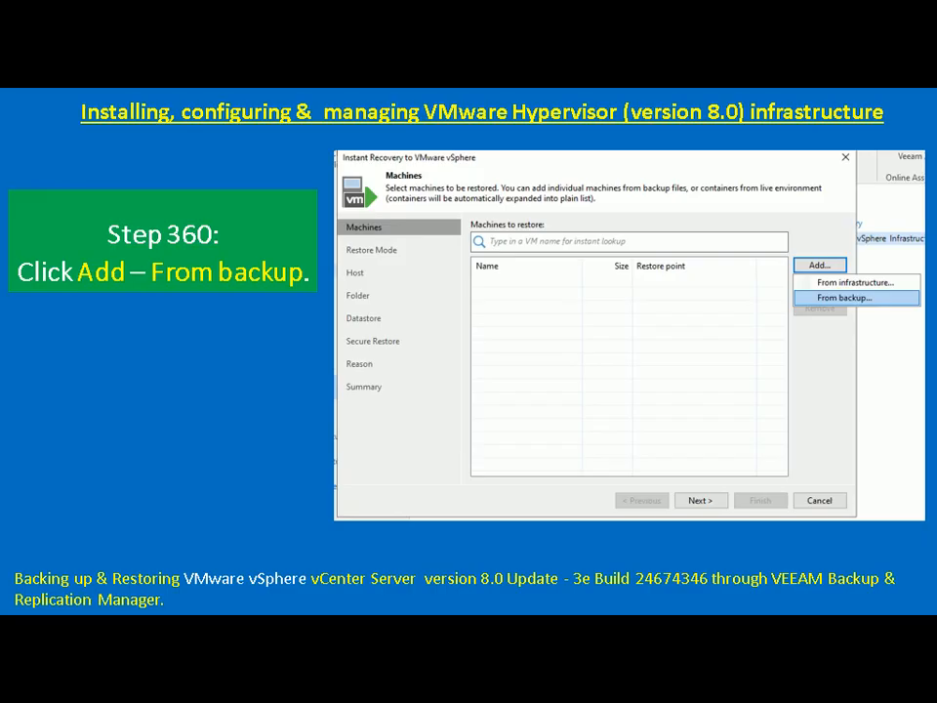
key(Right)
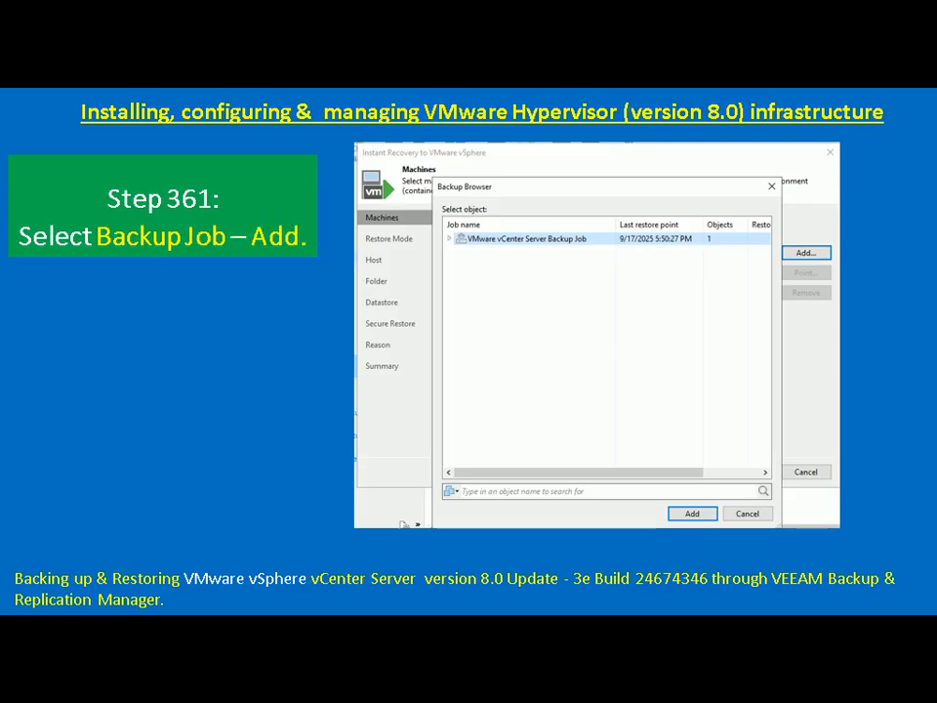
key(alt+Tab)
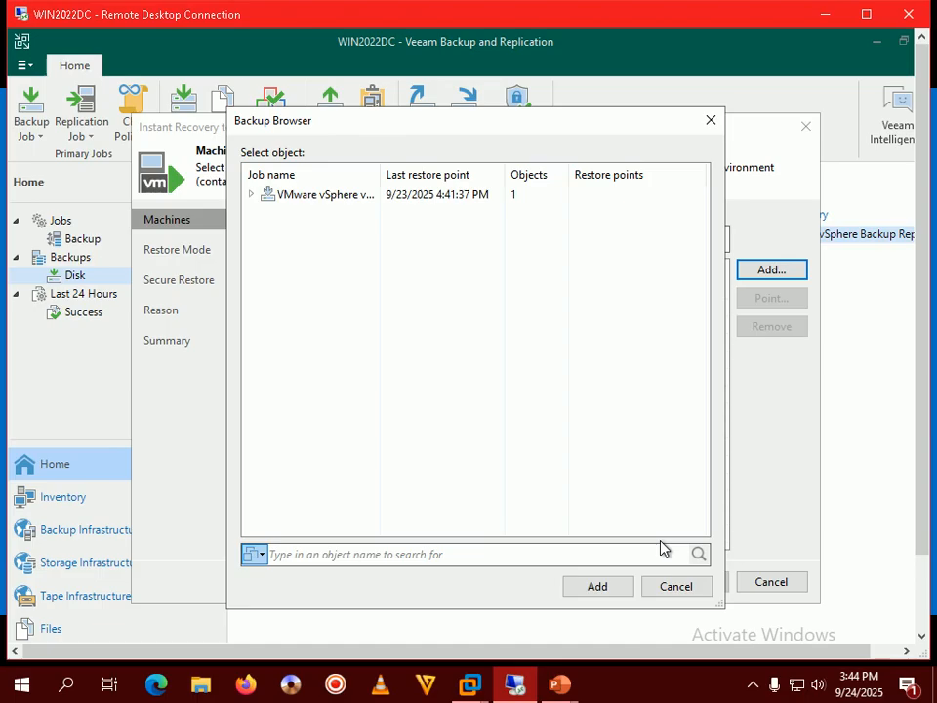
drag(381, 179, 426, 179)
click(410, 200)
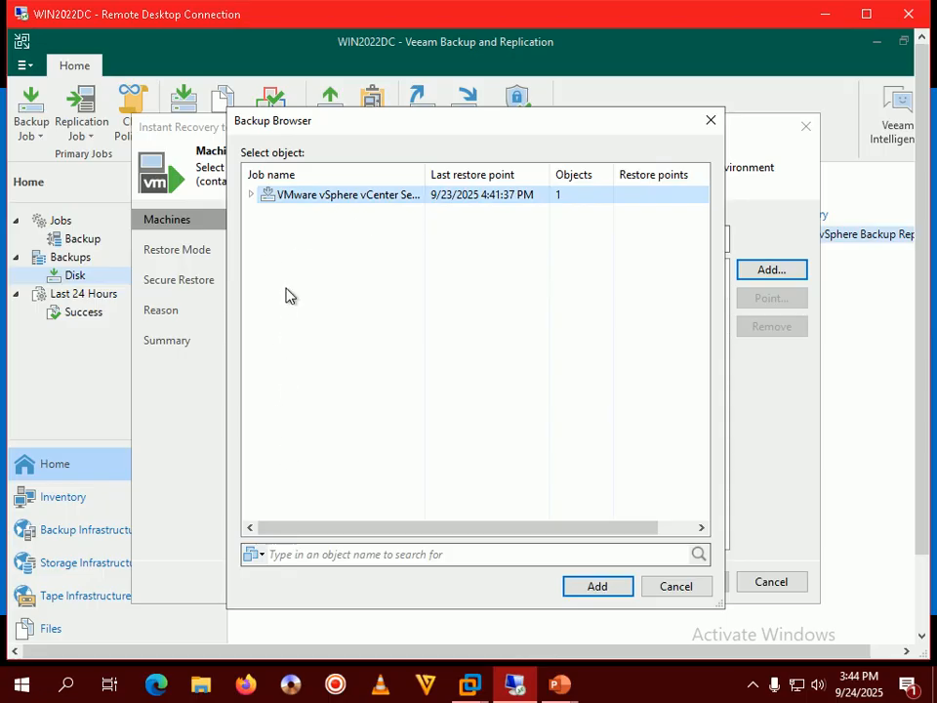
click(252, 196)
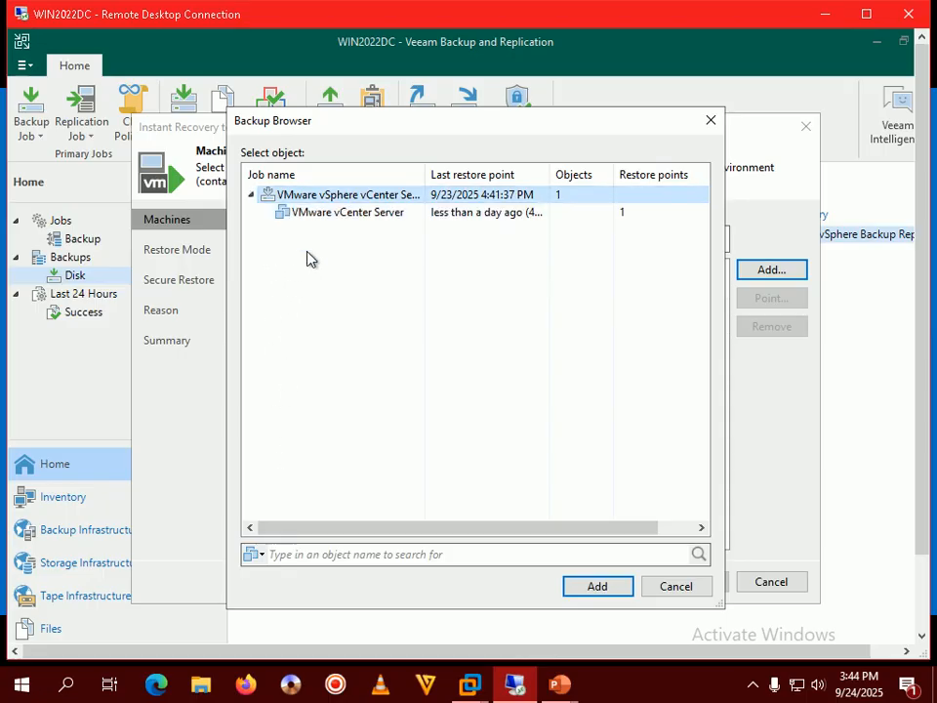
click(367, 213)
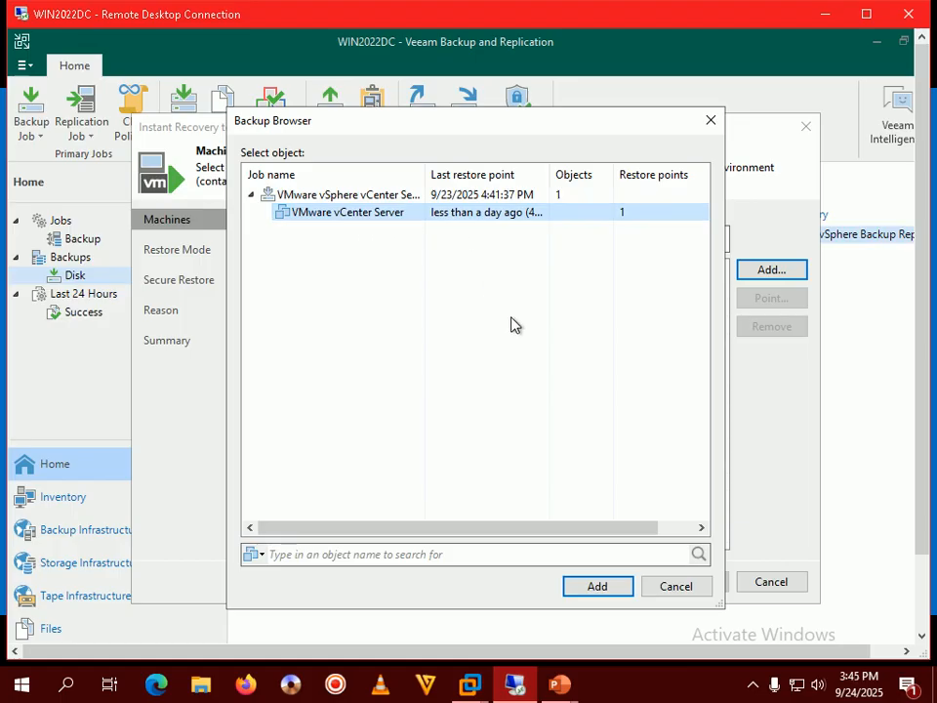
click(592, 586)
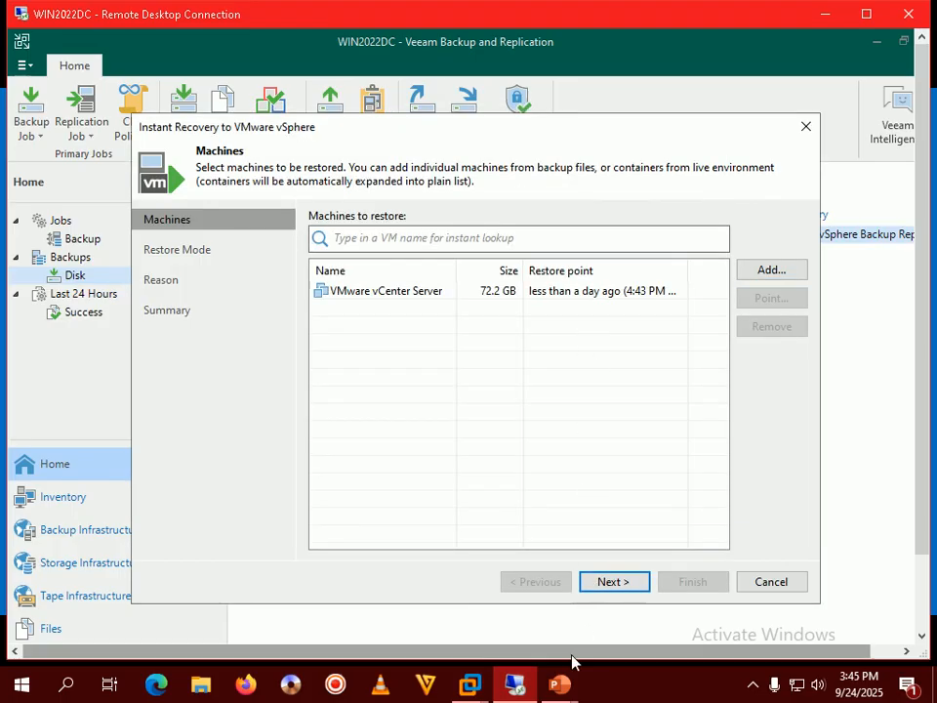
Step: Select VMware vCenter Server as the machine to restore and proceed to the restore mode
mouse_move(560, 687)
click(646, 582)
key(Right)
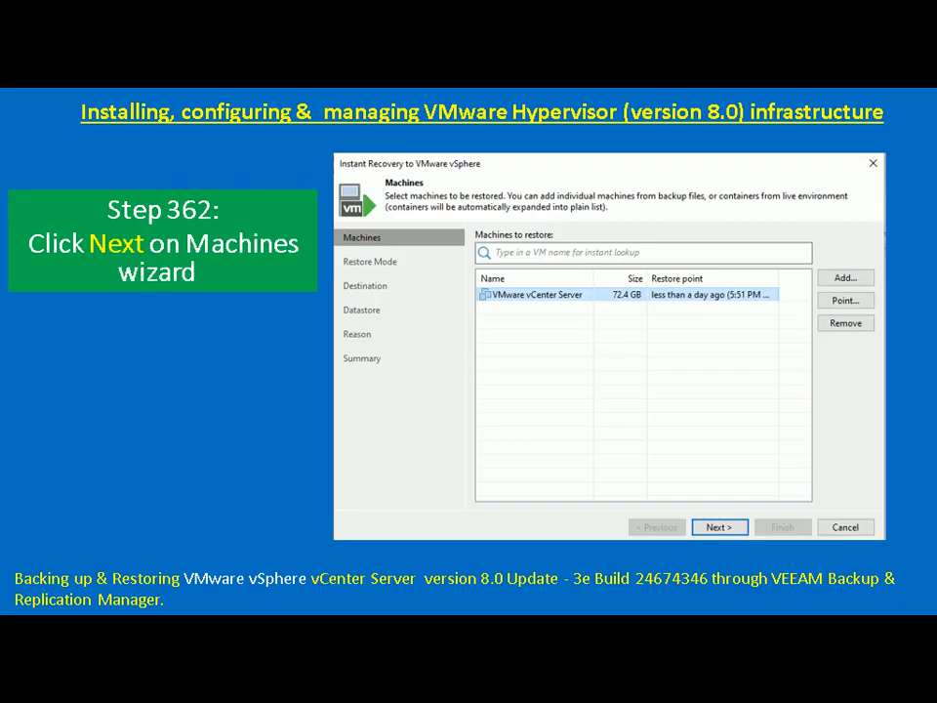
key(alt+Tab)
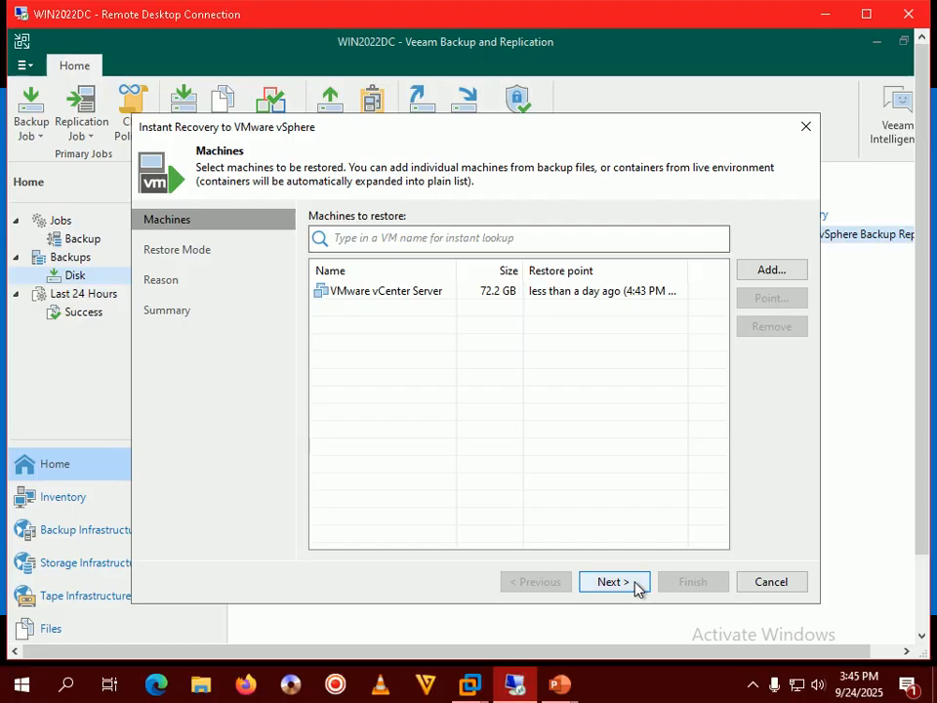
click(429, 291)
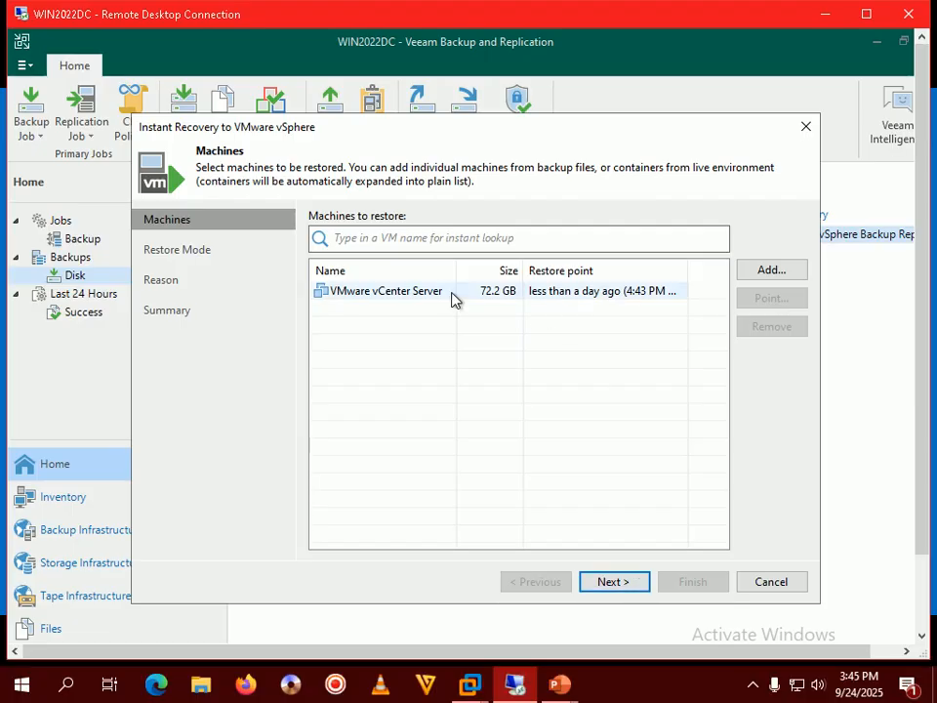
click(608, 578)
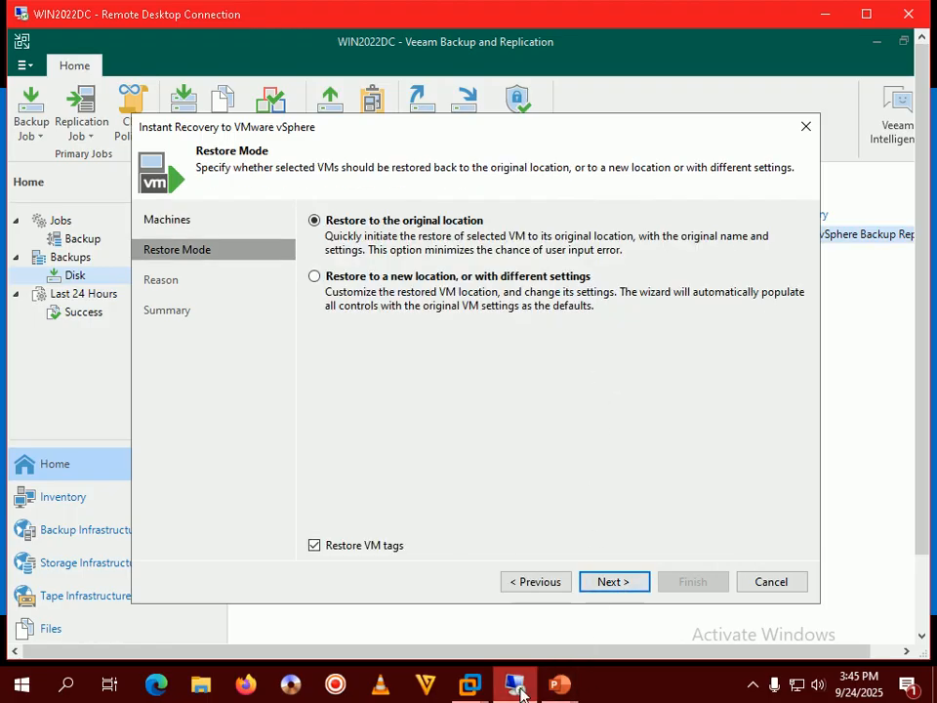
Step: Choose 'Restore to a new location, or with different settings' and go to the Destination page
mouse_move(520, 690)
mouse_move(561, 686)
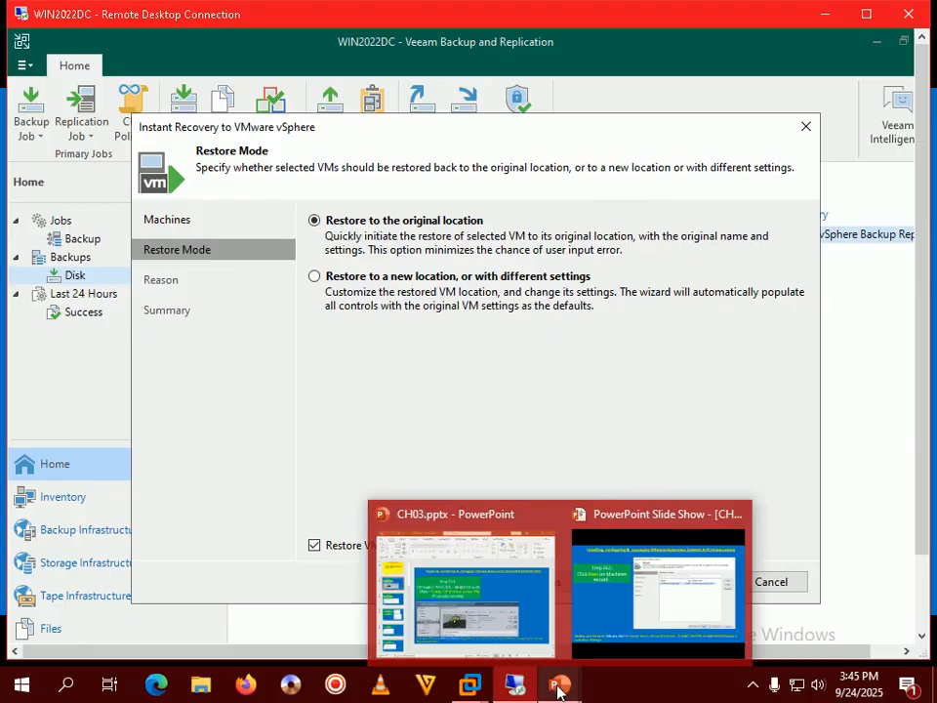
click(648, 584)
key(Right)
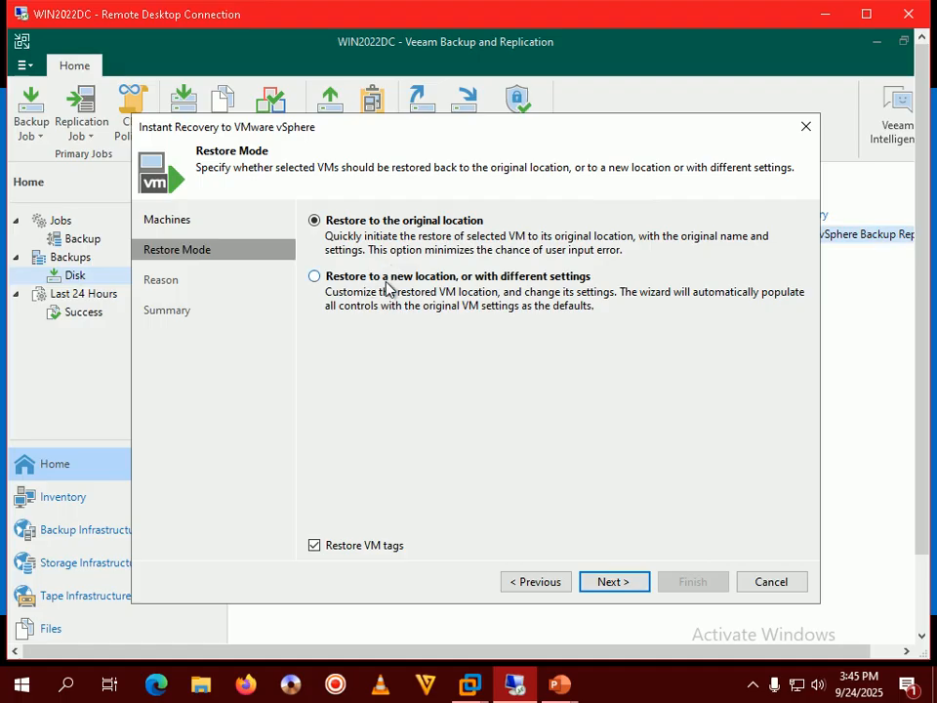
click(524, 280)
click(605, 580)
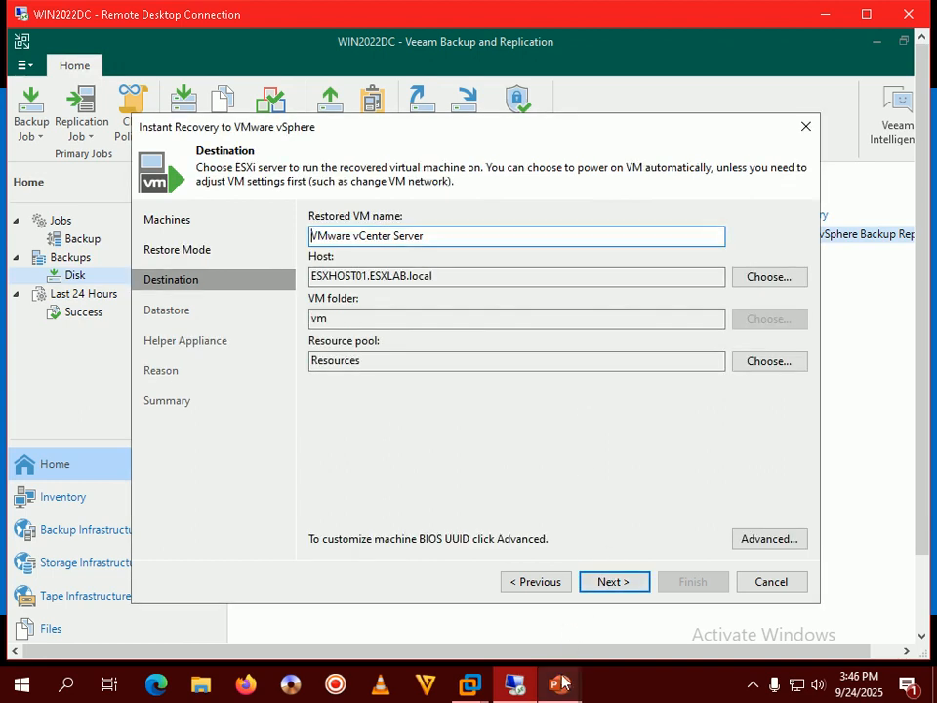
Step: Append '_IR' so the restored VM is named 'VMware vCenter Server_IR', then continue
mouse_move(558, 683)
click(596, 639)
key(Right)
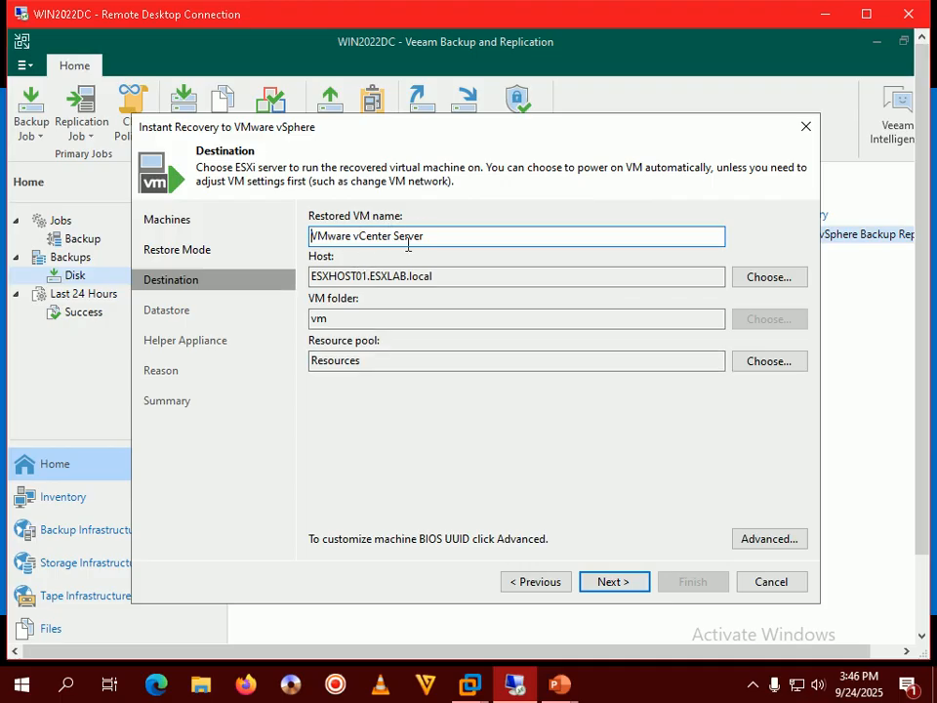
click(443, 237)
text(_IR)
drag(452, 236, 277, 230)
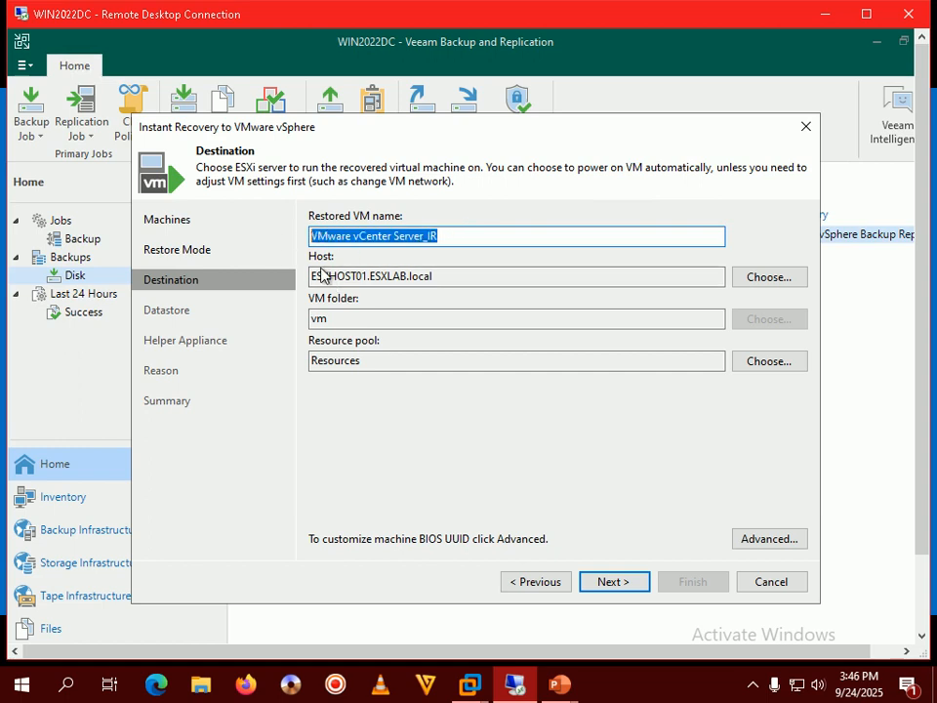
click(452, 235)
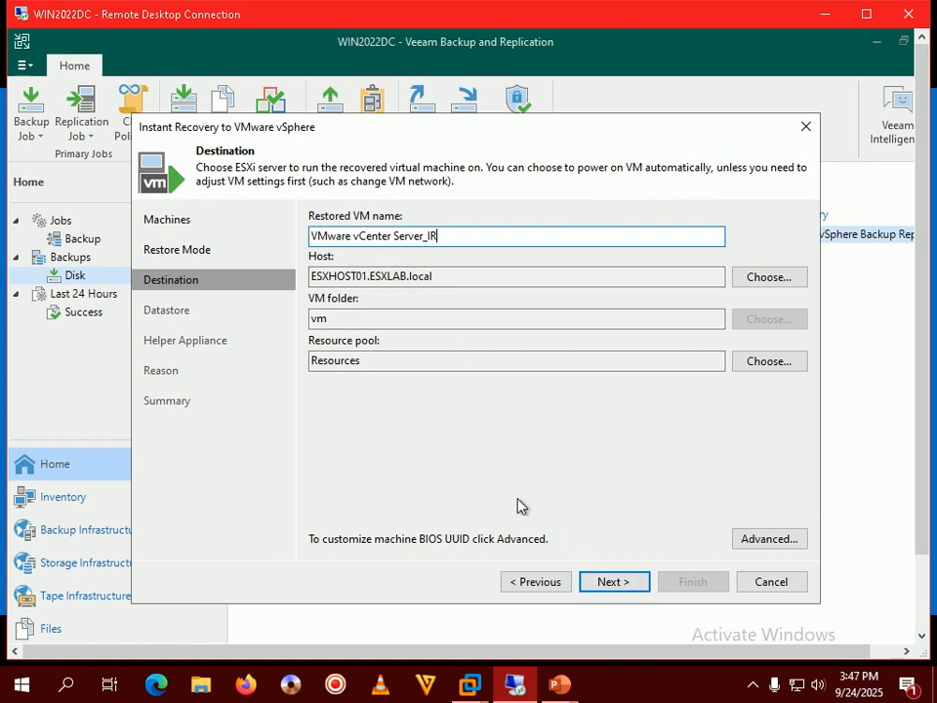
click(625, 583)
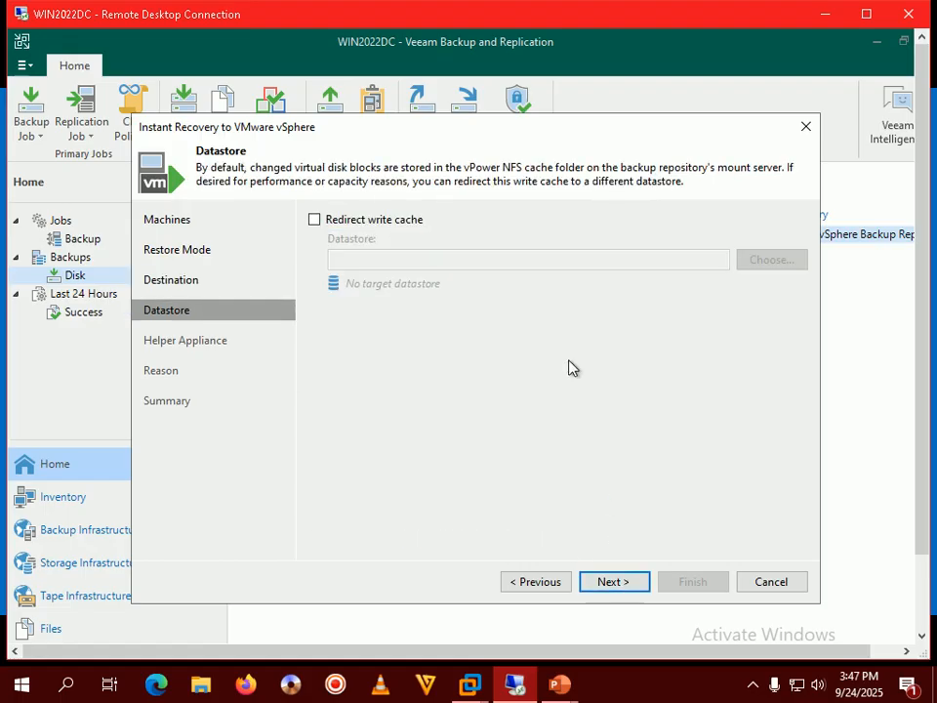
Step: Enable write cache redirection to the VMFS_DS datastore and continue
mouse_move(559, 684)
click(601, 645)
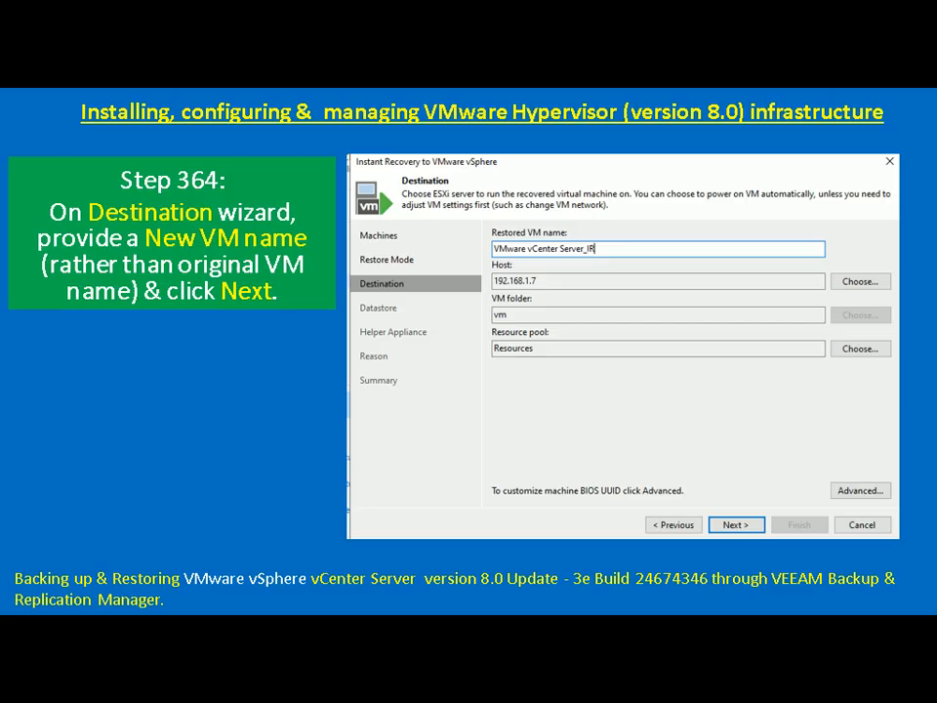
key(Right)
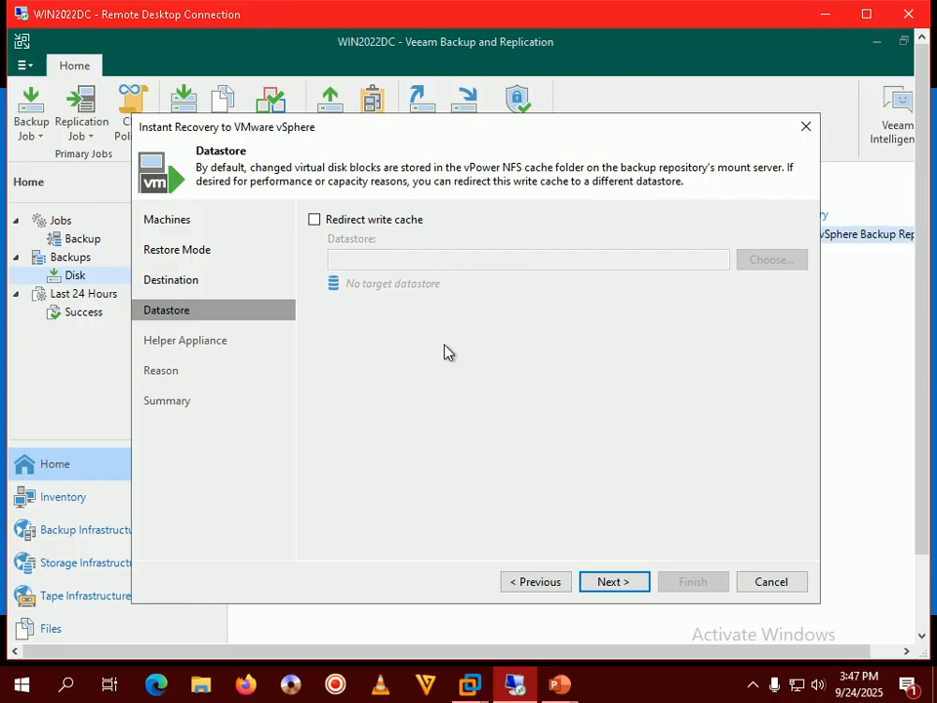
click(316, 220)
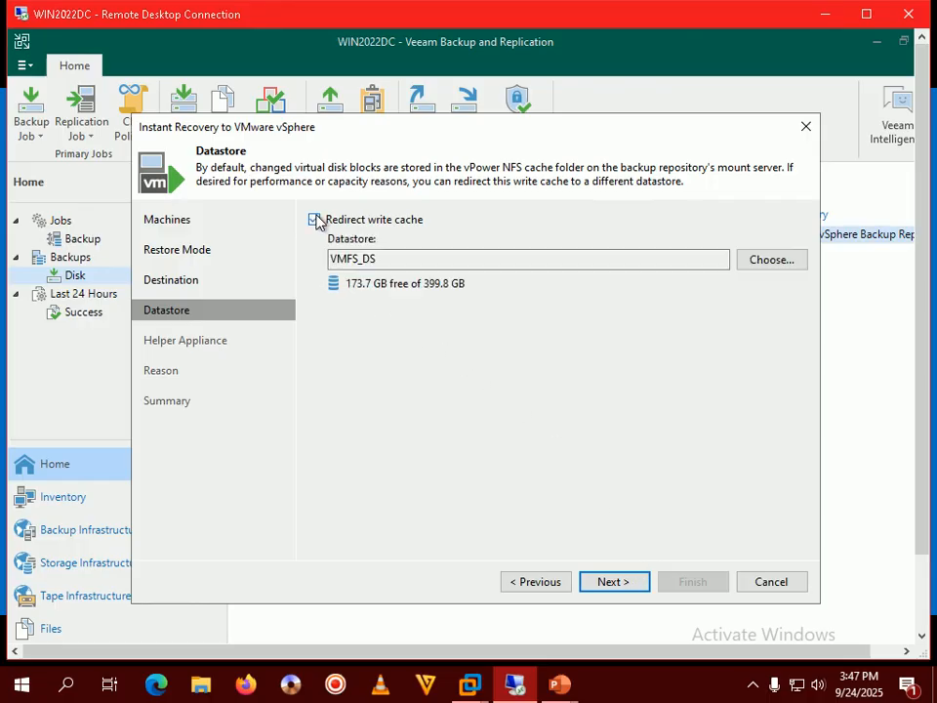
click(383, 256)
drag(383, 256, 310, 256)
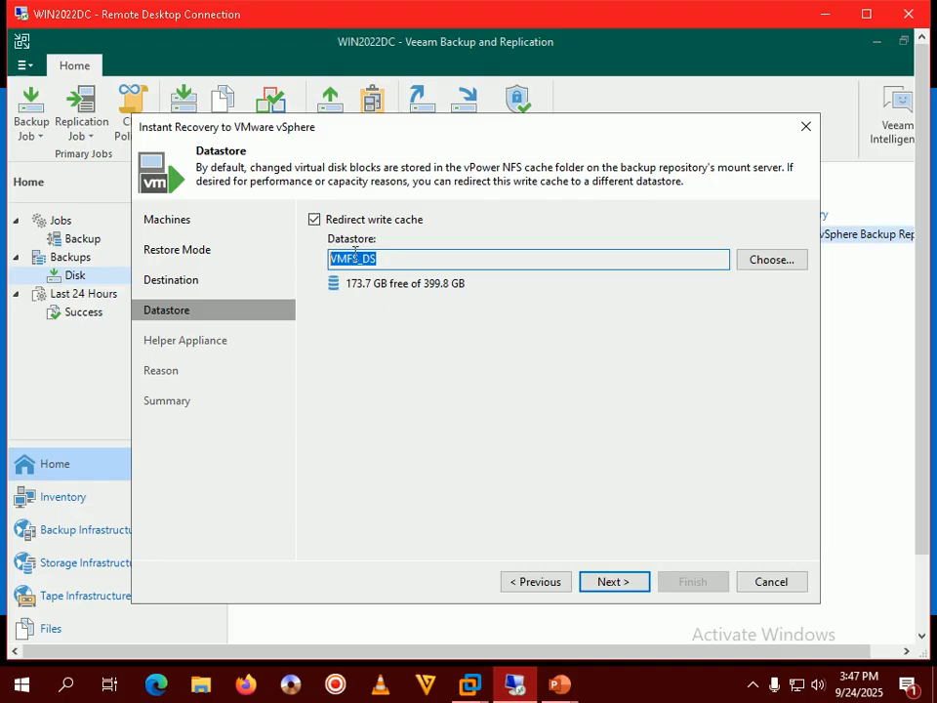
click(449, 261)
click(618, 586)
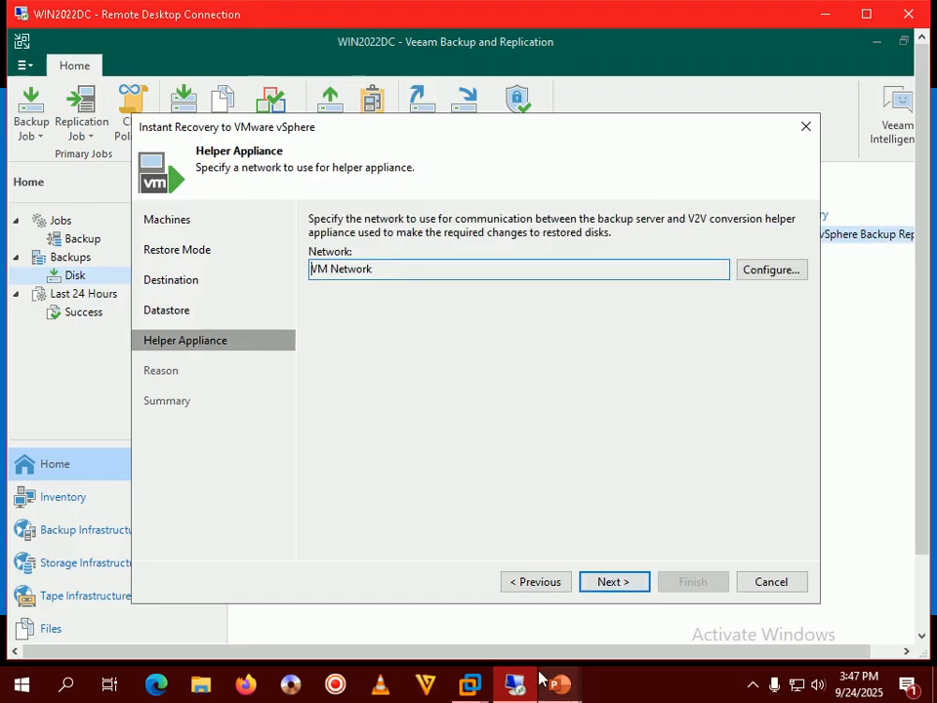
Step: Keep VM Network for the Helper Appliance and advance to the restore reason
mouse_move(558, 683)
click(632, 588)
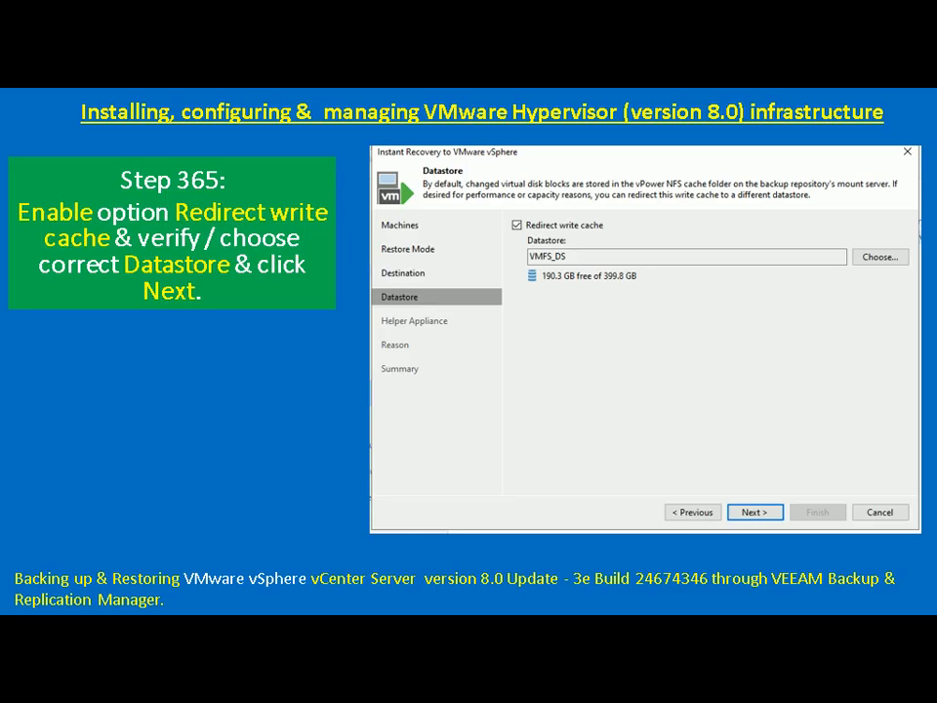
key(Right)
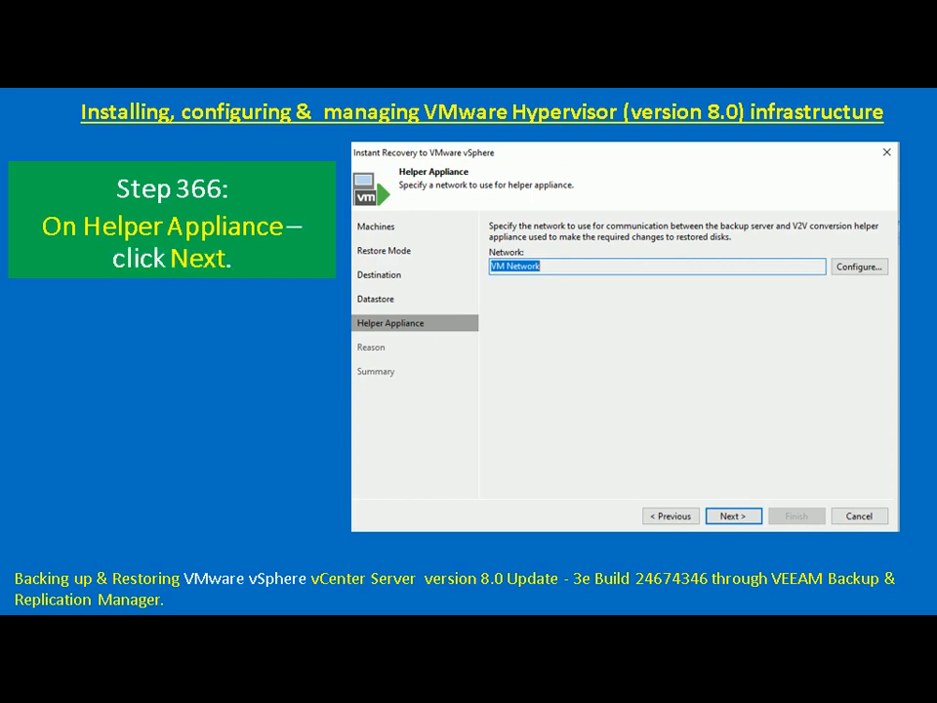
key(alt+Tab)
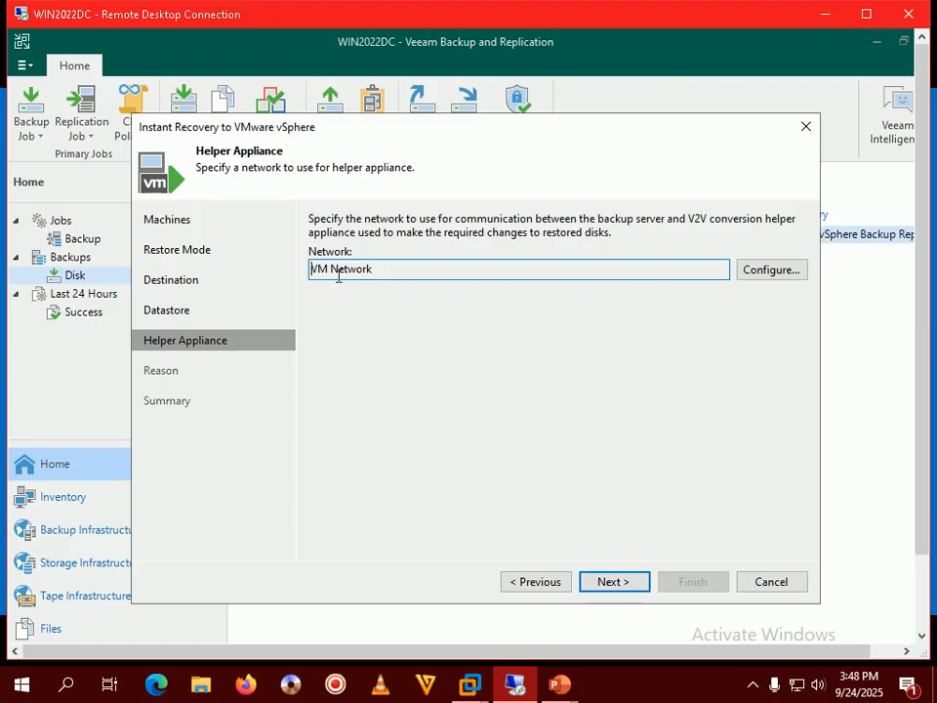
click(605, 583)
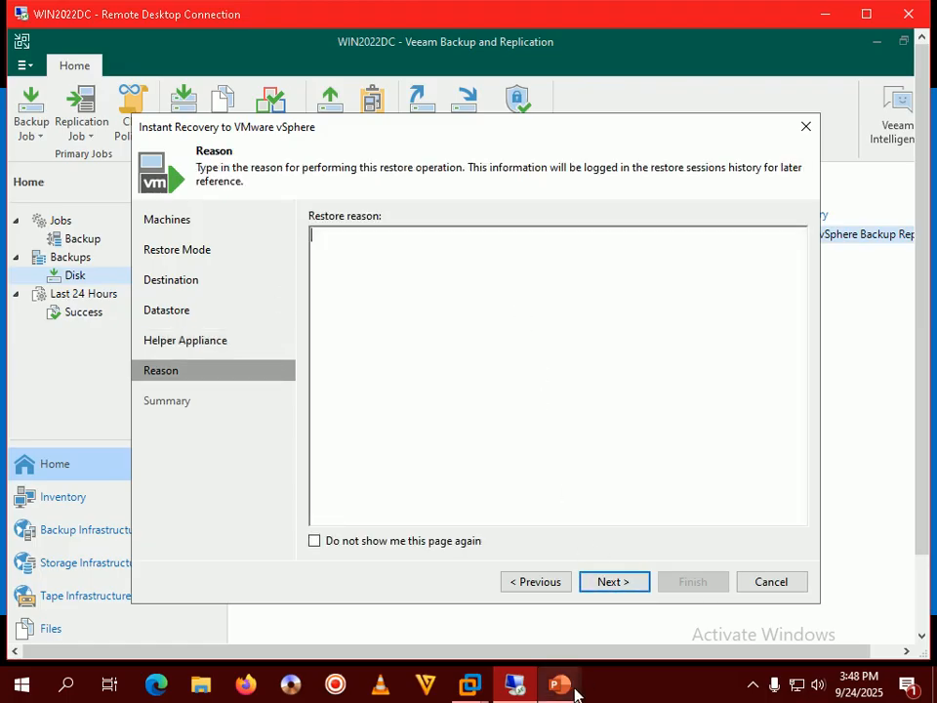
Step: Enter 'vCenter Server IR Test Restore' as the restore reason and continue to the summary
mouse_move(560, 685)
click(625, 616)
key(Right)
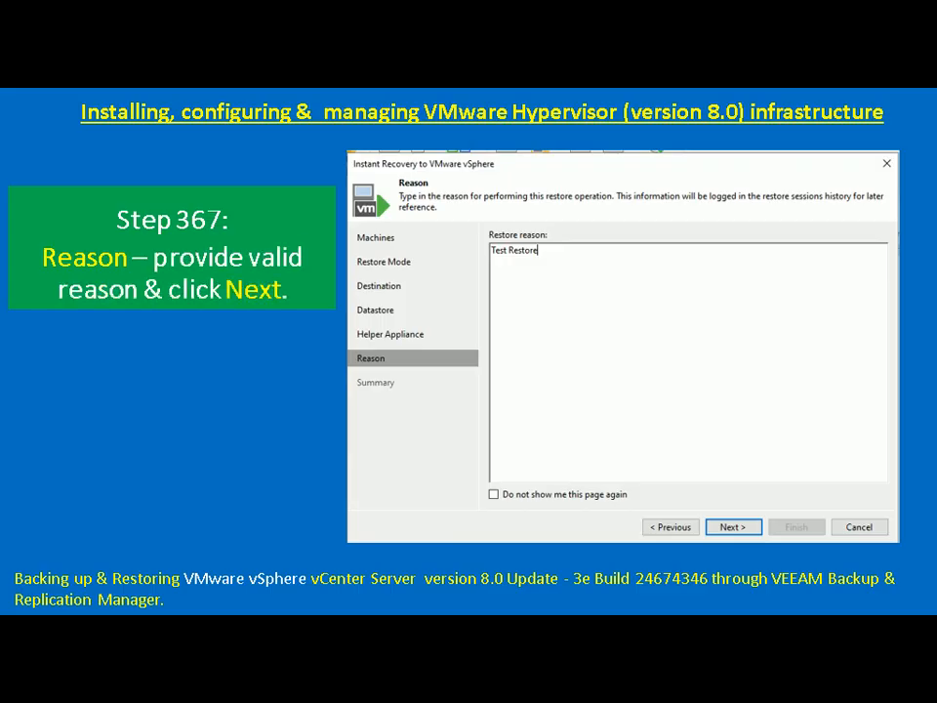
key(alt+Tab)
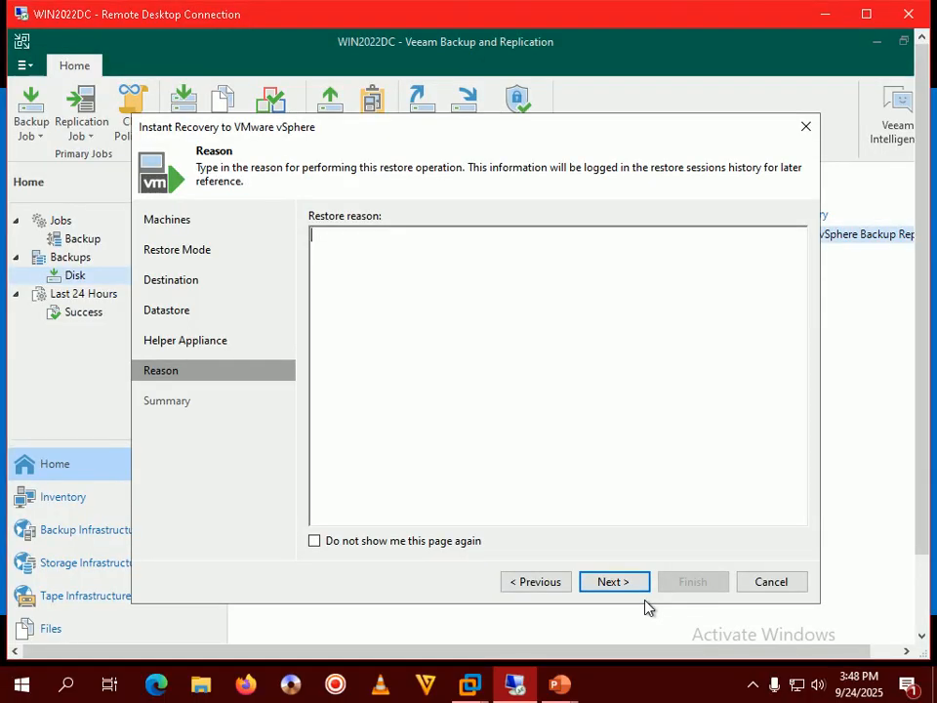
text(vCenter Server IR Test Re)
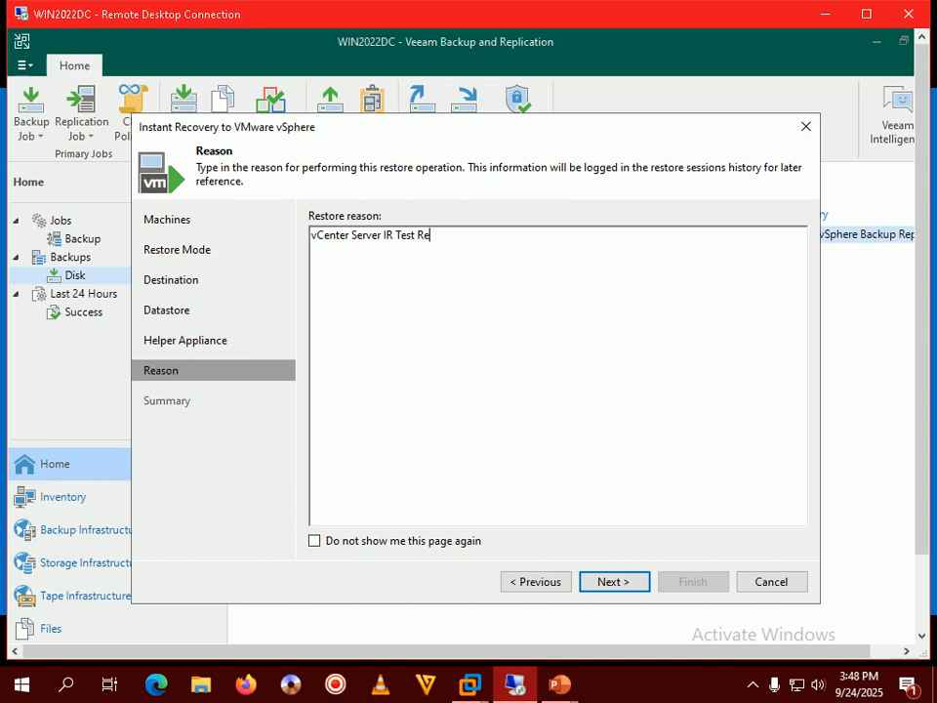
text(store)
click(630, 586)
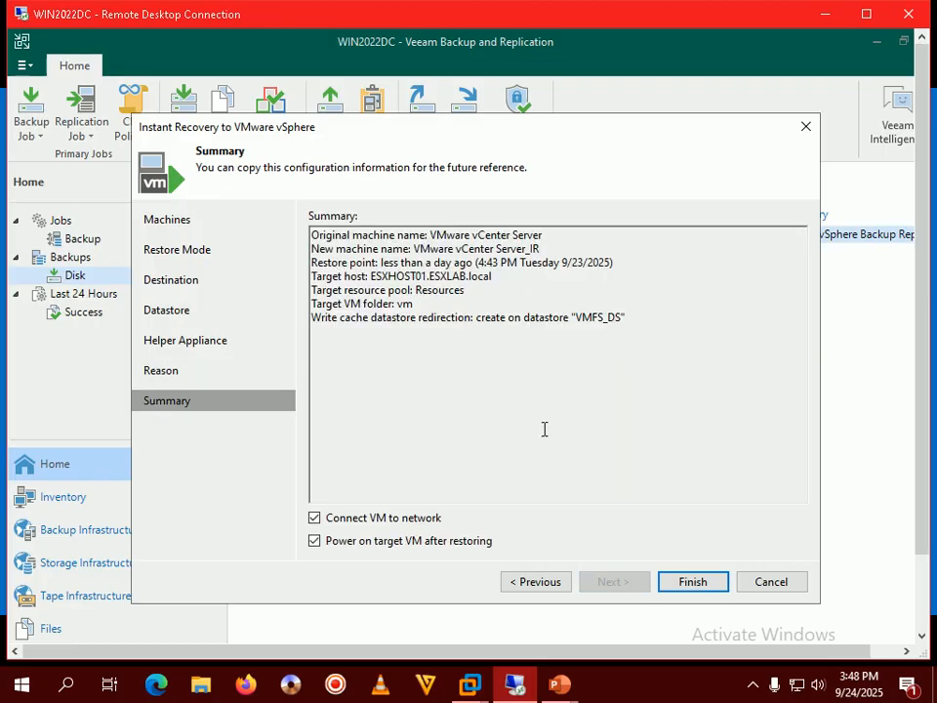
mouse_move(561, 683)
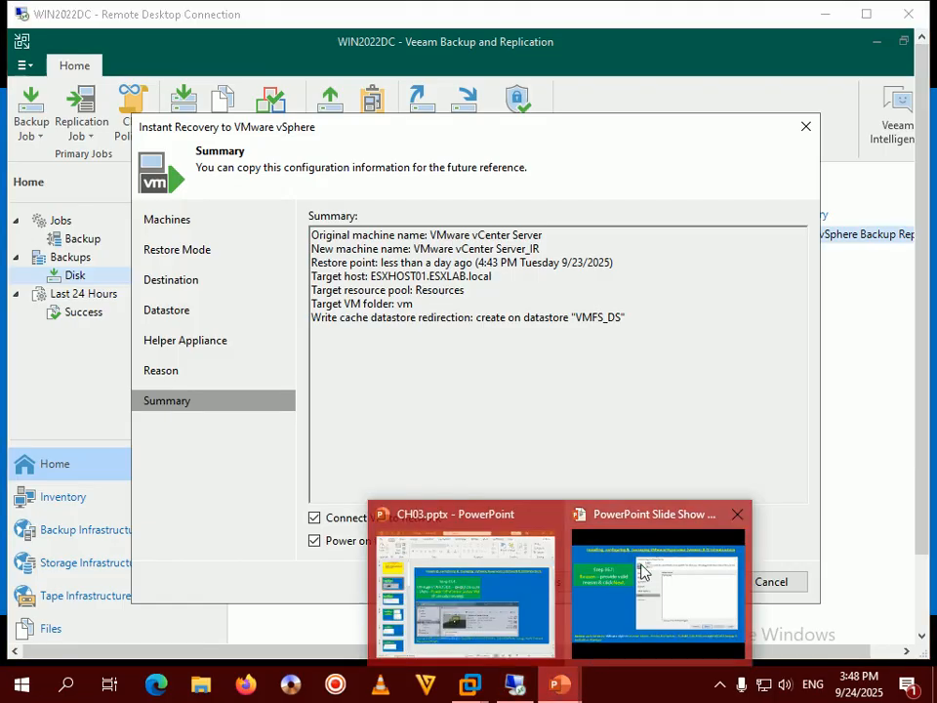
click(643, 573)
key(Right)
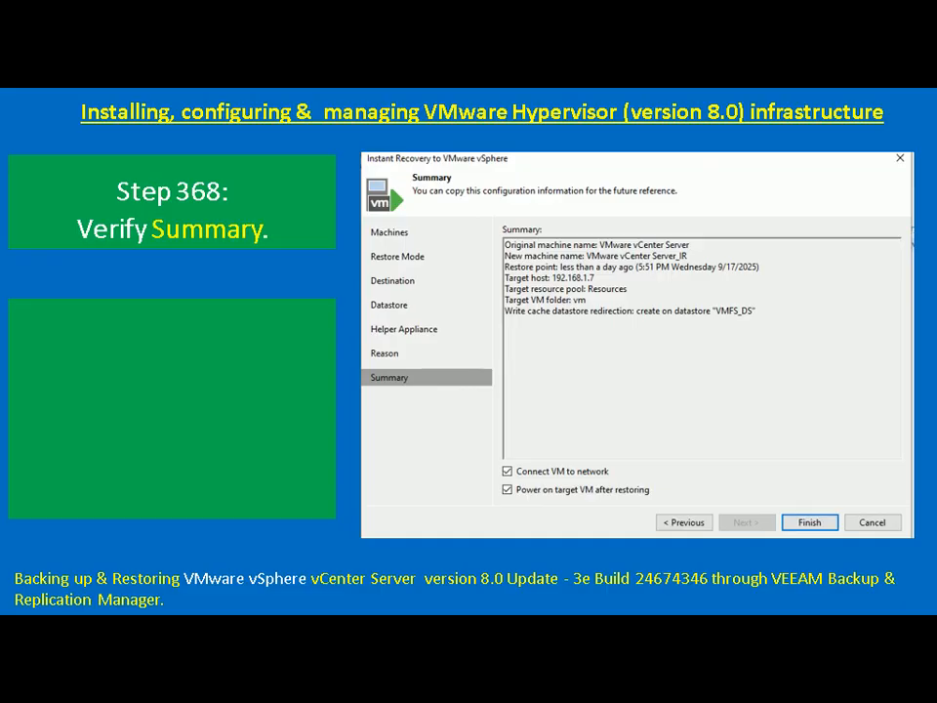
key(alt+Tab)
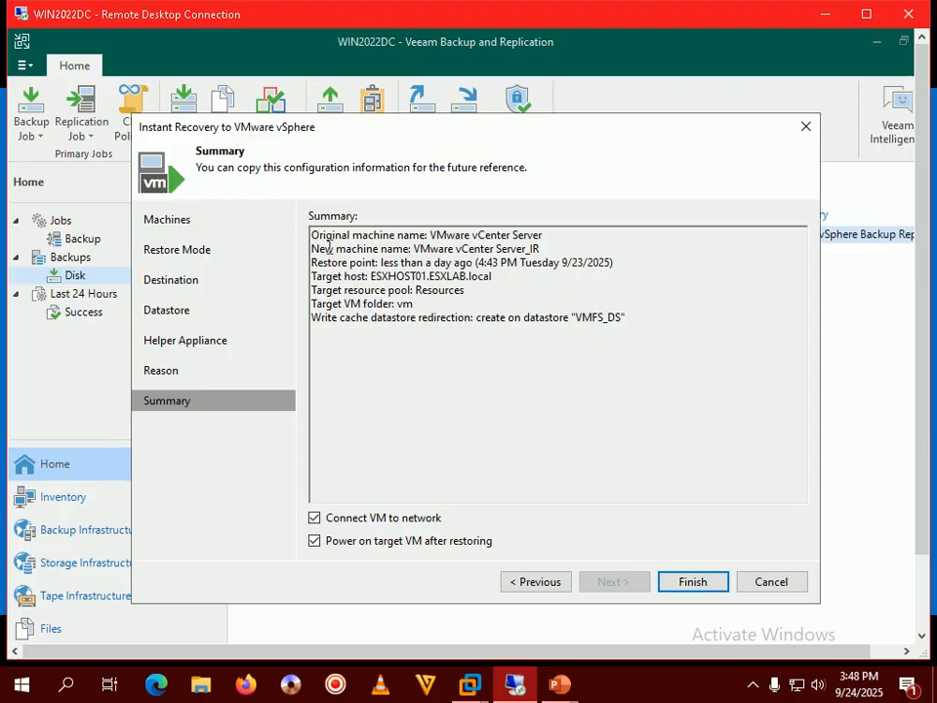
drag(541, 235, 335, 232)
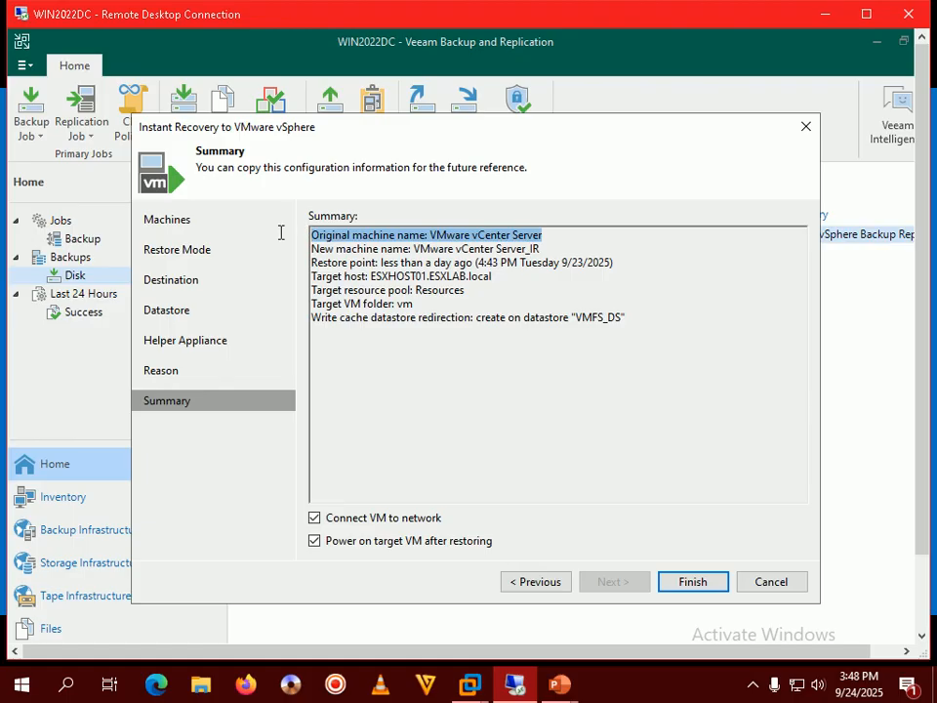
drag(542, 249, 621, 263)
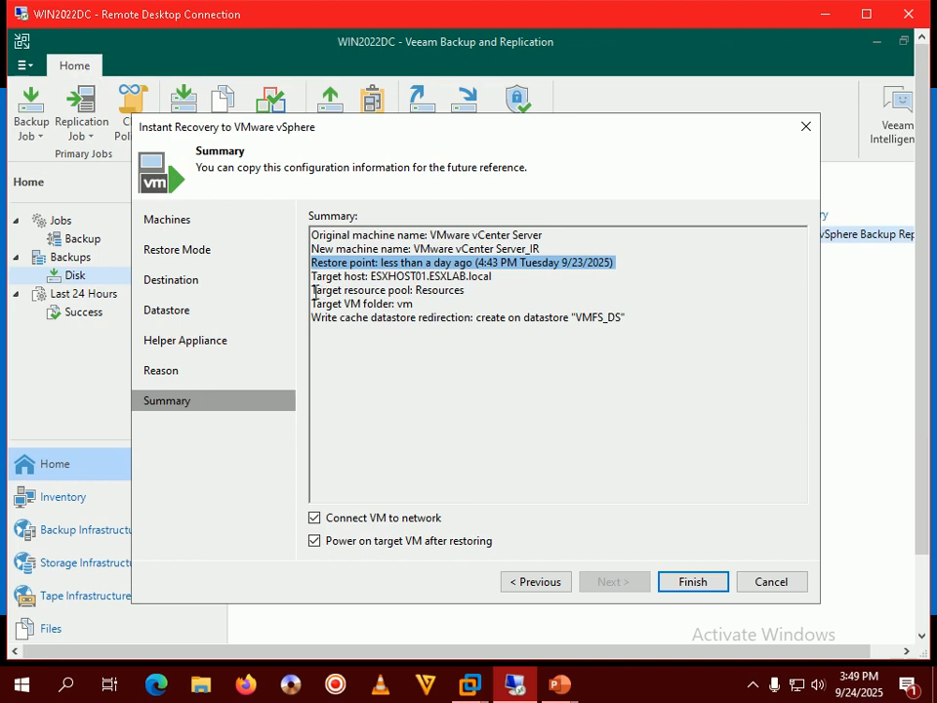
double_click(494, 277)
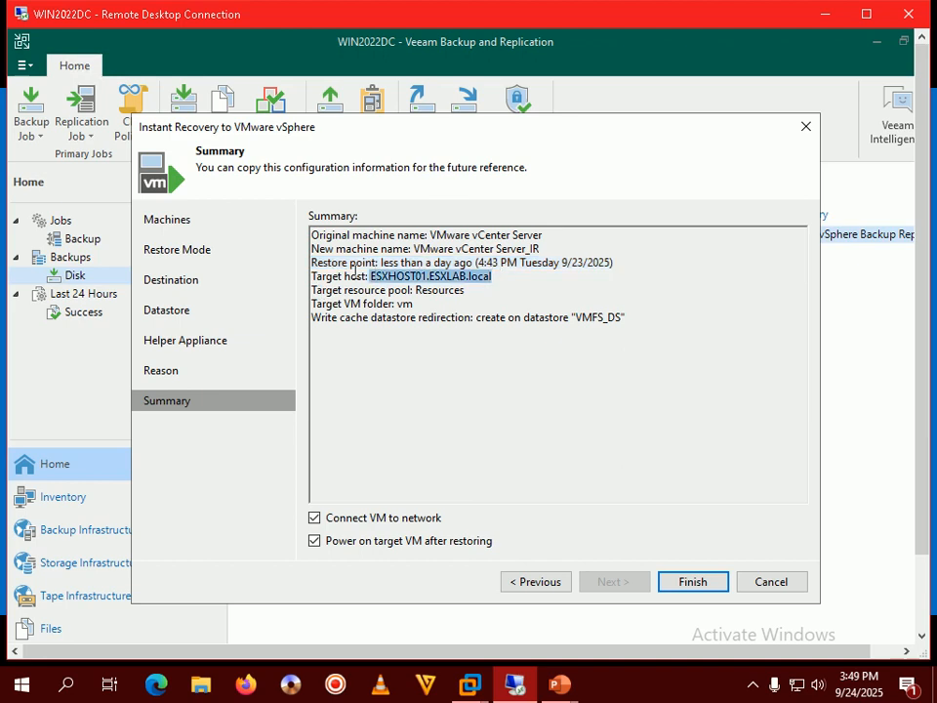
drag(353, 276, 306, 275)
drag(468, 290, 308, 291)
drag(414, 304, 289, 311)
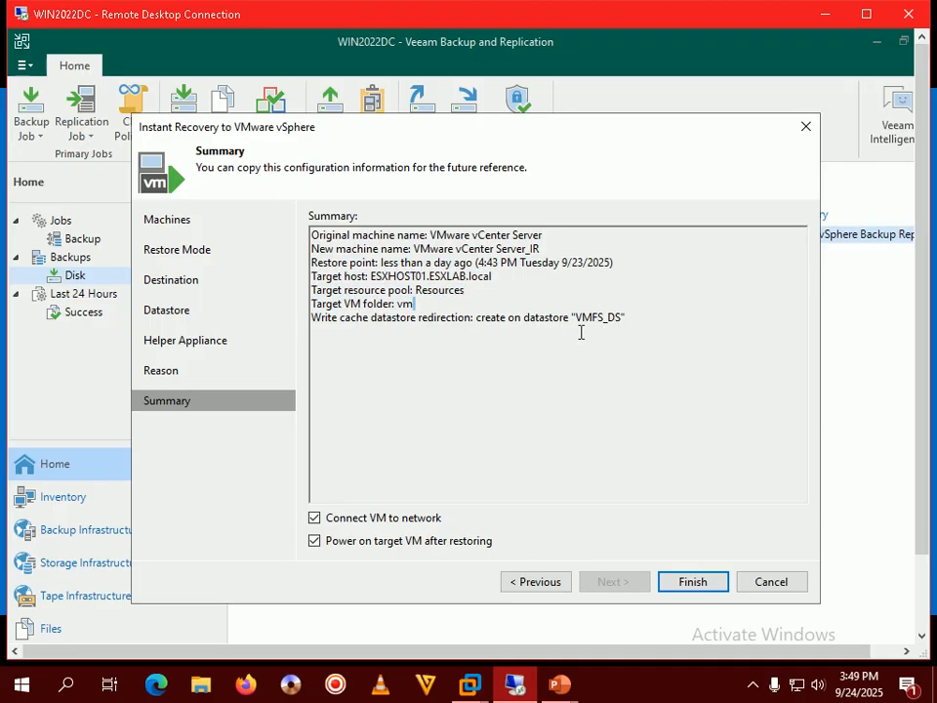
drag(576, 317, 621, 318)
mouse_move(559, 683)
click(649, 625)
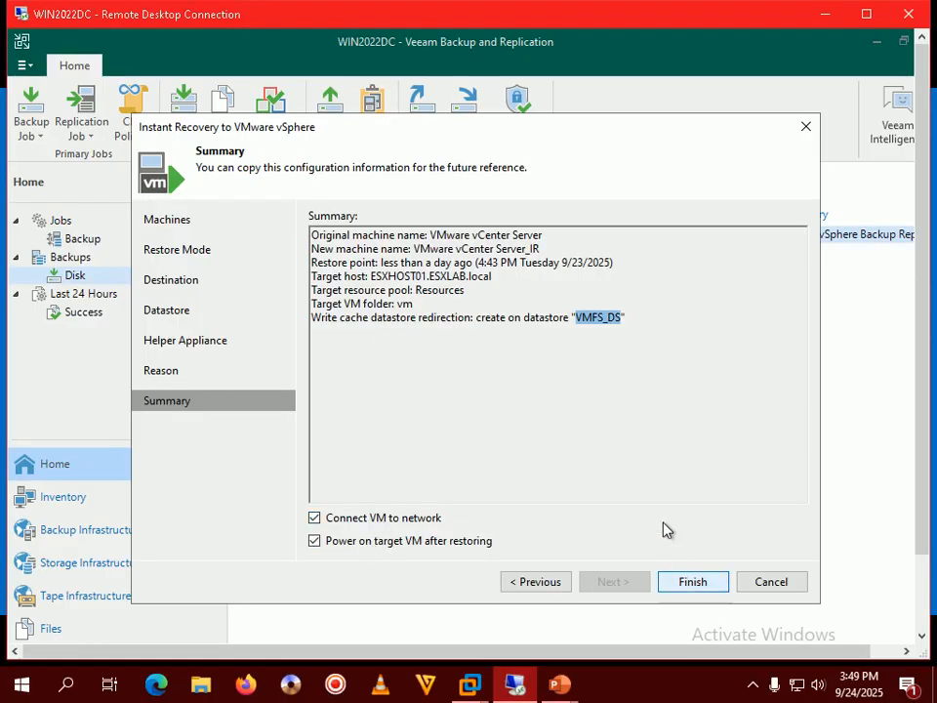
Step: Launch the instant recovery and watch the session log until VMware vCenter Server_IR recovers successfully
key(Return)
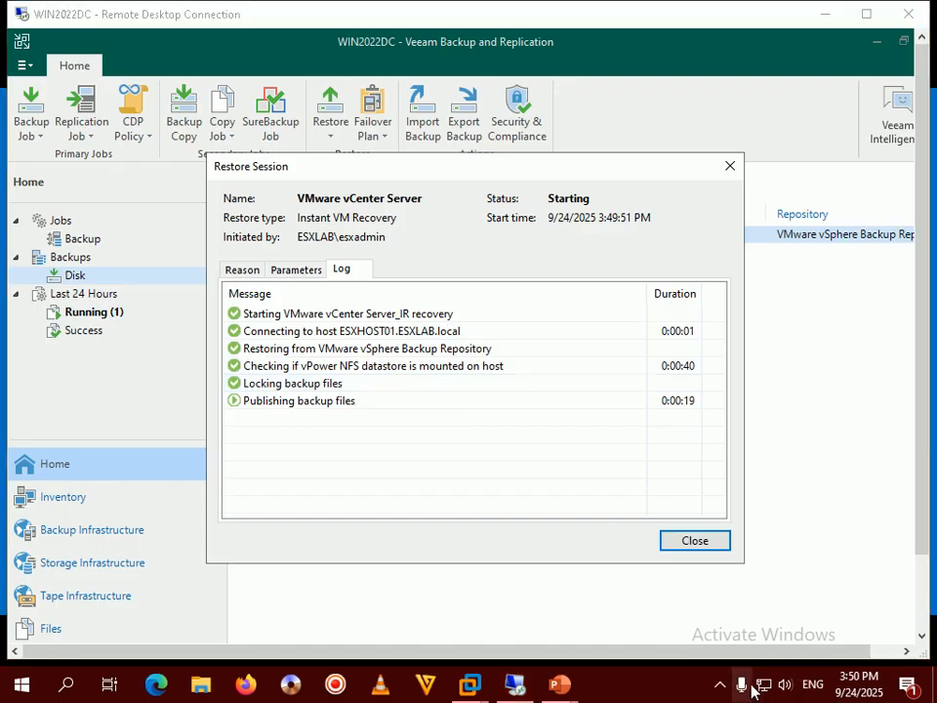
click(721, 693)
click(678, 696)
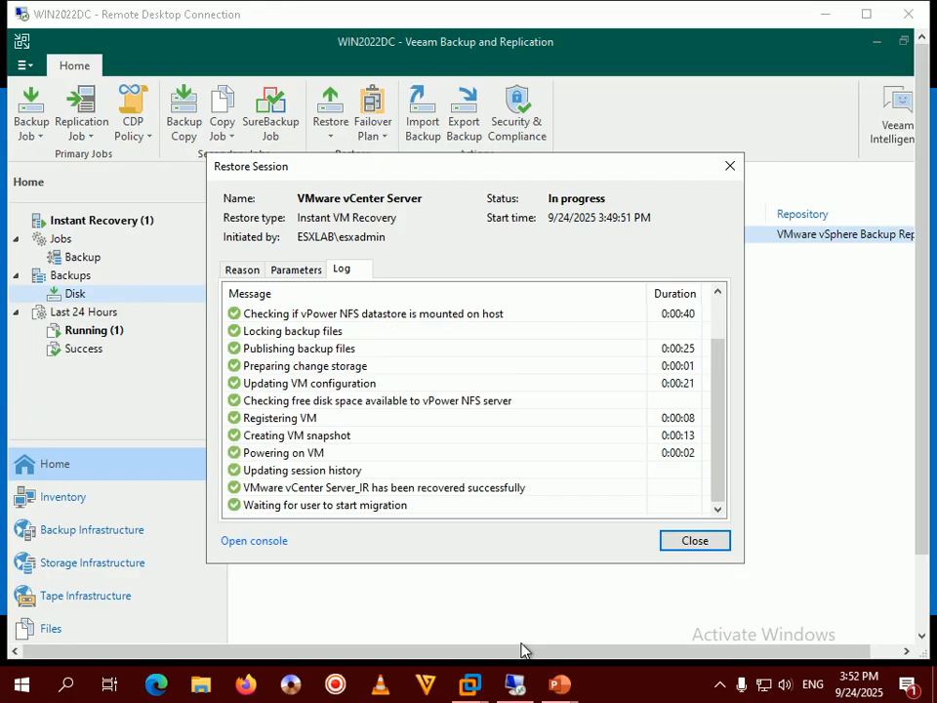
click(720, 685)
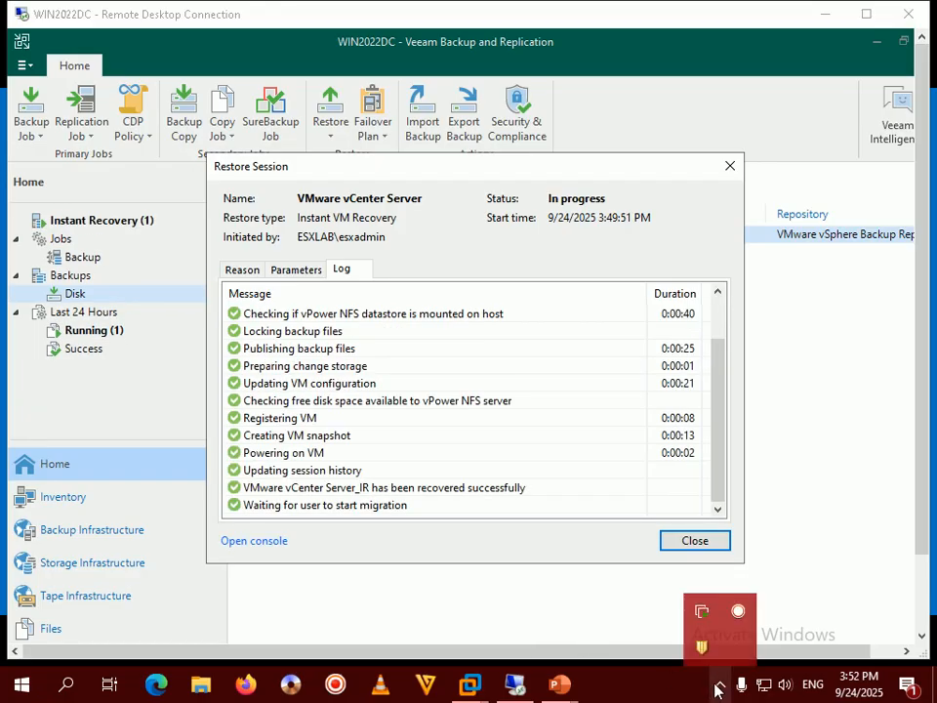
click(679, 695)
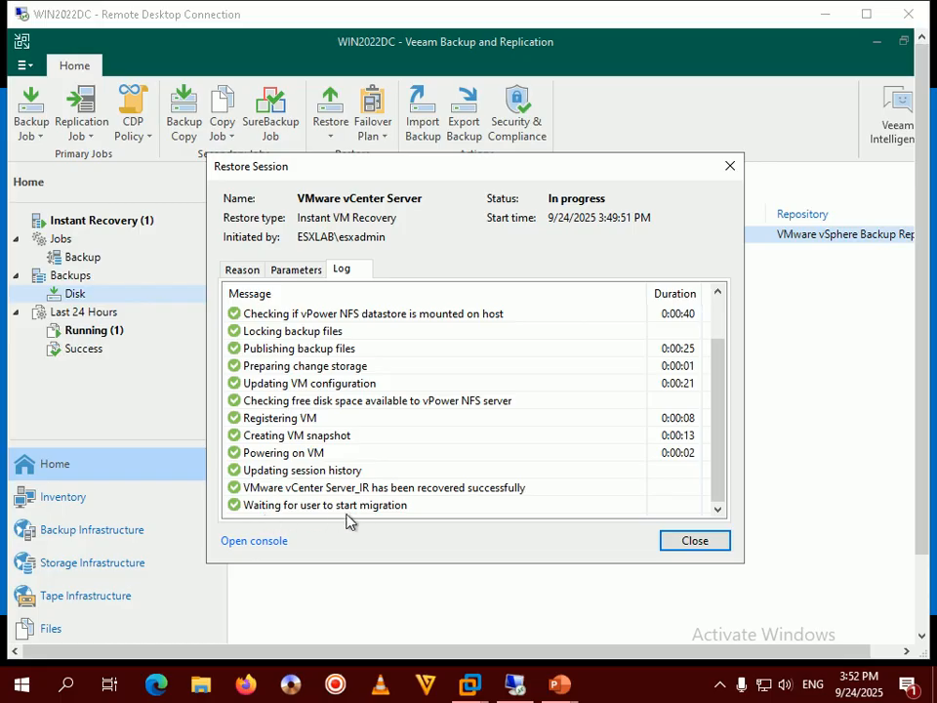
click(709, 540)
Step: Close the Restore Session window
click(696, 542)
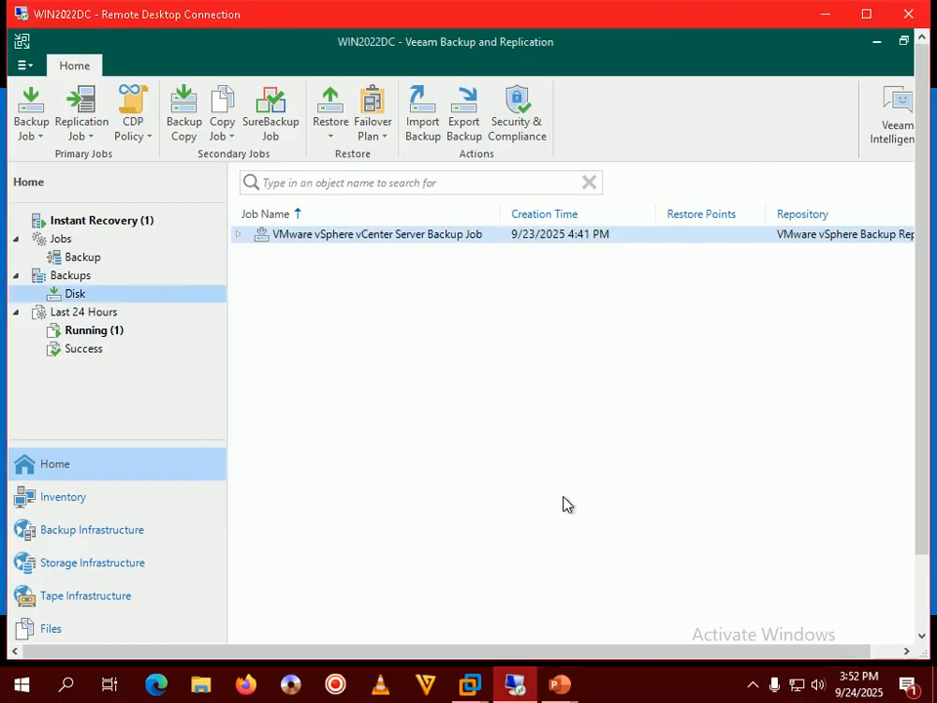
click(574, 690)
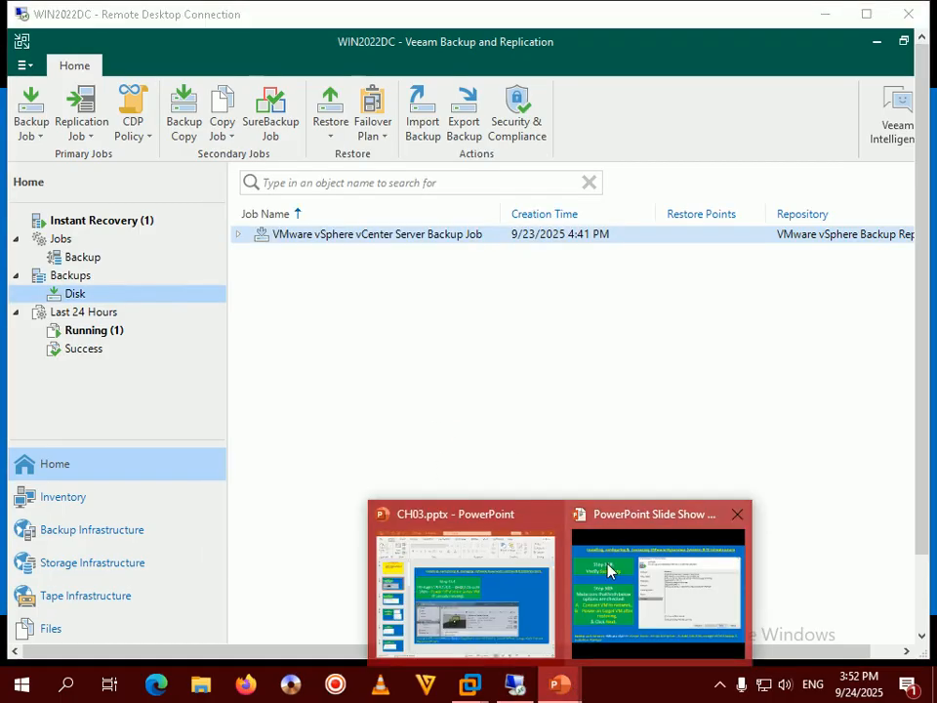
click(607, 631)
key(Right)
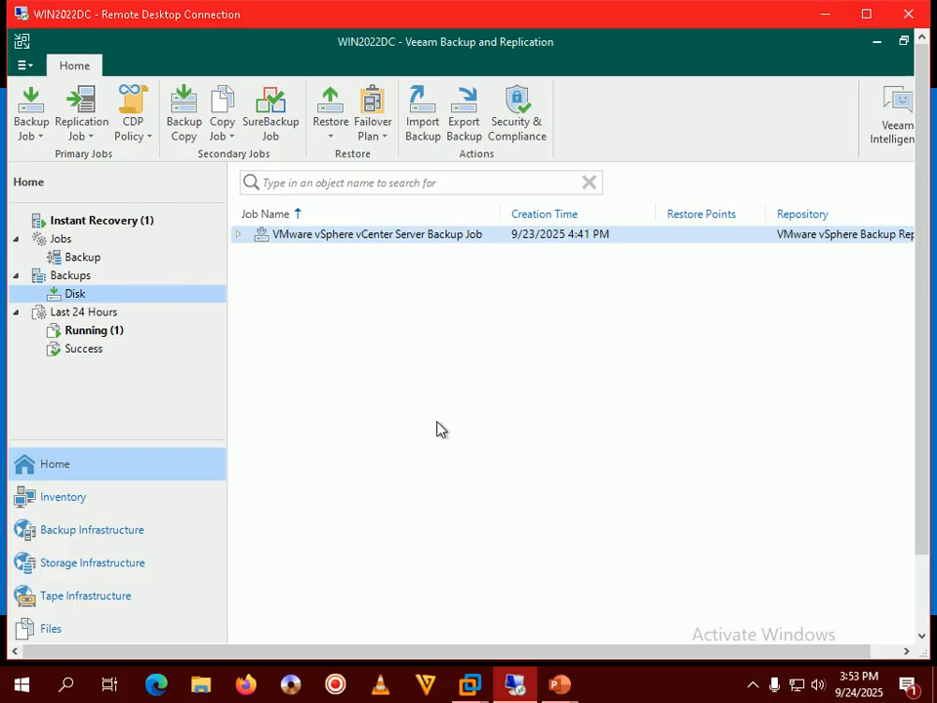
Step: Show Running sessions, widening Session Type to reveal the Working Instant VM Recovery session
click(92, 331)
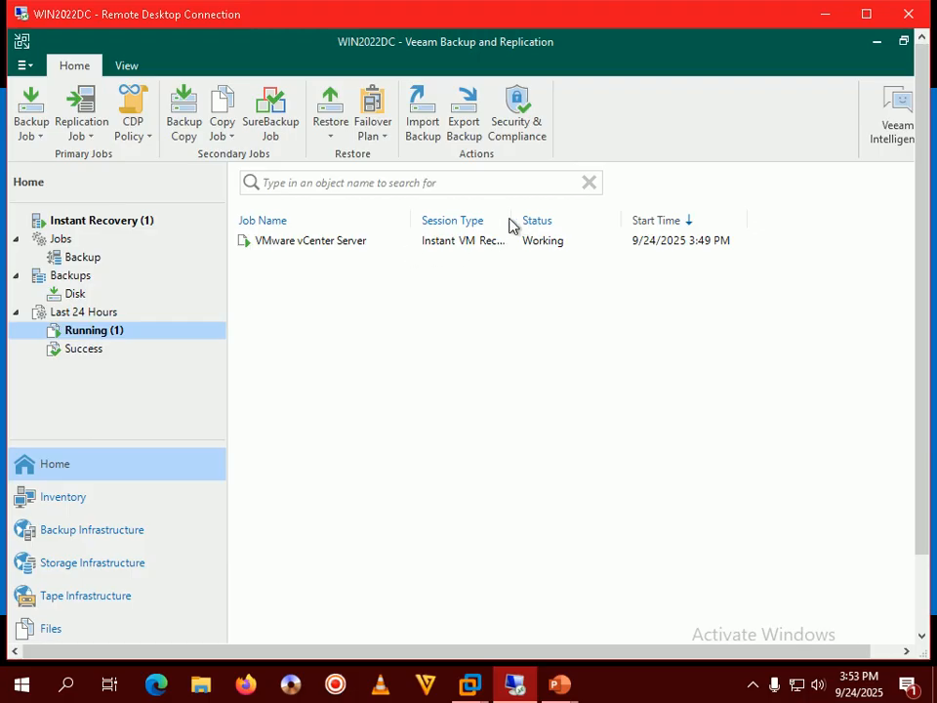
drag(510, 221, 583, 211)
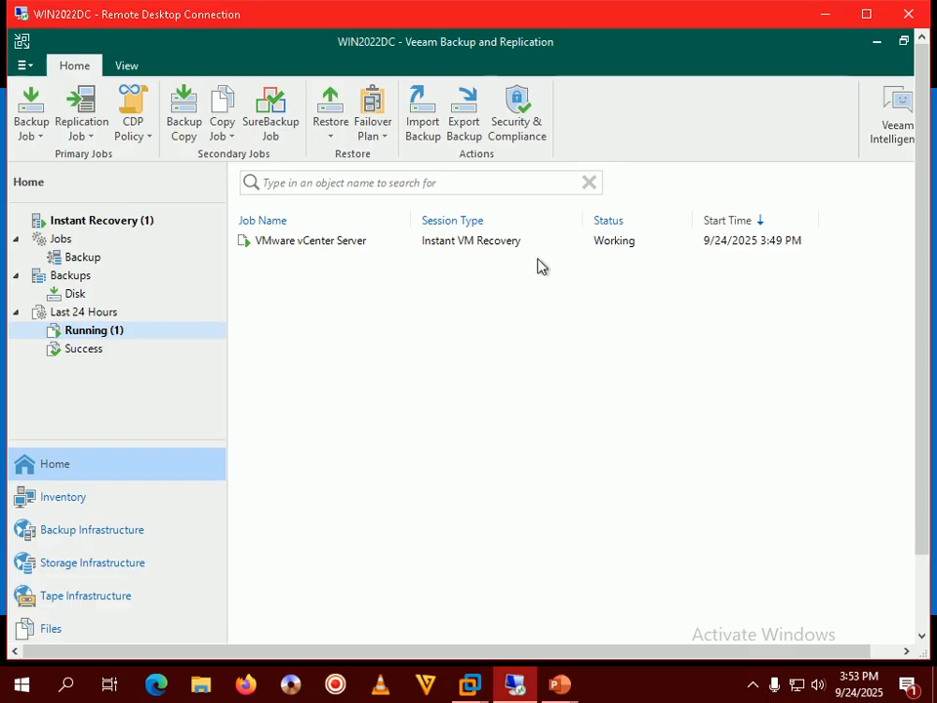
click(558, 686)
click(645, 577)
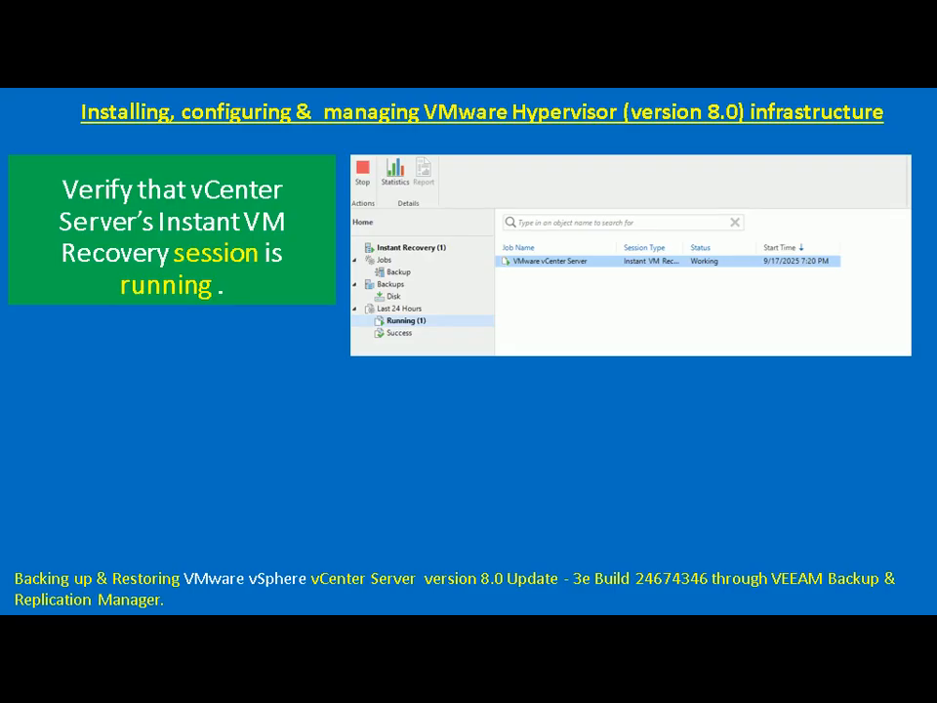
key(Right)
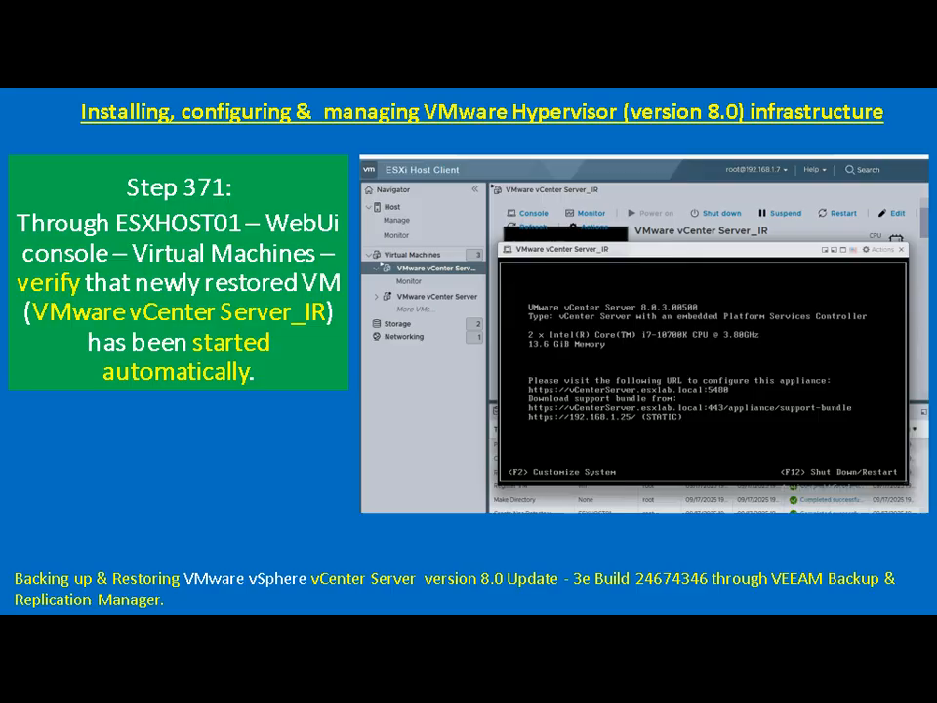
key(alt+Tab)
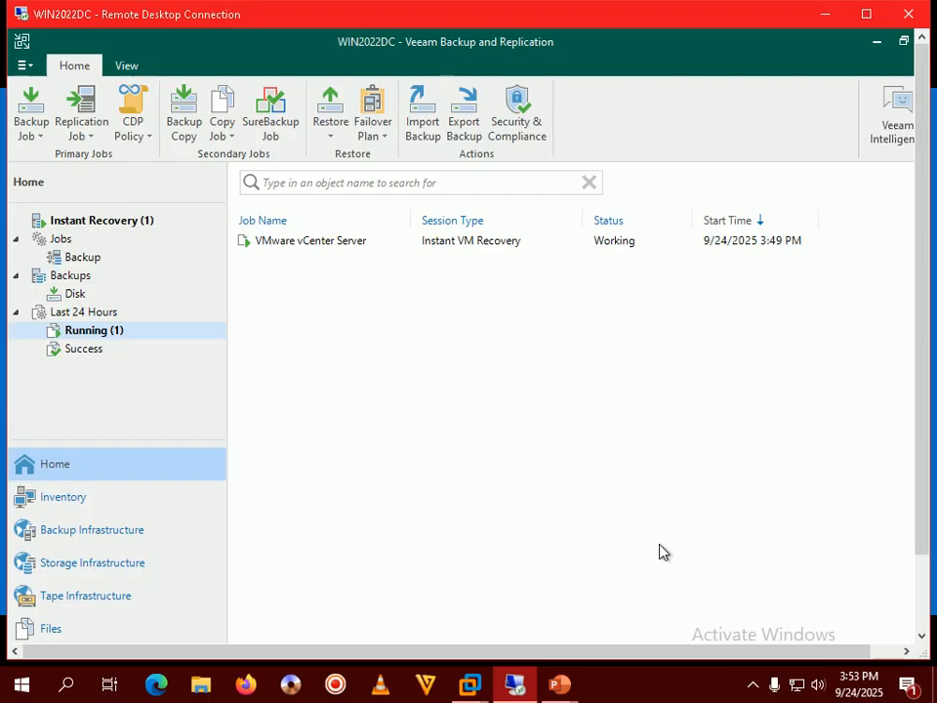
Step: Log in to the ESXHOST01 Host Client as root and list its four virtual machines
double_click(601, 16)
click(495, 685)
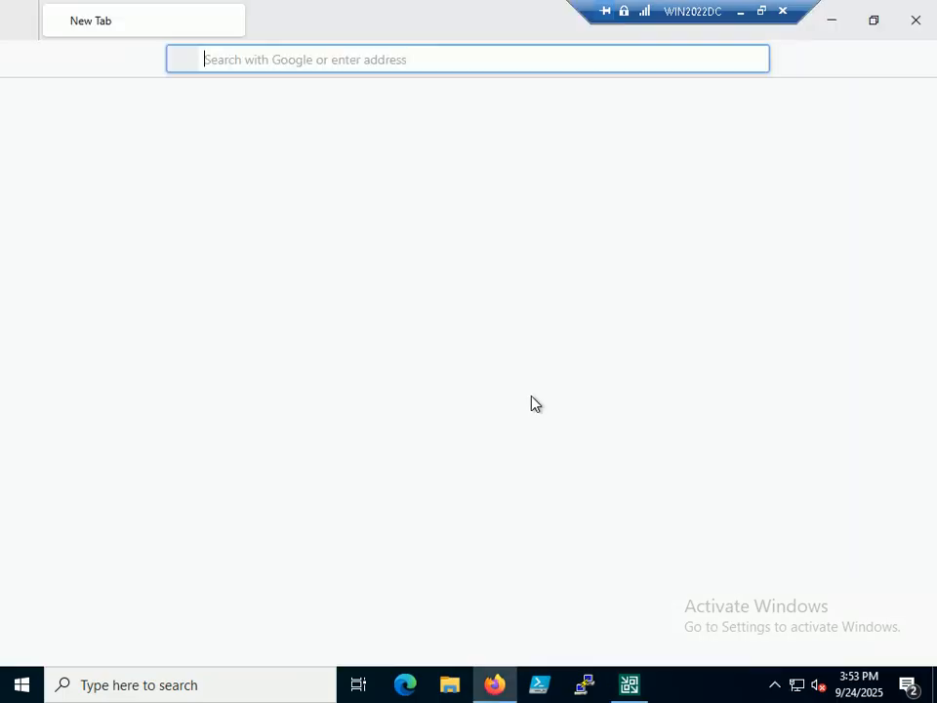
click(183, 90)
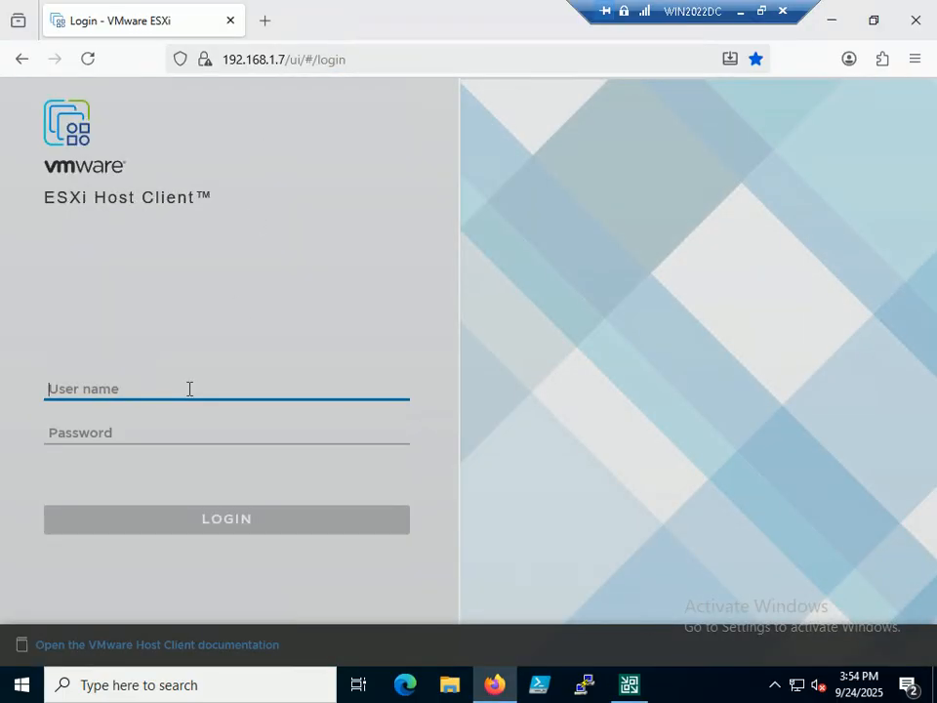
text(root)
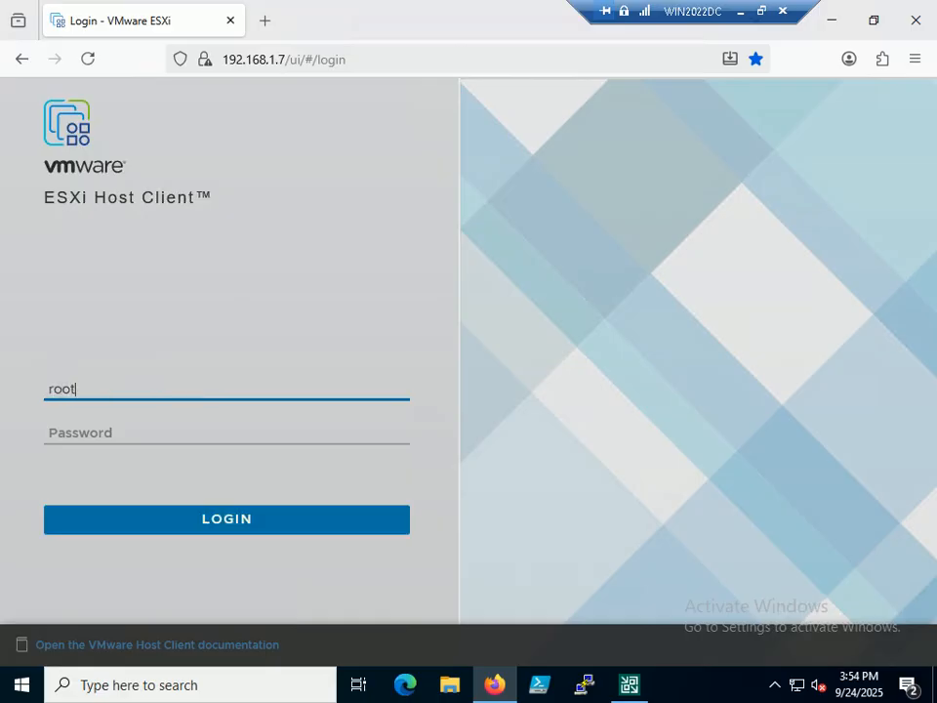
key(Tab)
text(********)
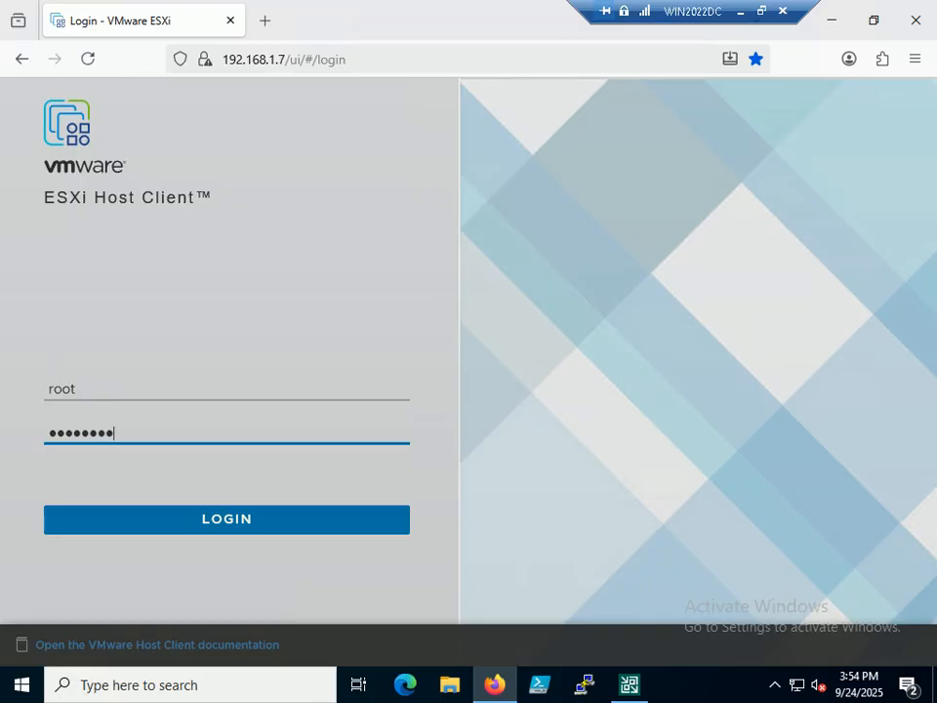
key(Return)
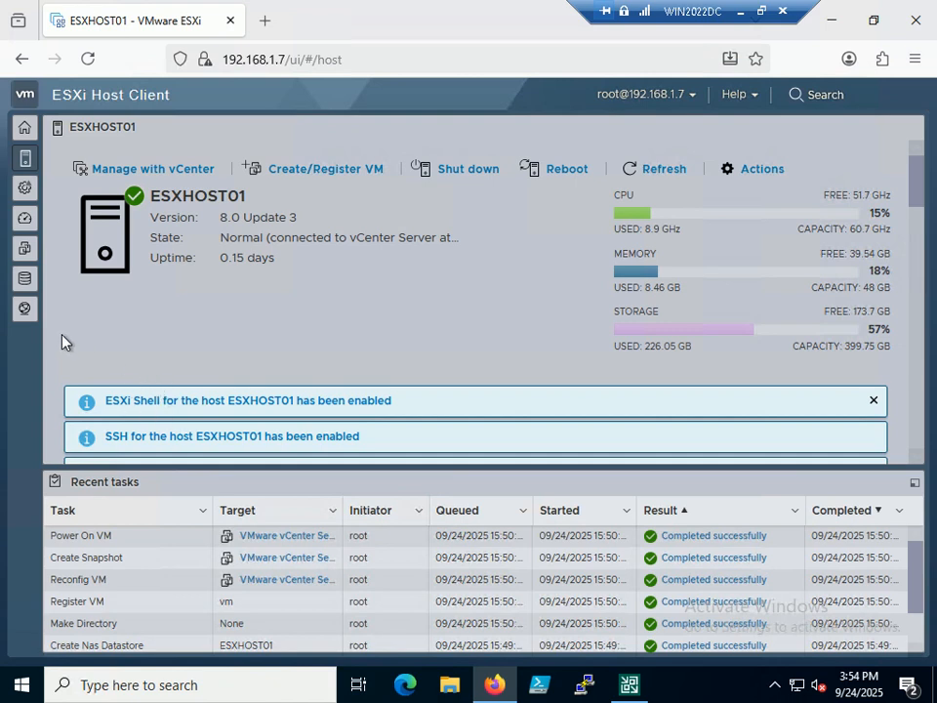
click(26, 131)
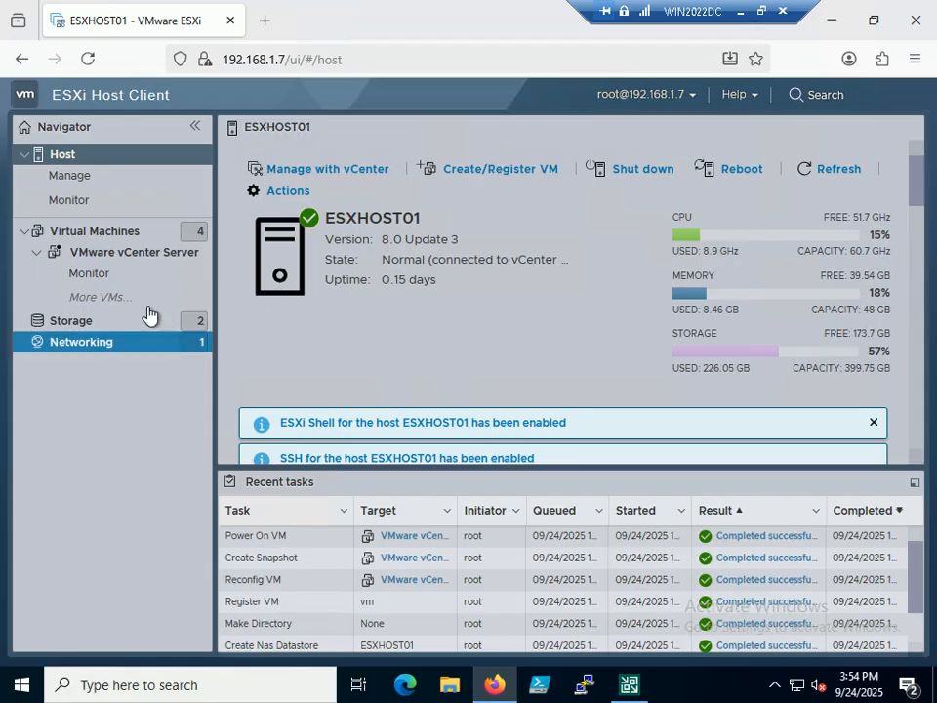
click(79, 230)
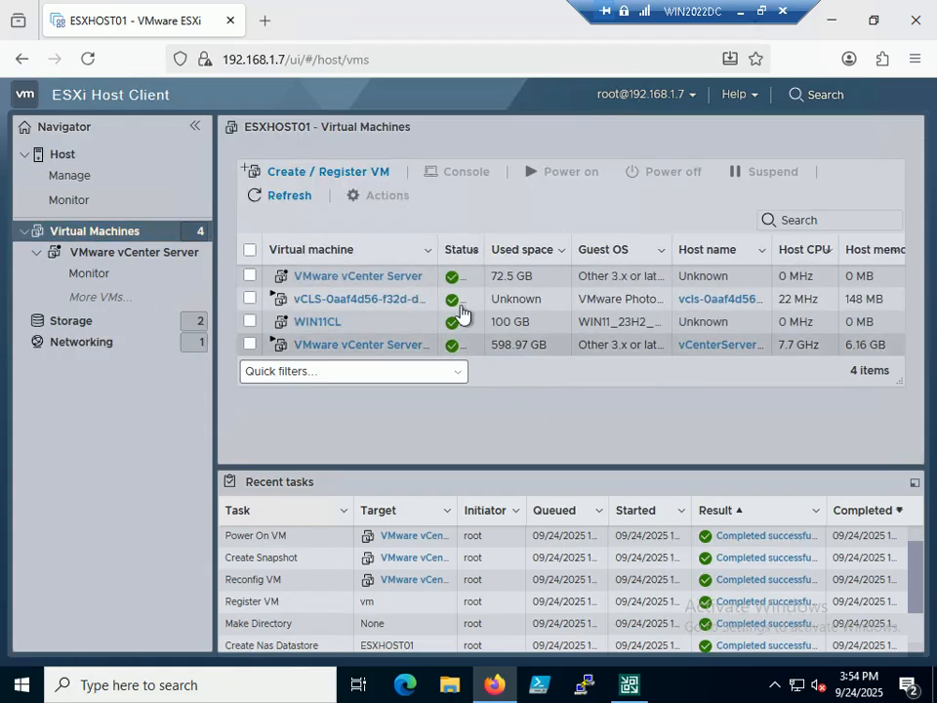
Step: Open VMware vCenter Server_IR and view its console at the vCenterServer login prompt
drag(430, 248, 636, 250)
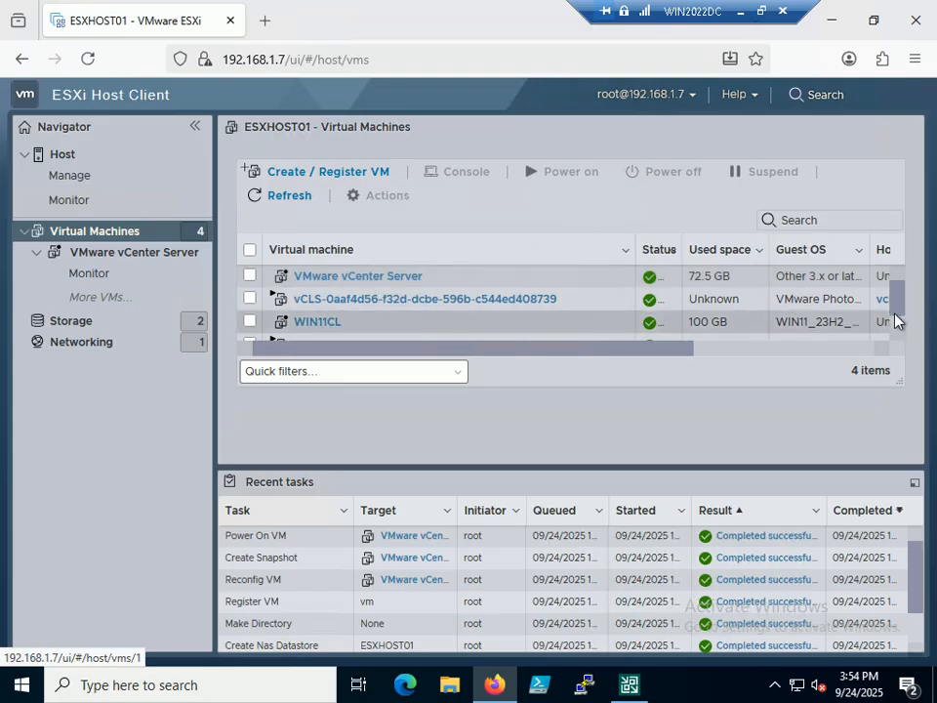
drag(898, 297, 899, 323)
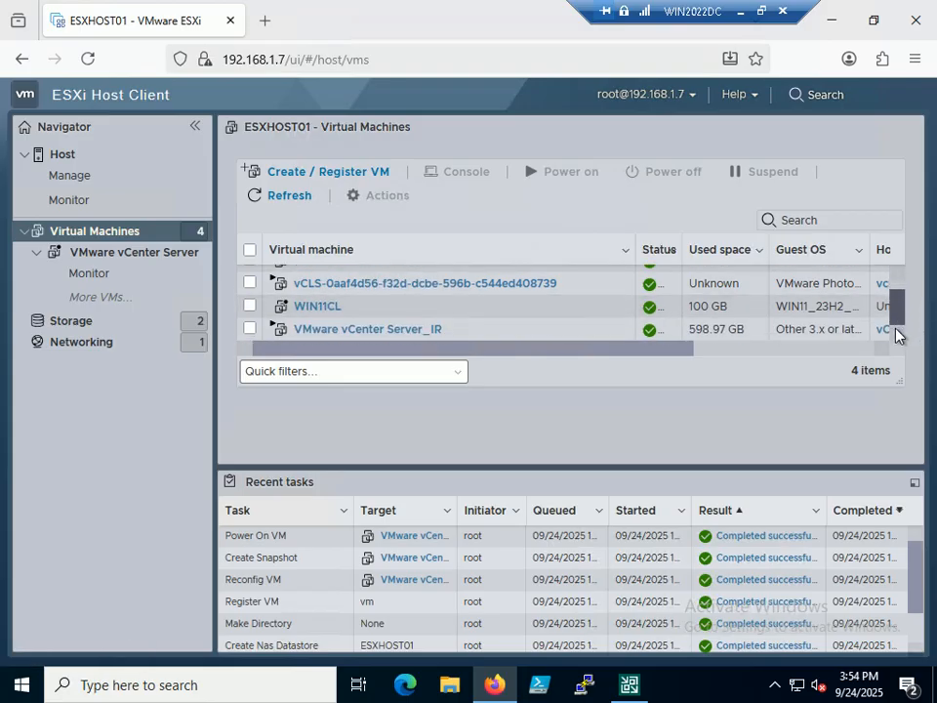
click(400, 332)
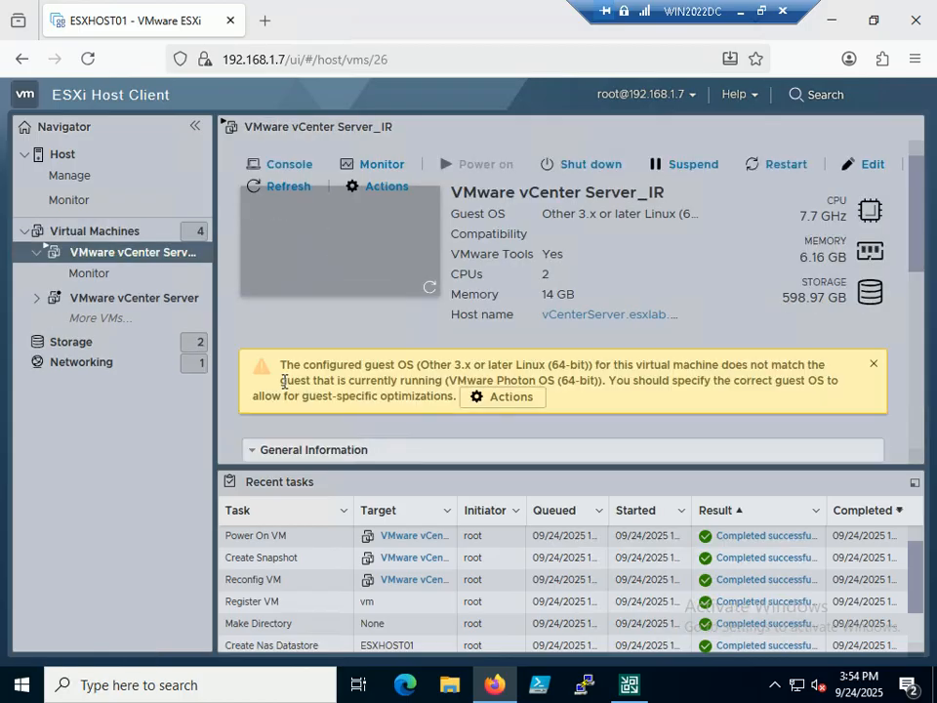
click(335, 249)
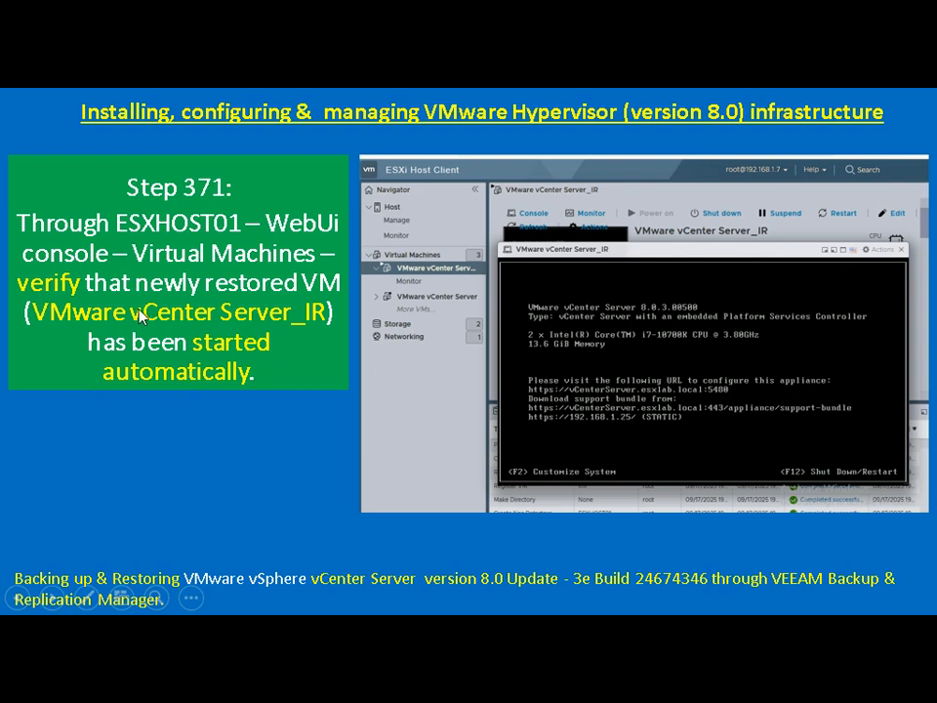
Step: Advance the slide show to Step 372, then return to the ESXi Host Client window
click(218, 401)
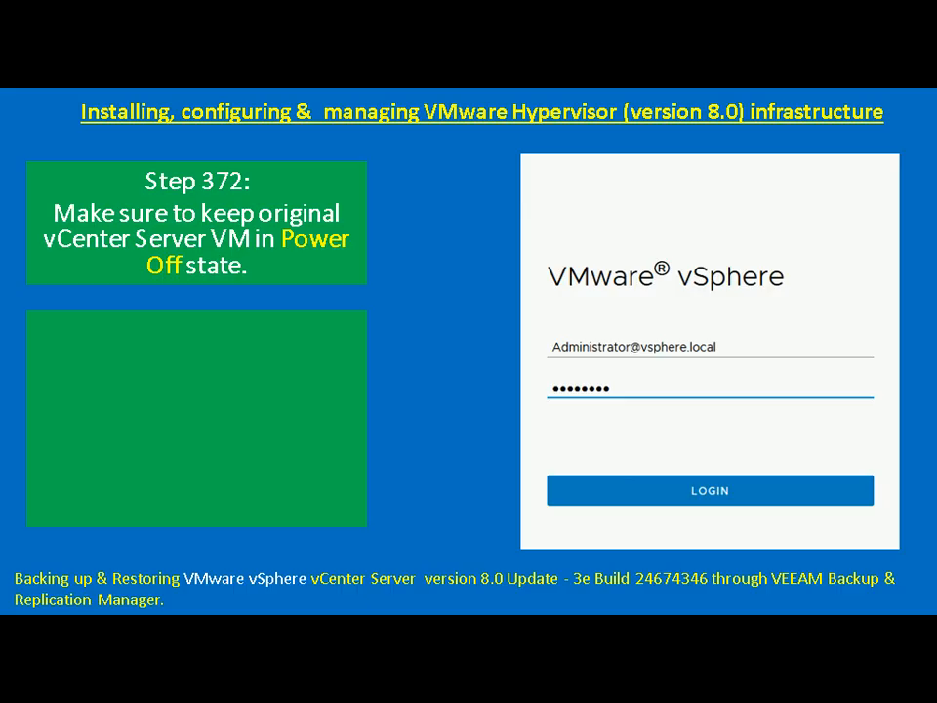
key(alt+Tab)
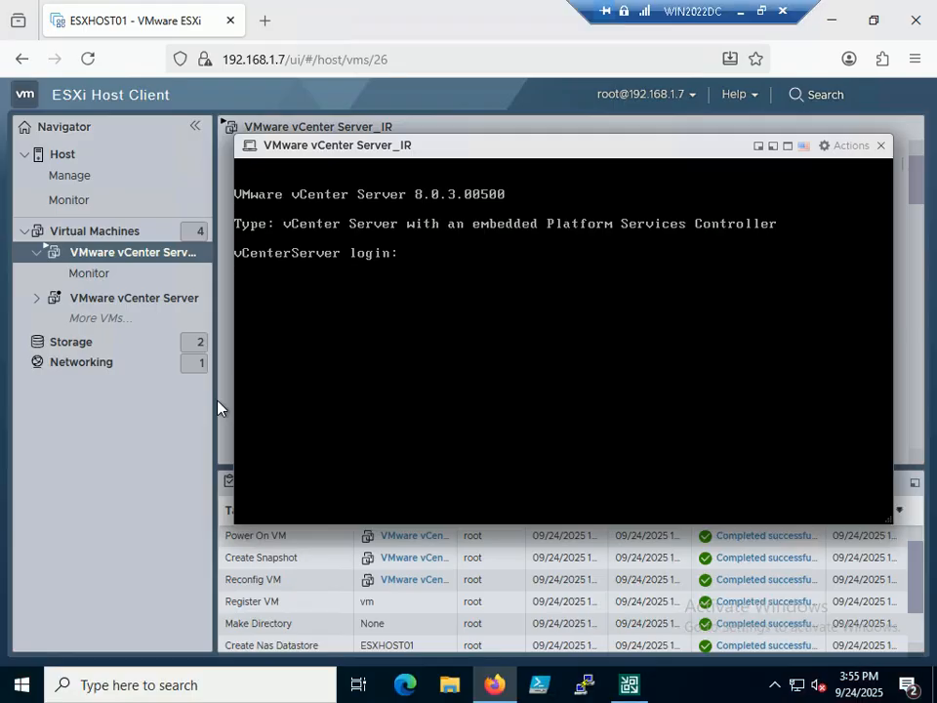
Step: Close the restored VM's console and view the original VMware vCenter Server VM's page
click(88, 275)
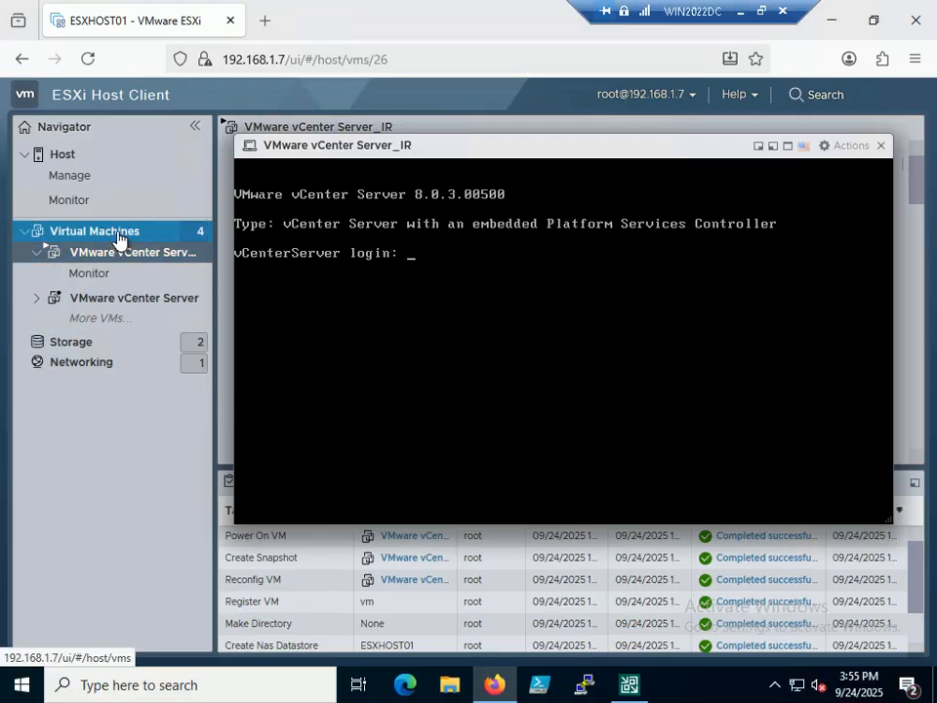
click(115, 234)
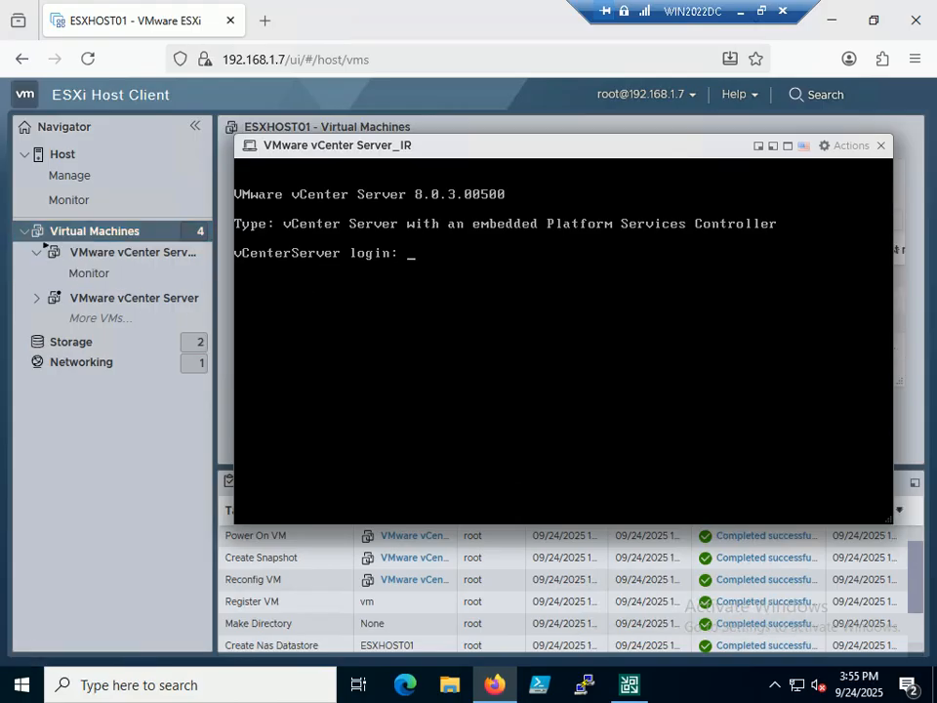
click(881, 146)
click(388, 276)
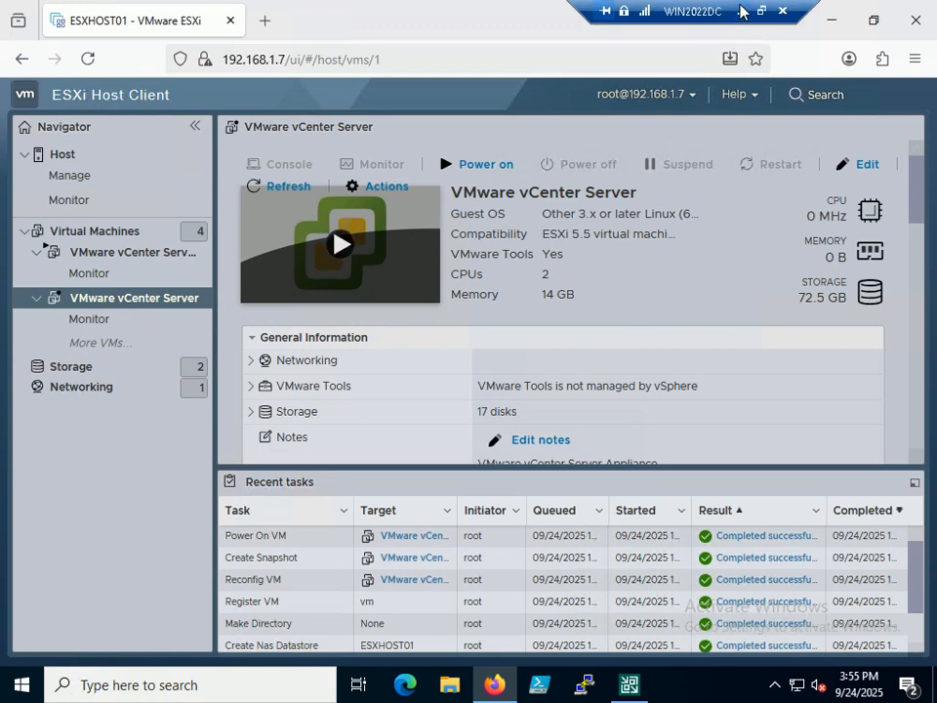
Step: View the vCenter Server_IR console showing 8.0.3.00500 on 192.168.1.25, then close it
click(111, 308)
click(119, 254)
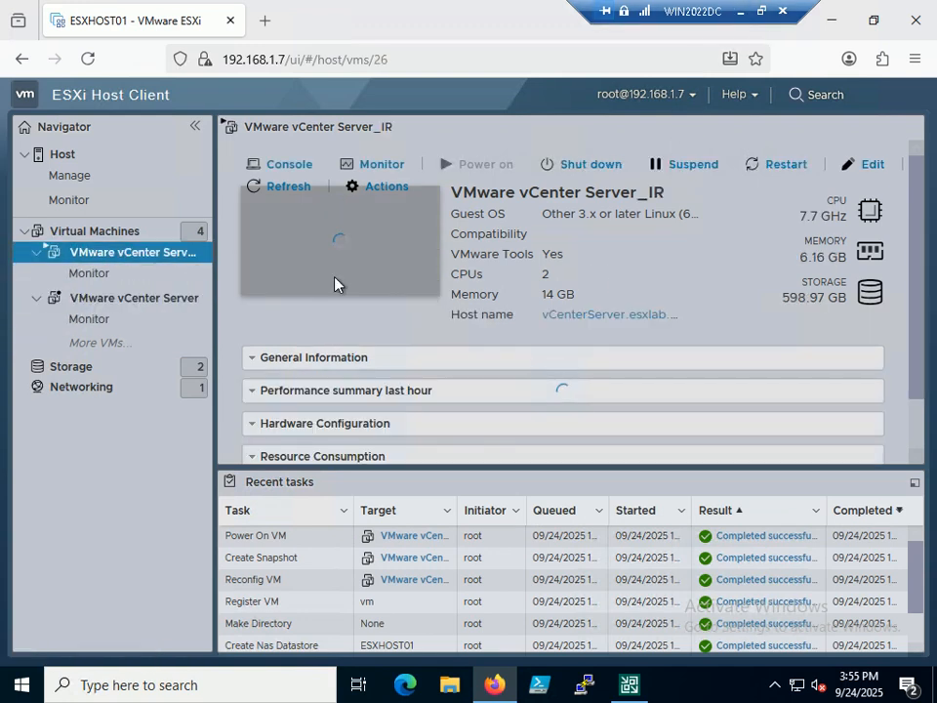
click(389, 253)
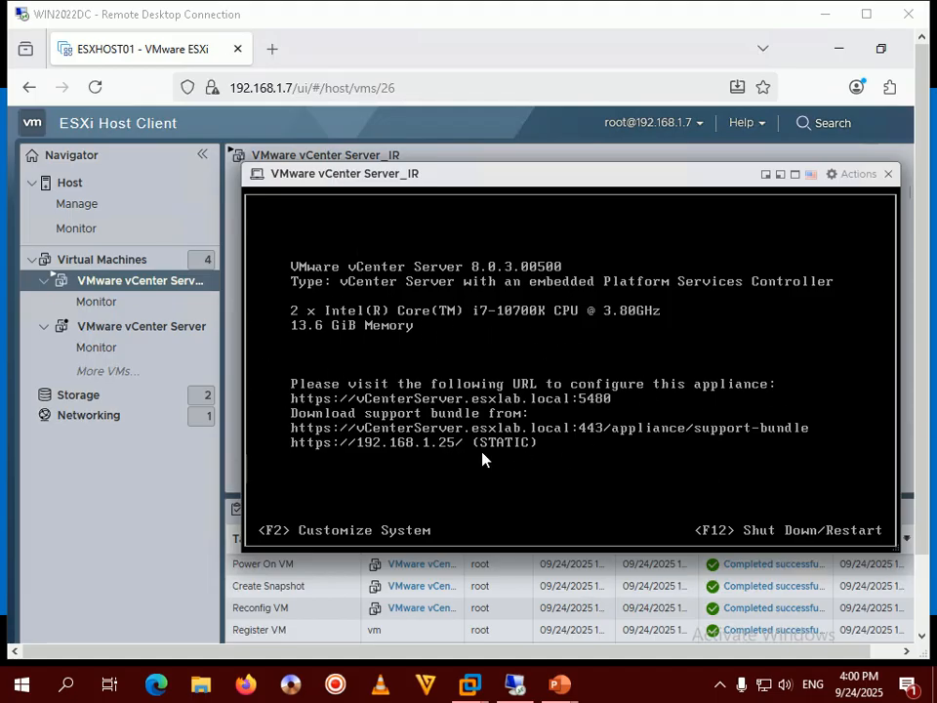
double_click(580, 22)
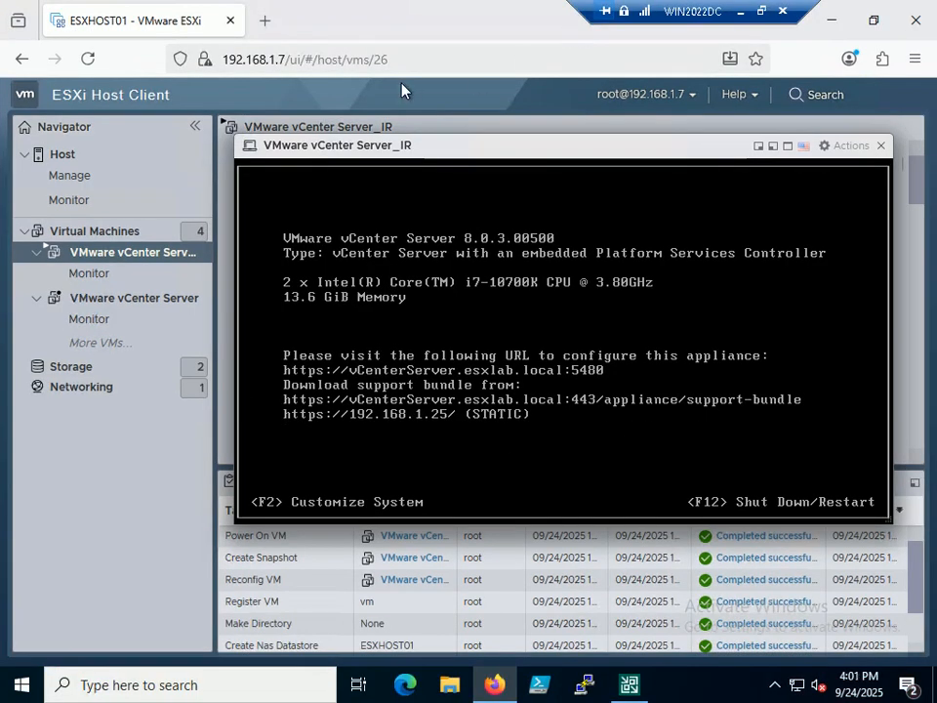
click(881, 148)
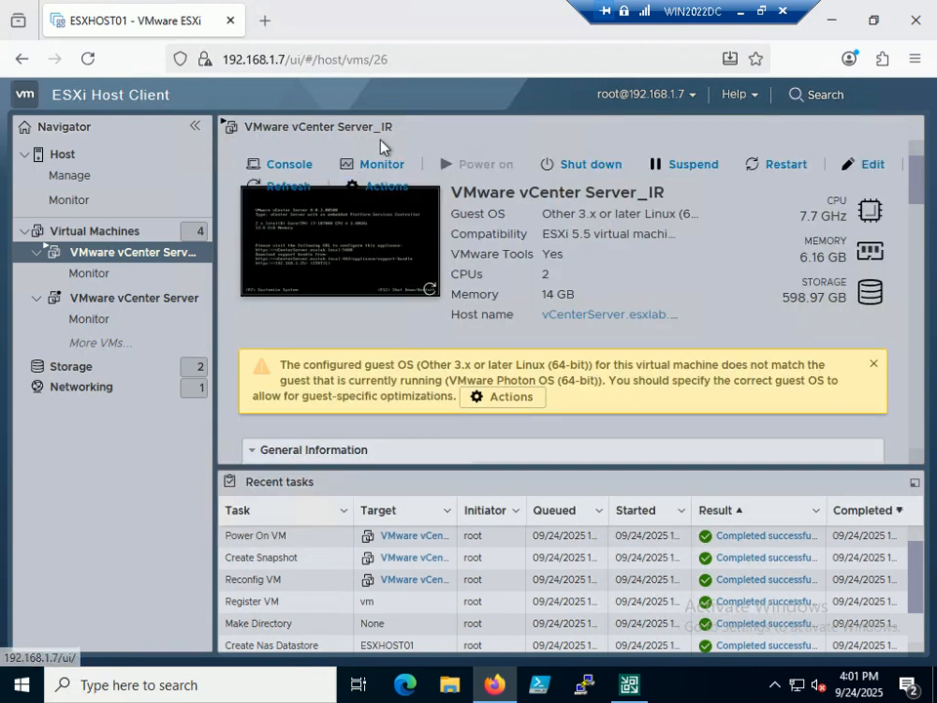
Step: Open the saved vCenter bookmark in a new tab and launch the vSphere Client login
click(265, 21)
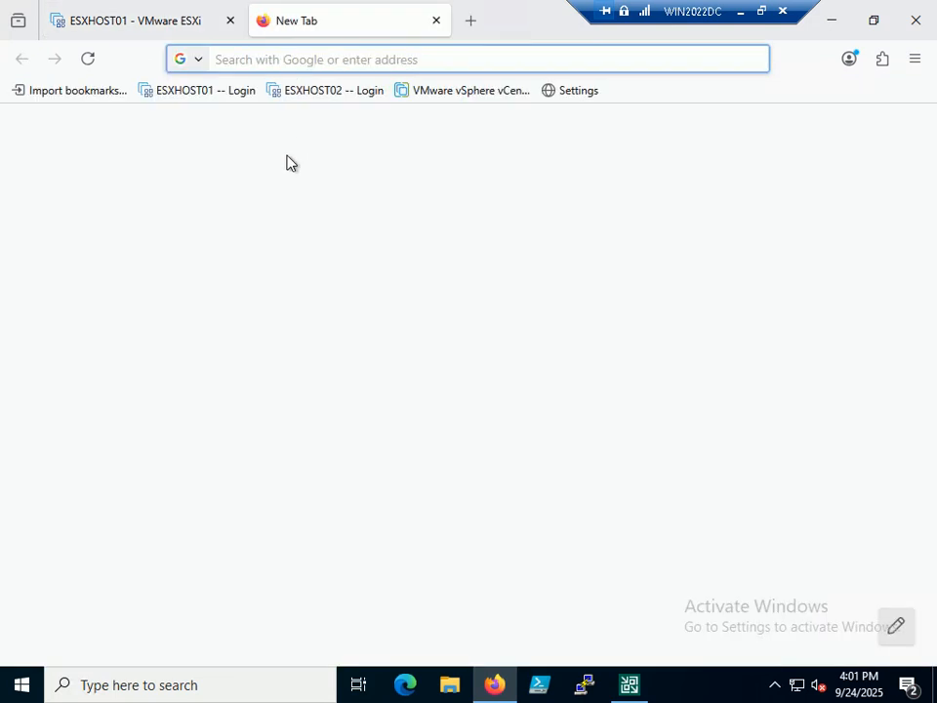
click(498, 92)
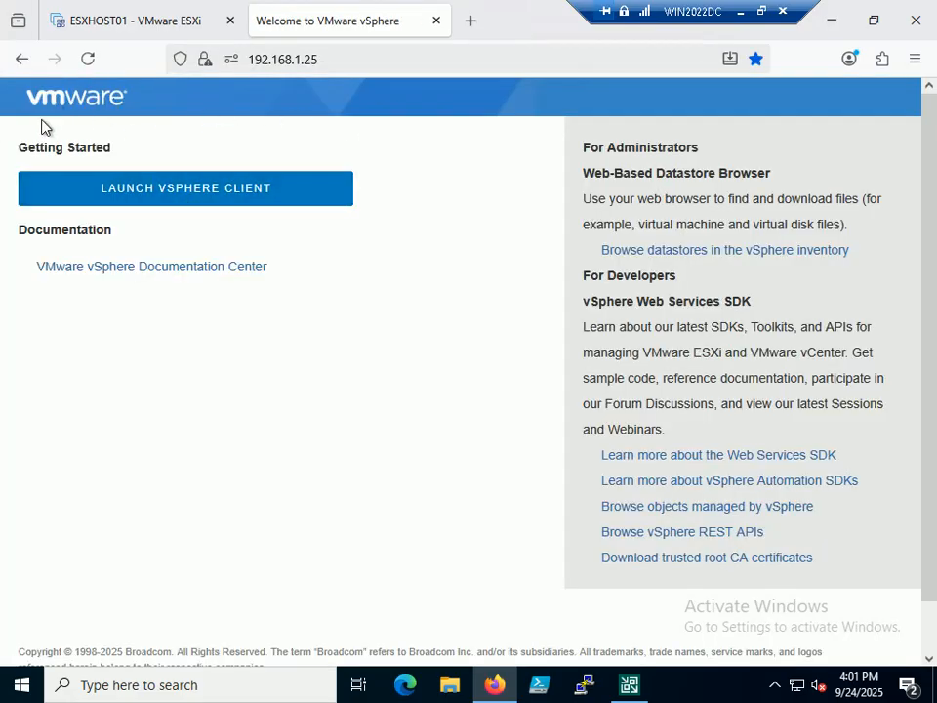
click(161, 189)
Step: Sign in with the SSO administrator username and the account password
click(178, 333)
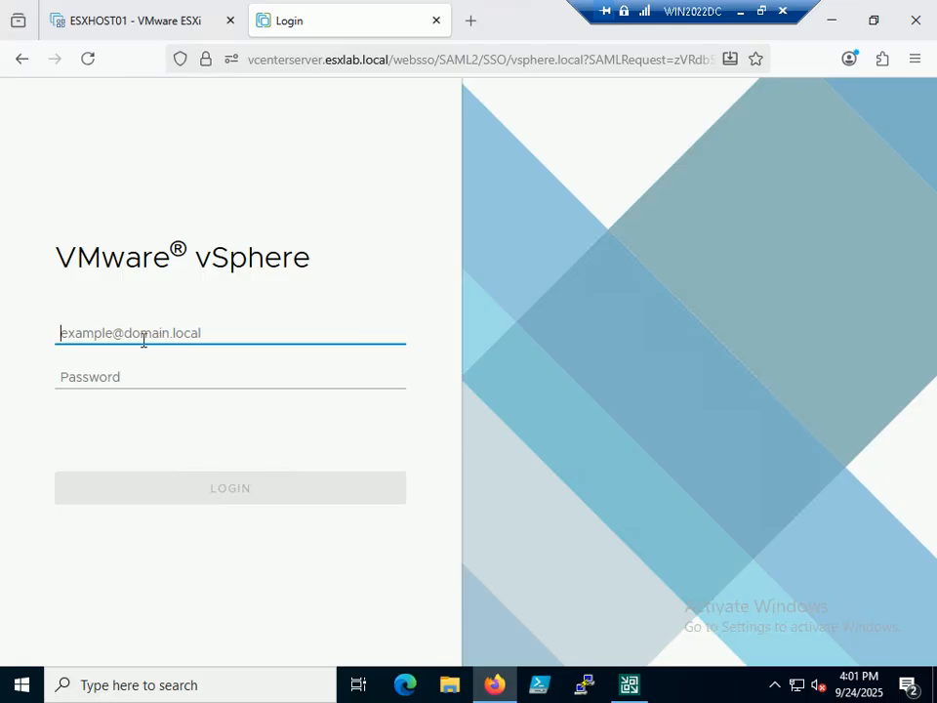
text(Admini)
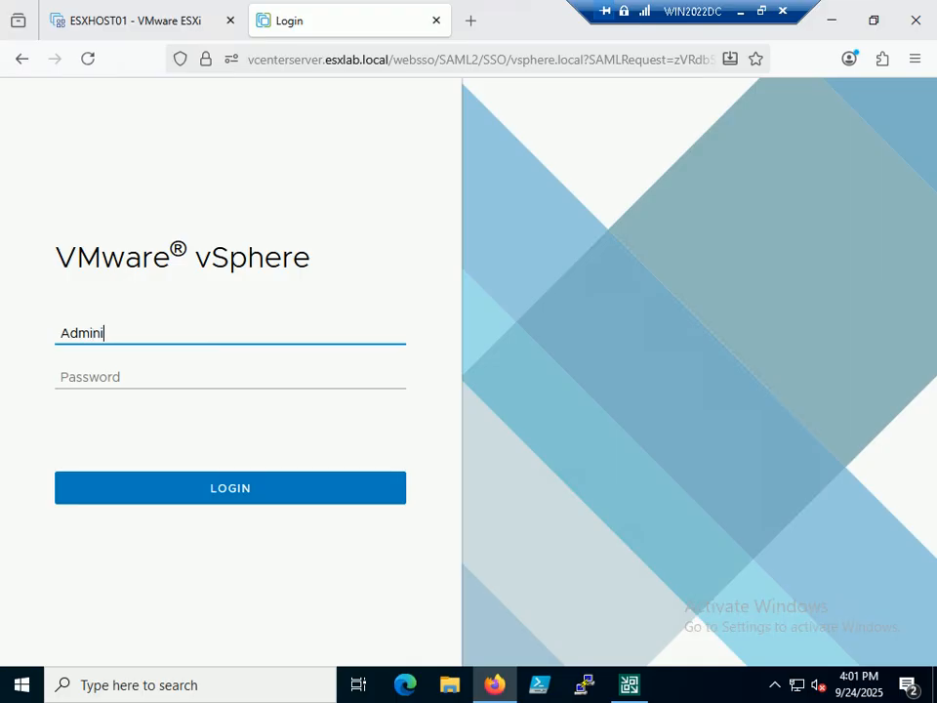
text(strator@vsphere.local)
key(Tab)
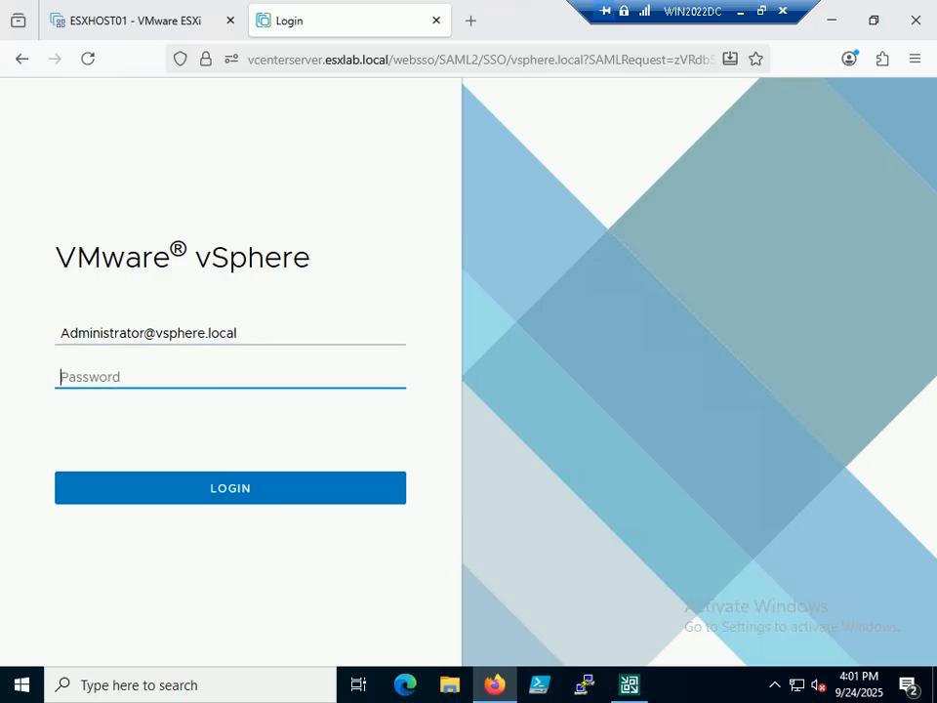
text(VMware1!)
key(Return)
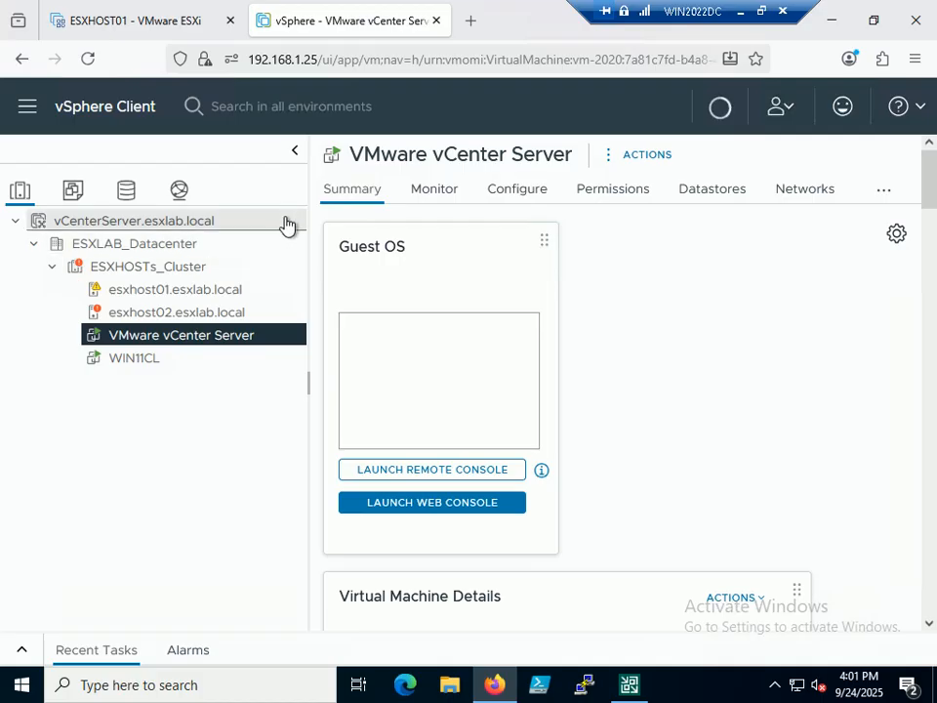
Step: Open WIN11CL under esxhost01 and confirm from its Power options that it is already on
click(132, 291)
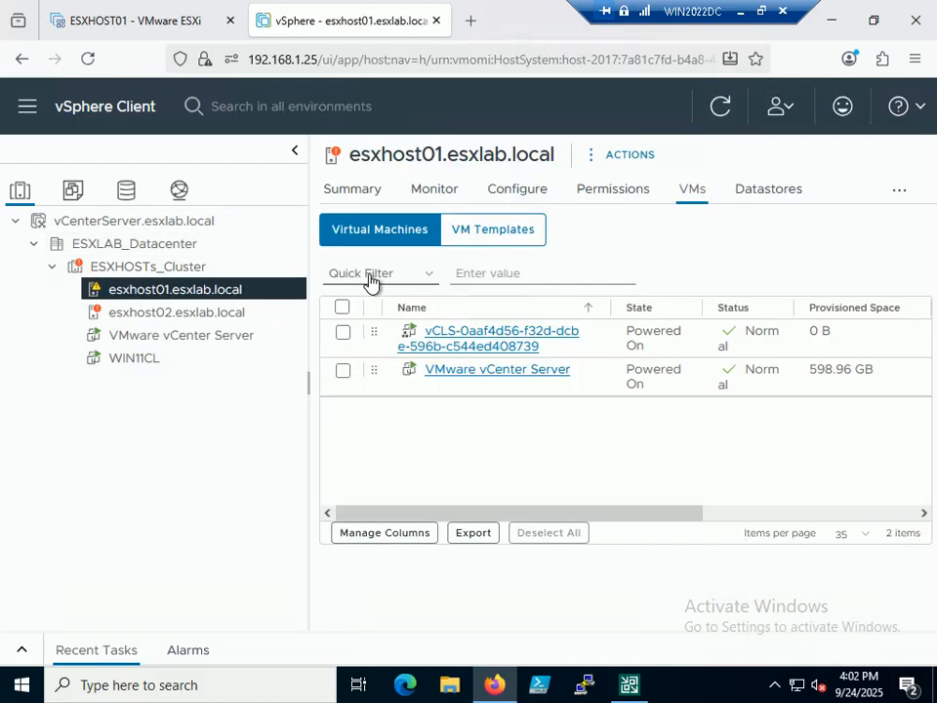
click(125, 360)
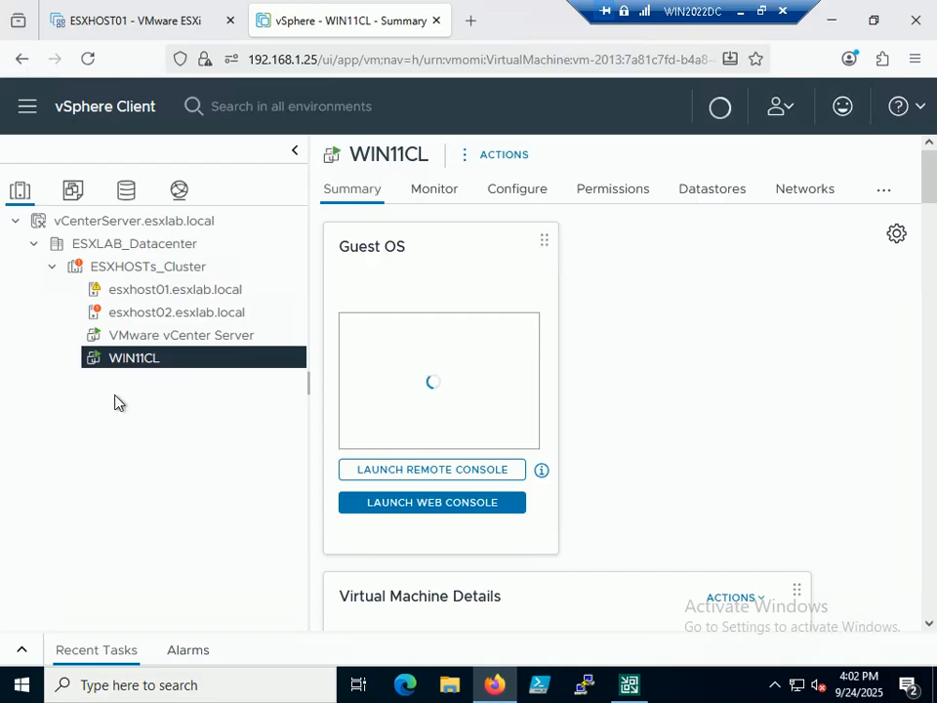
right_click(170, 360)
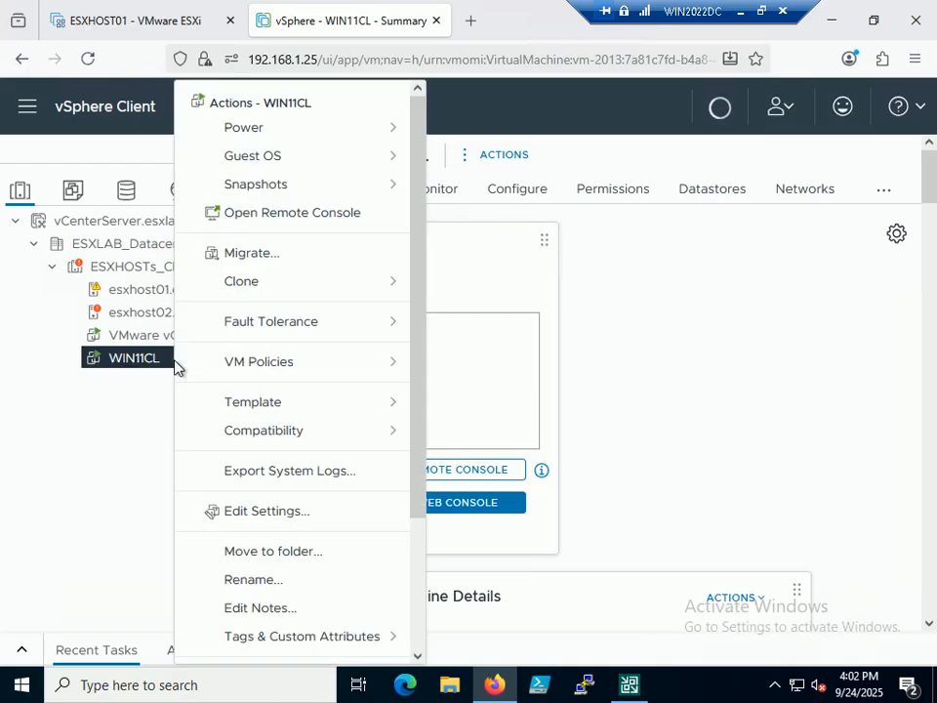
click(281, 130)
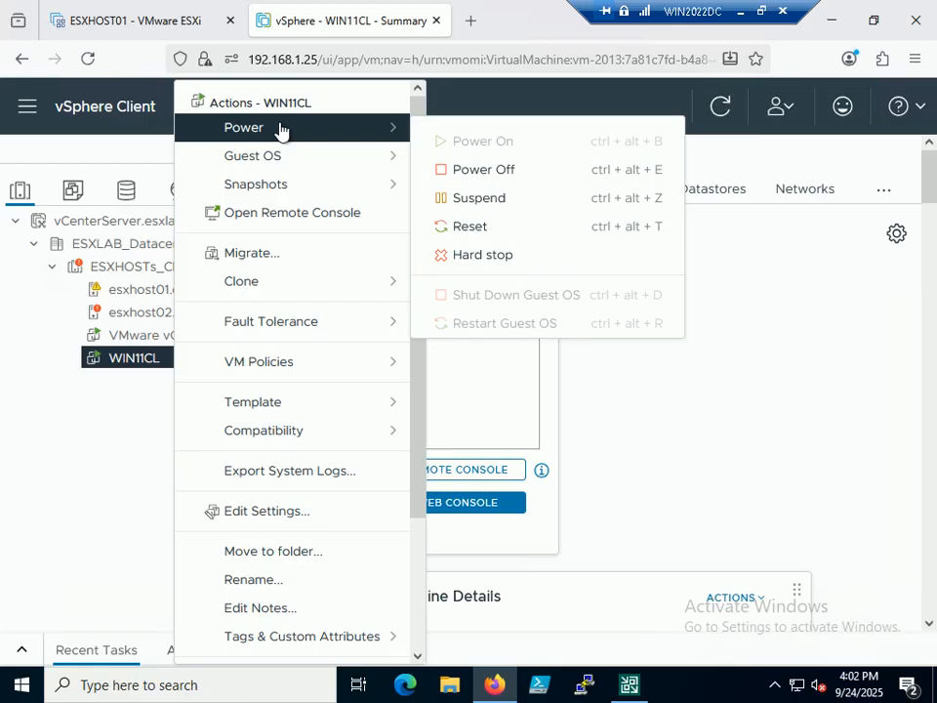
click(673, 451)
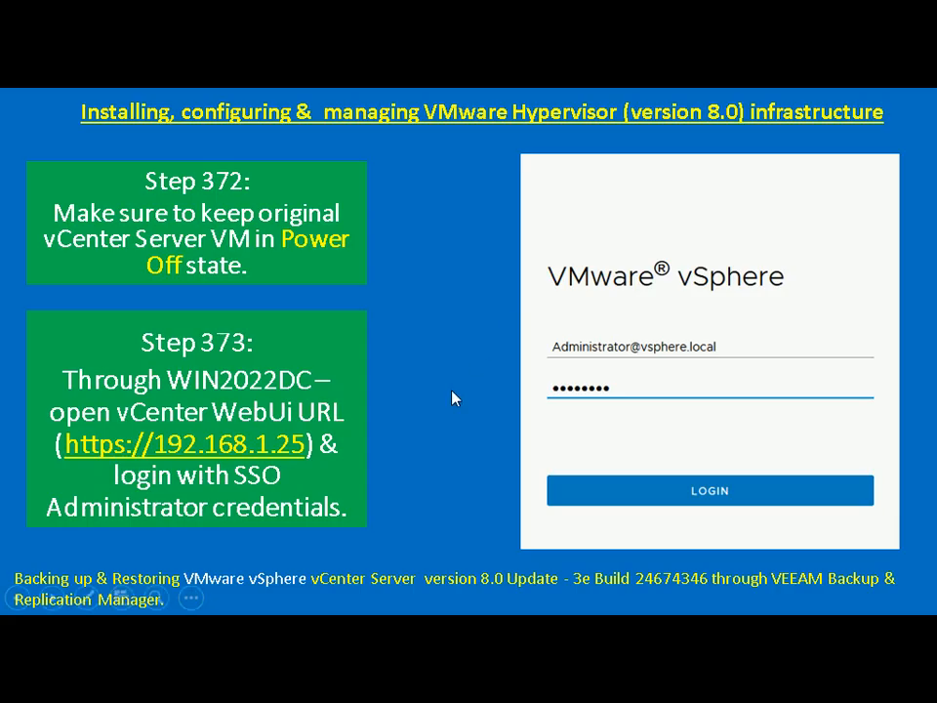
Step: Advance the slide show past Steps 372 and 373
click(456, 395)
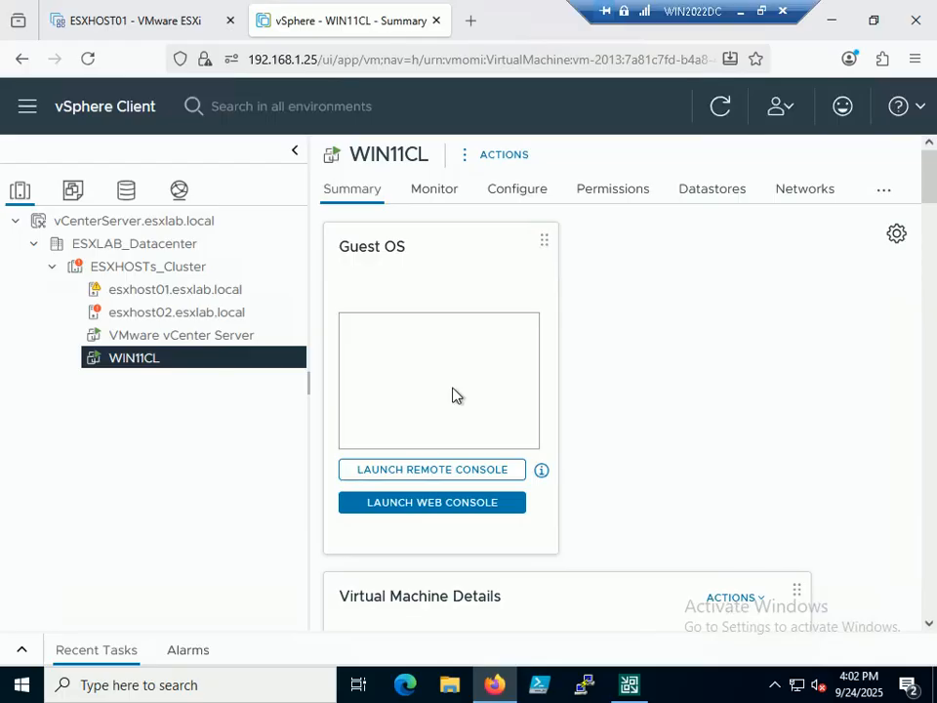
Step: Review vCenterServer.esxlab.local's issues and alarms, then take the remote desktop out of full screen
click(142, 223)
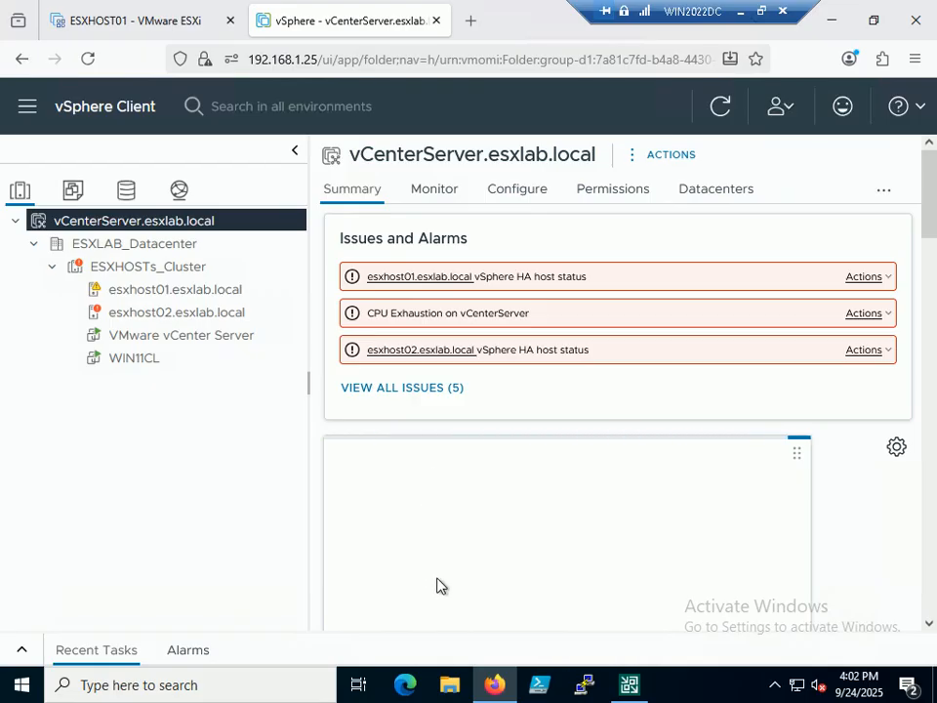
click(762, 12)
click(749, 691)
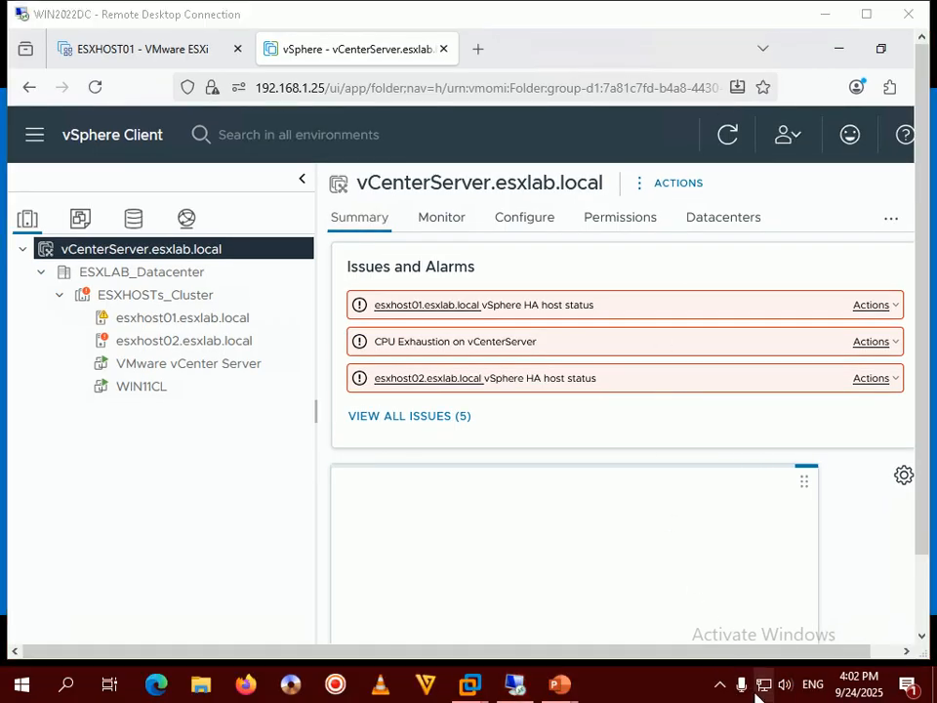
click(722, 686)
click(667, 693)
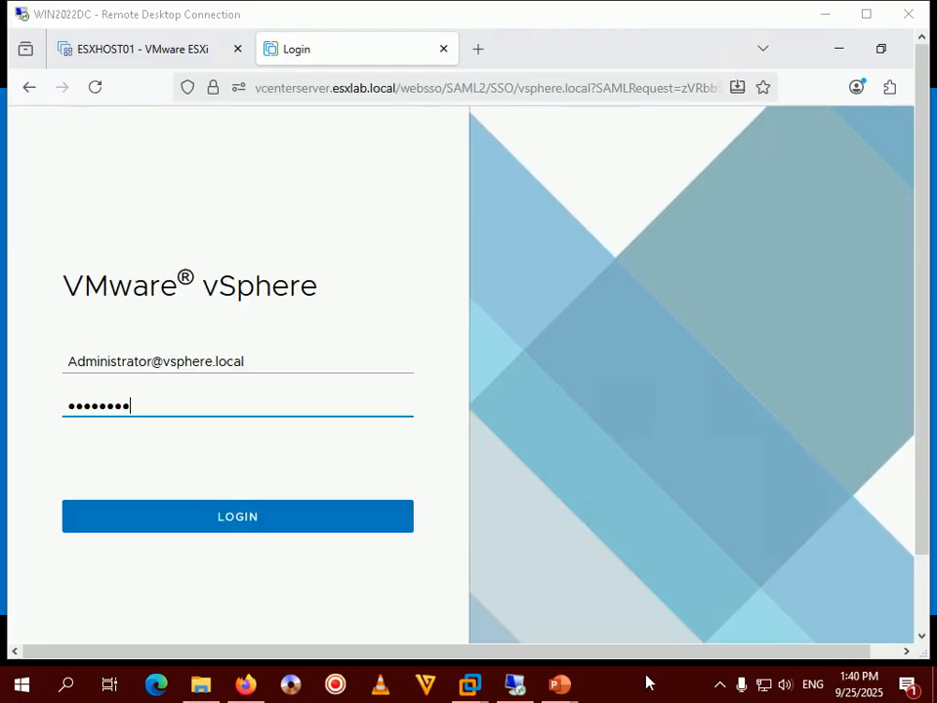
Step: Sign in to vCenter, check esxhost01's VM list, then switch to the ESXi Host Client tab
click(244, 435)
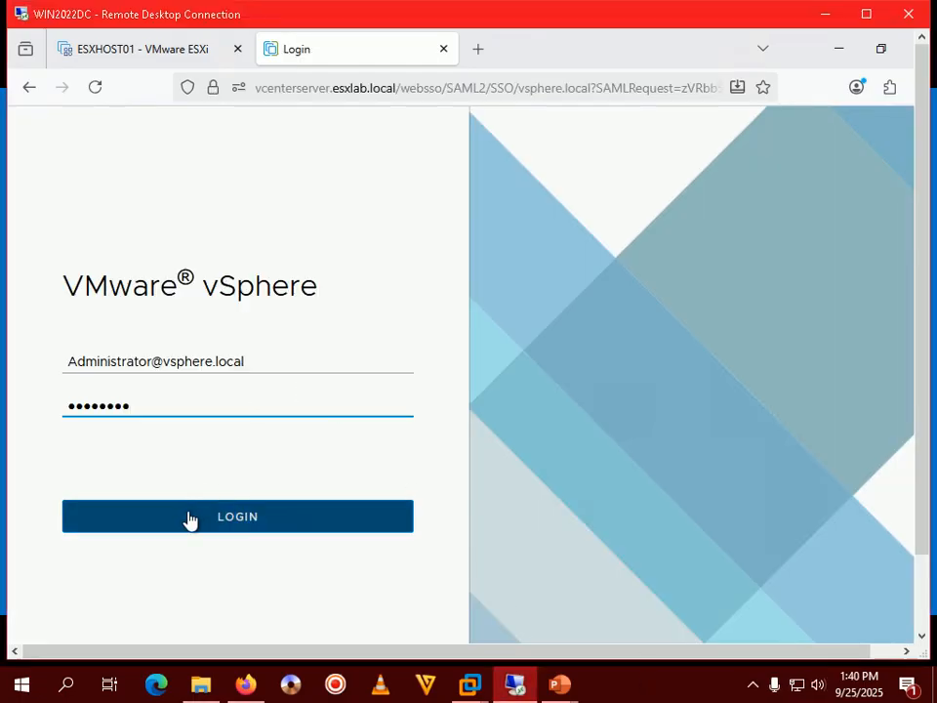
click(191, 521)
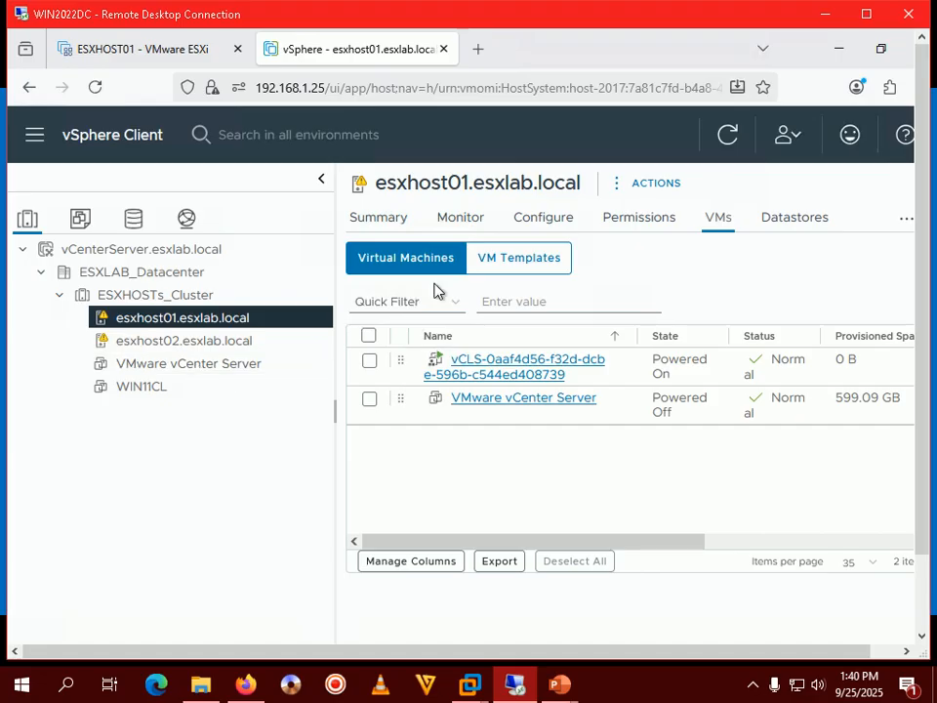
click(153, 59)
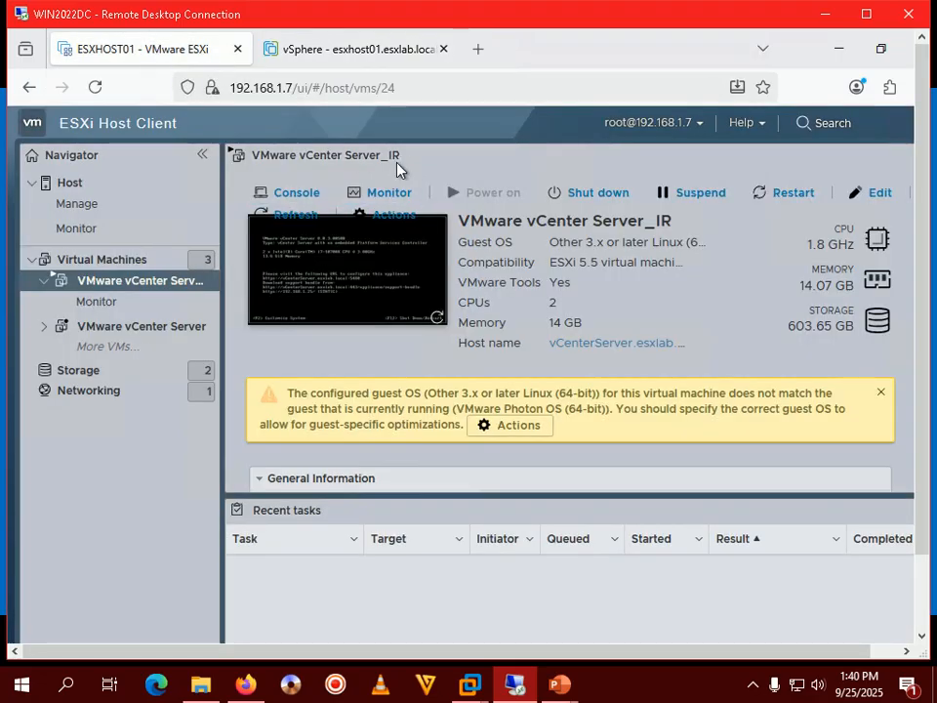
Step: Confirm the original vCenter Server VM is powered off at 0 MHz, then return to vSphere Client
click(144, 330)
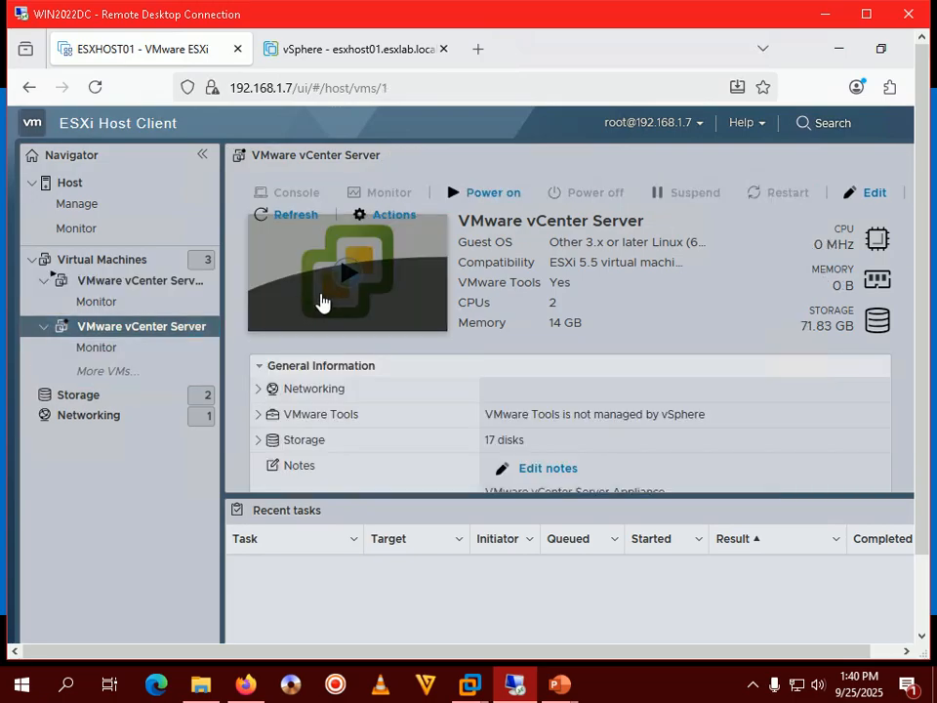
click(142, 282)
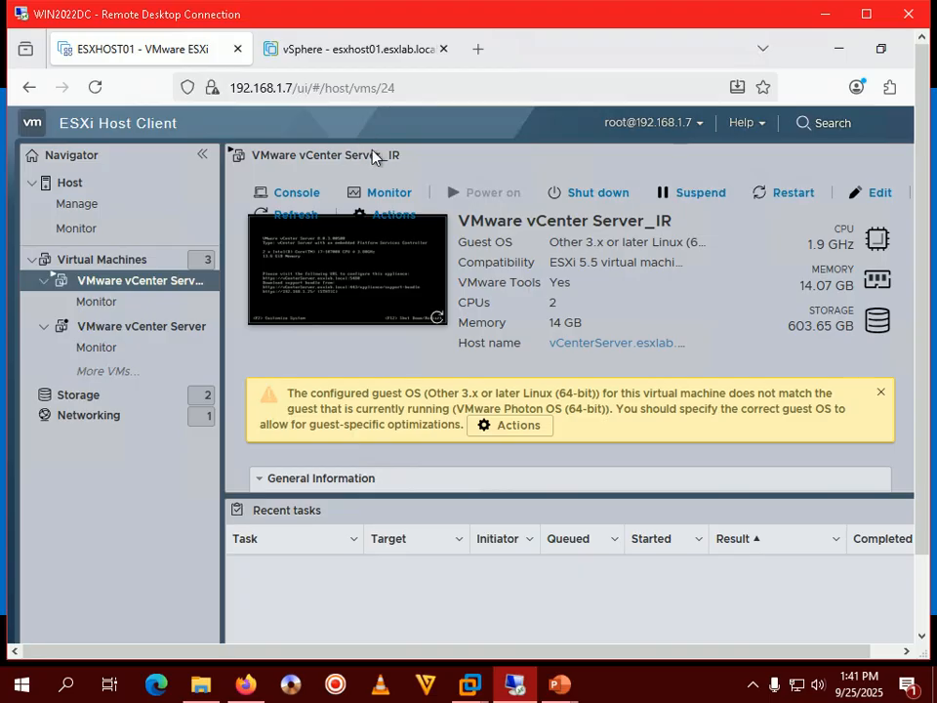
click(352, 51)
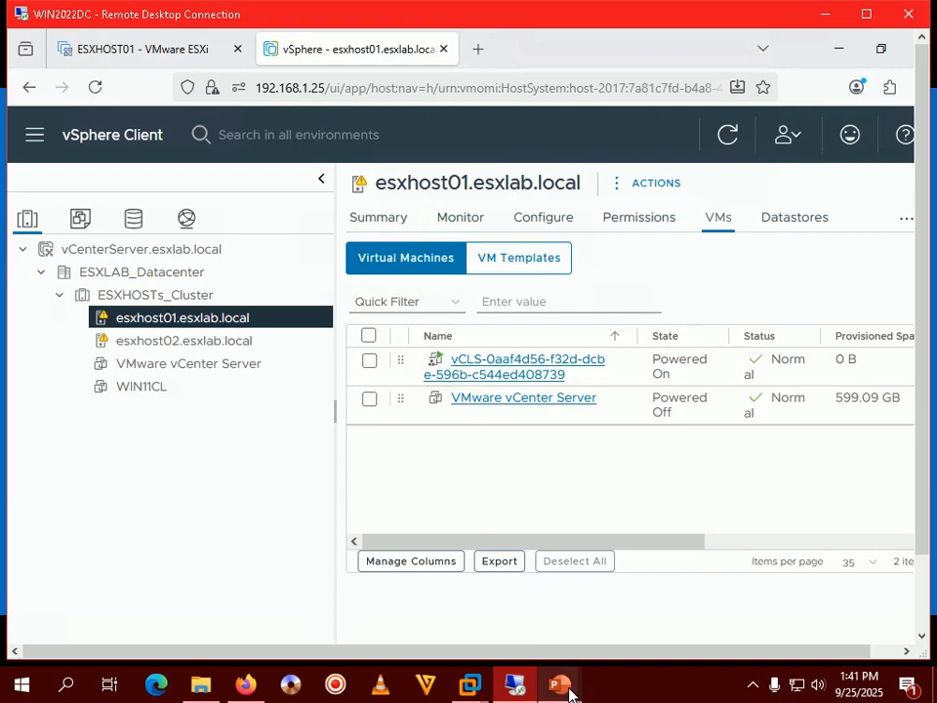
Step: Bring the slide show back to the front and advance to the Step 374 slide
mouse_move(560, 686)
click(657, 611)
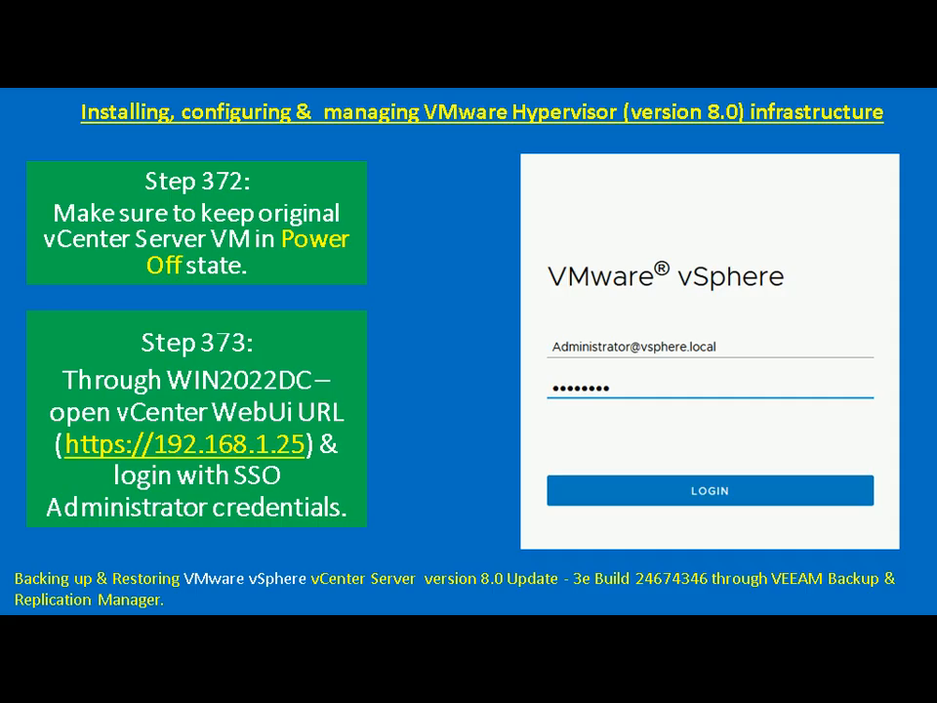
key(Right)
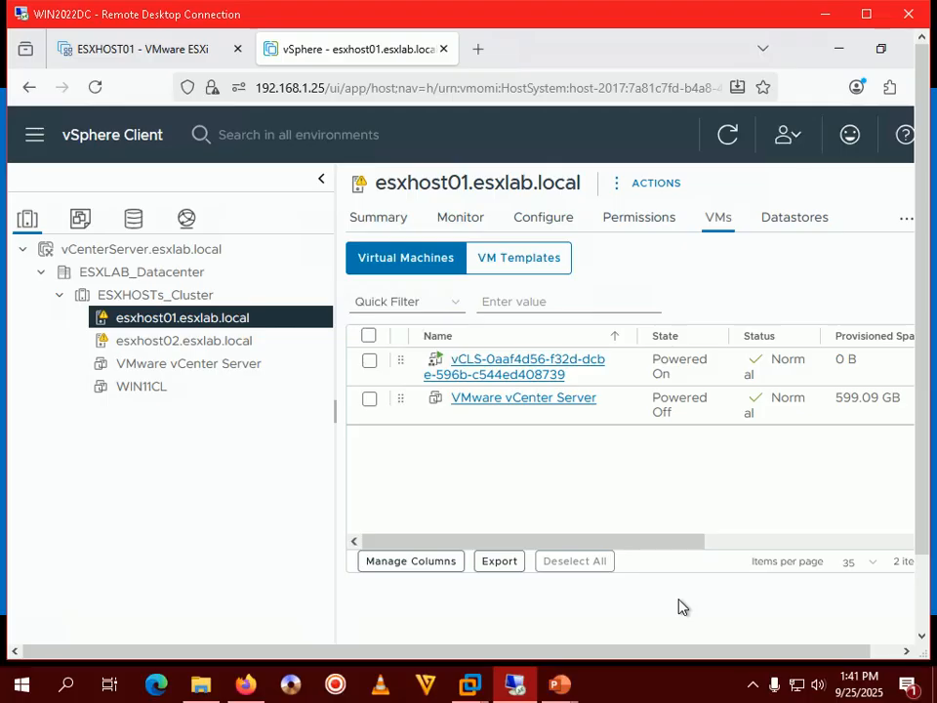
Step: Return the remote session to full screen and view the ESXLAB_Datacenter summary with 2 hosts and 4 VMs
double_click(658, 21)
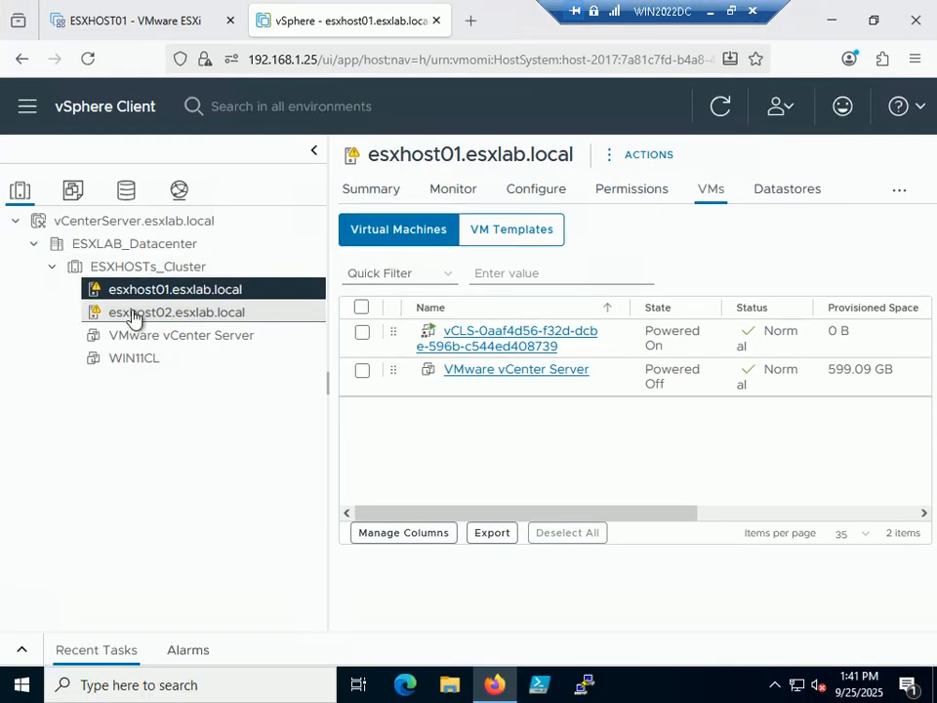
click(160, 248)
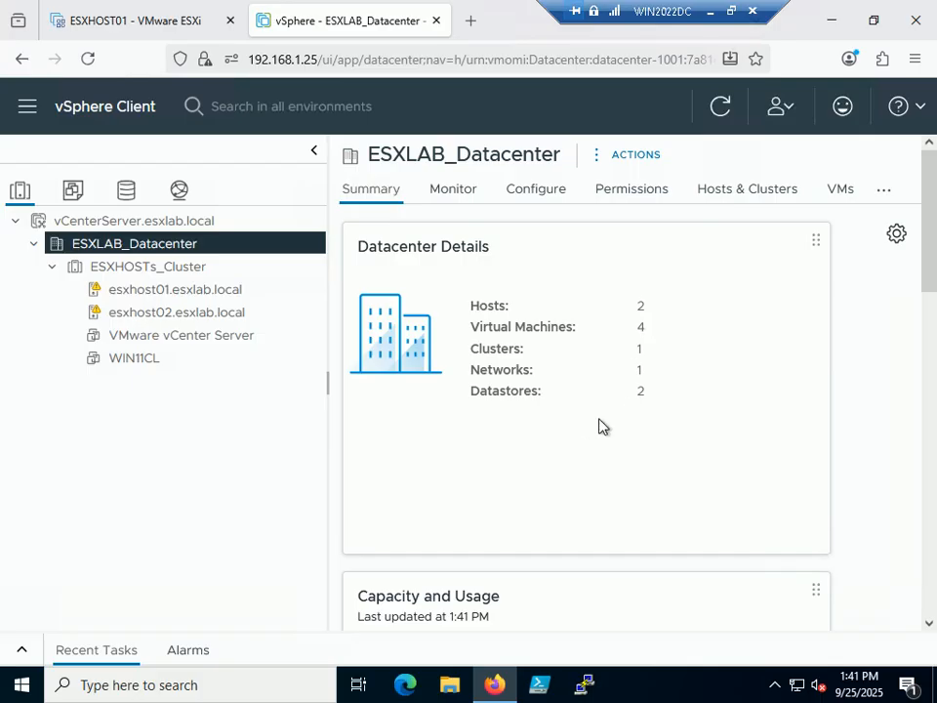
Step: Check the vCenter and WIN11CL (Powered Off) summaries, then bring back the Step 374 slide show
click(135, 221)
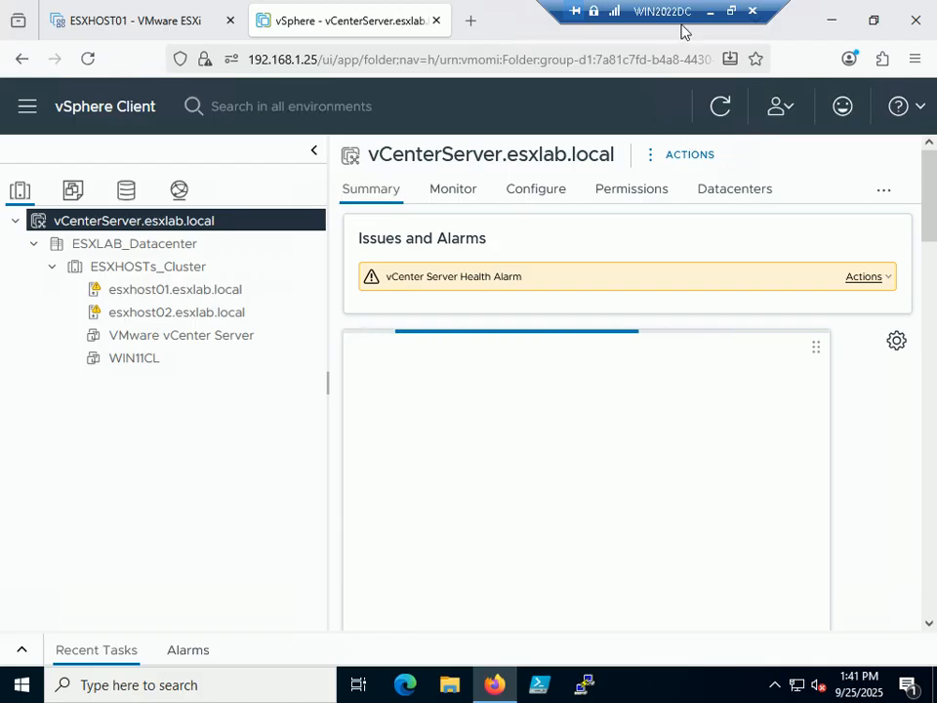
click(731, 12)
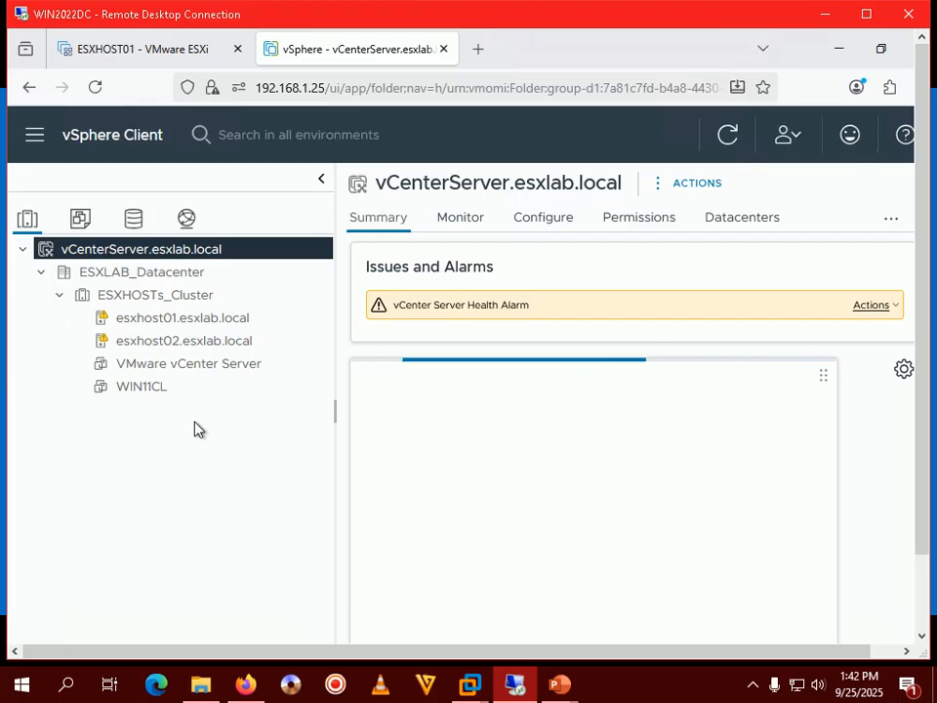
click(132, 391)
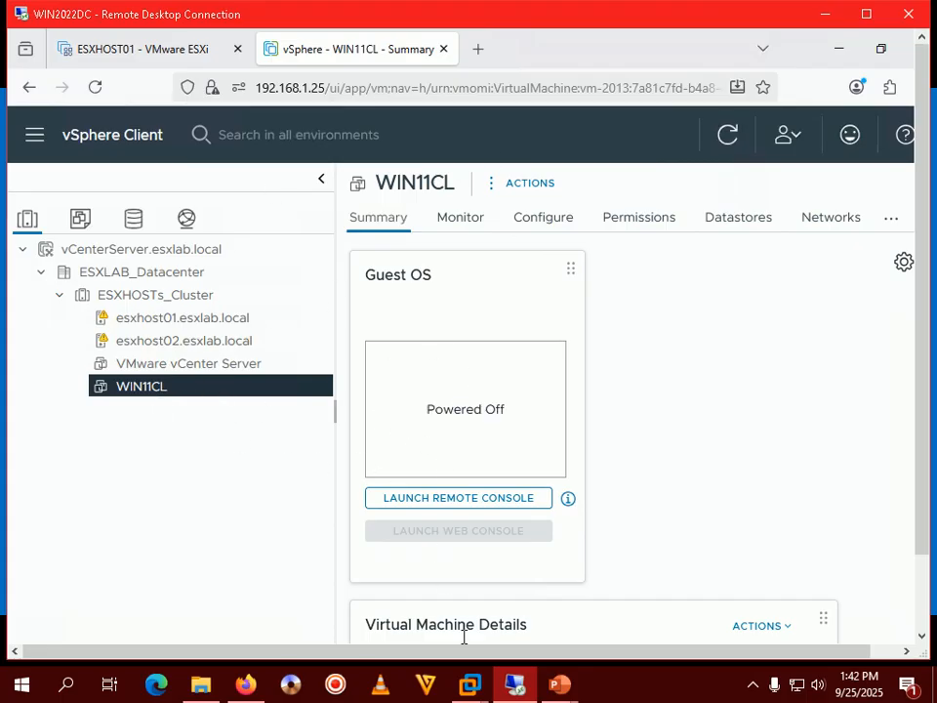
mouse_move(560, 683)
click(604, 609)
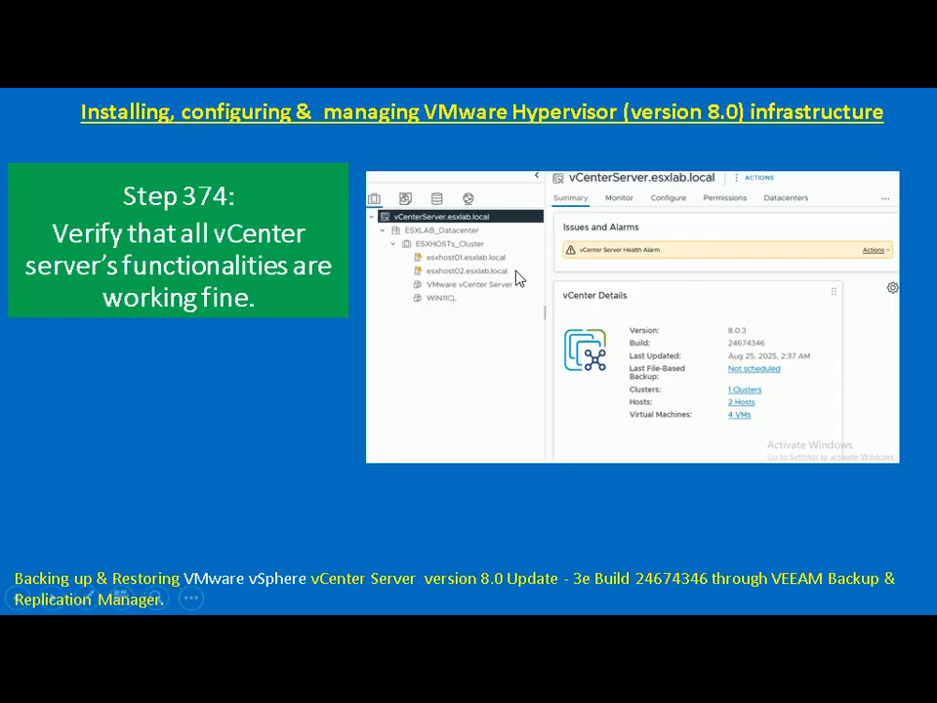
Step: Advance the presentation to Step 375 on starting WIN11CL via the vCenter WebUI
click(517, 278)
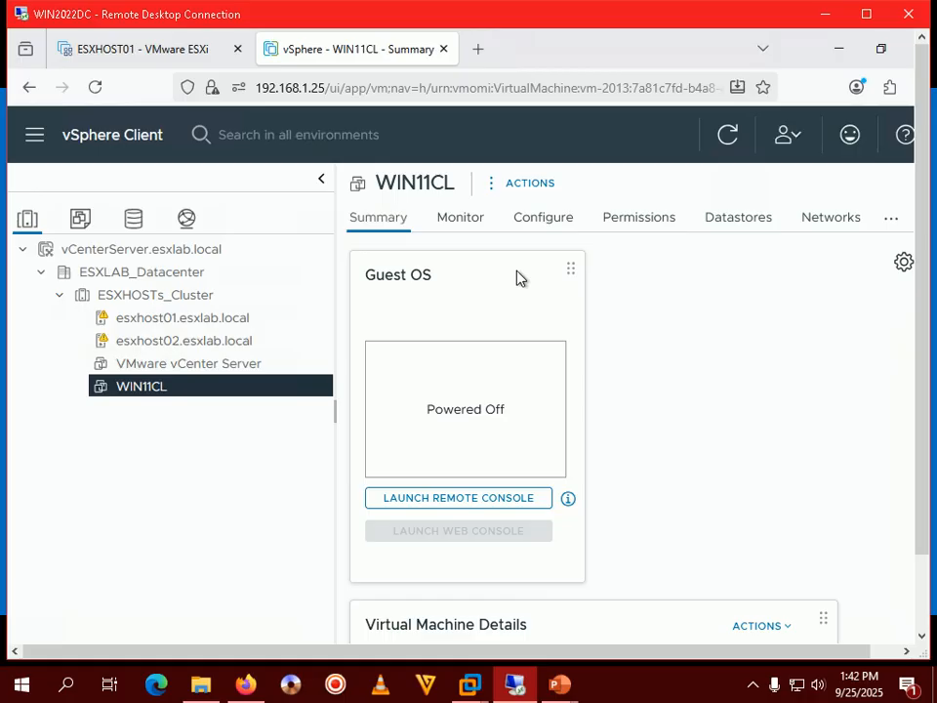
Step: Power on WIN11CL from its Power menu, then bring up the PowerPoint windows
right_click(135, 387)
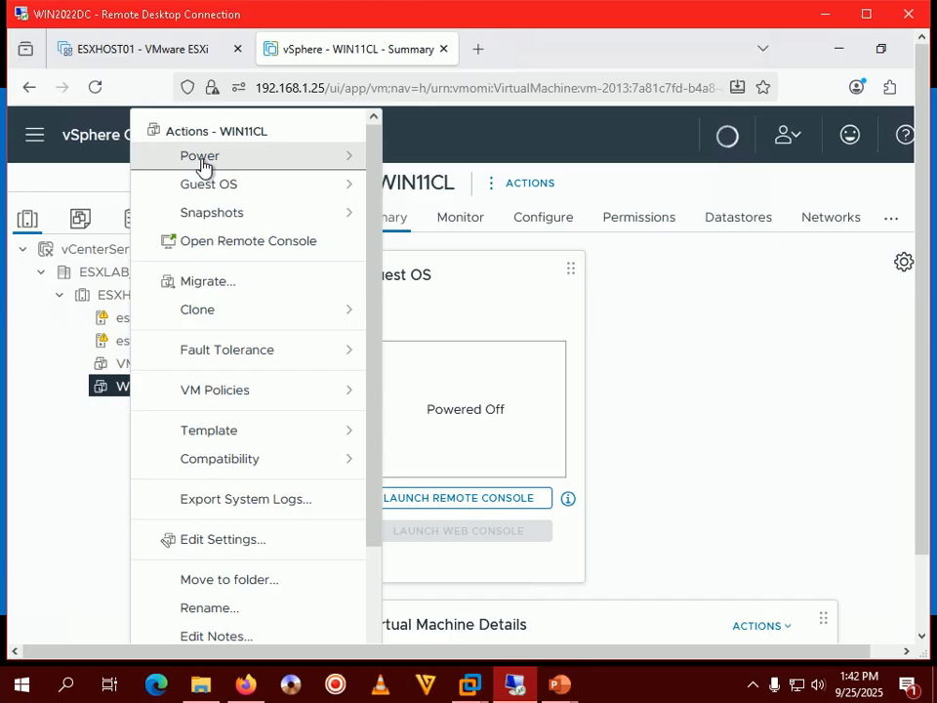
mouse_move(202, 166)
click(429, 169)
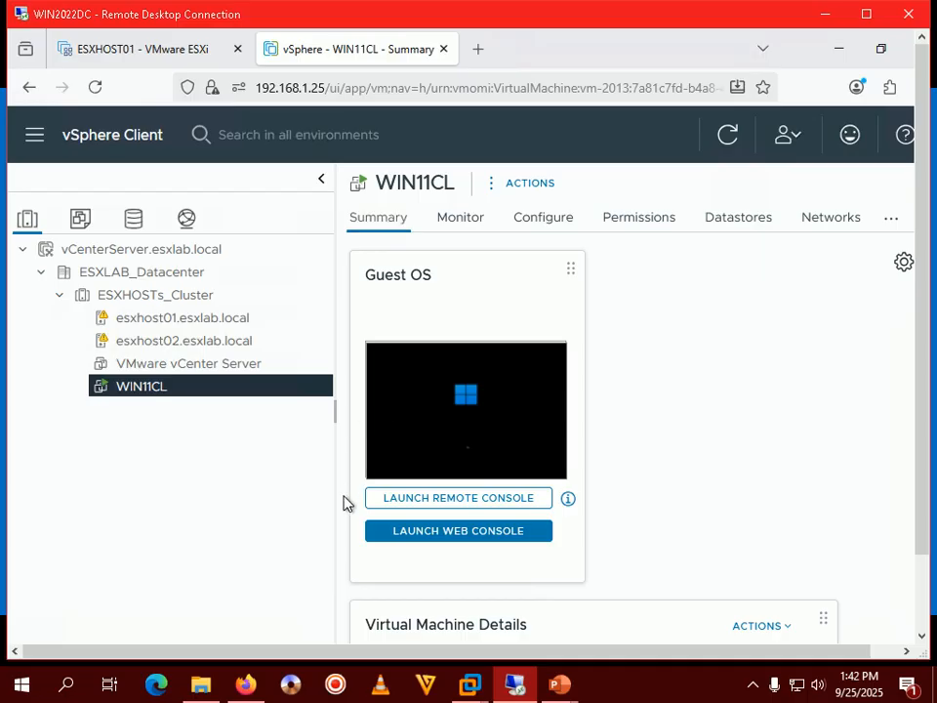
mouse_move(561, 687)
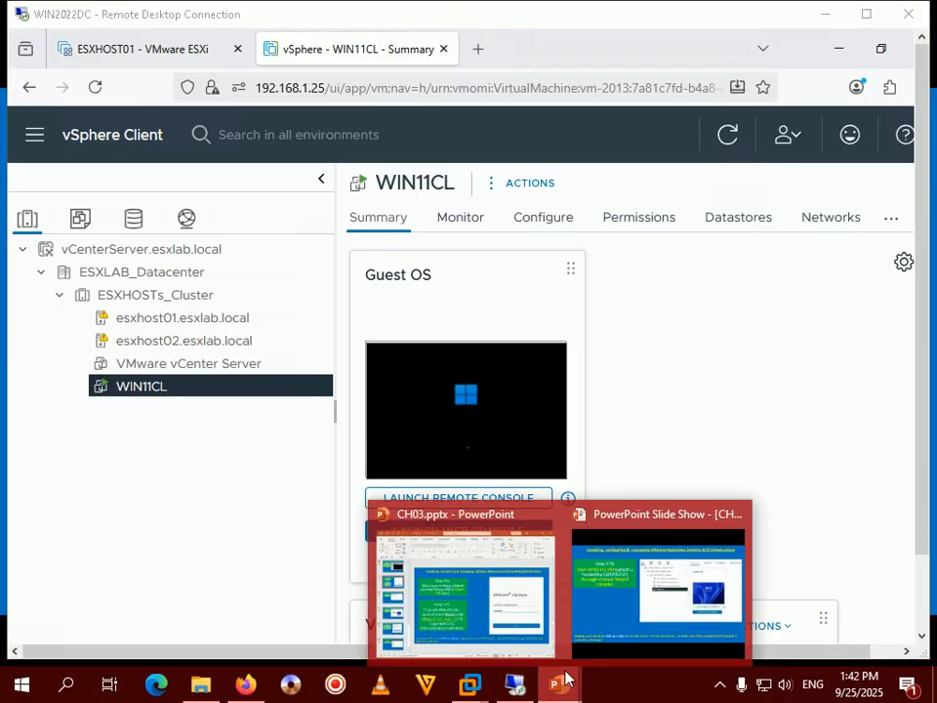
click(657, 596)
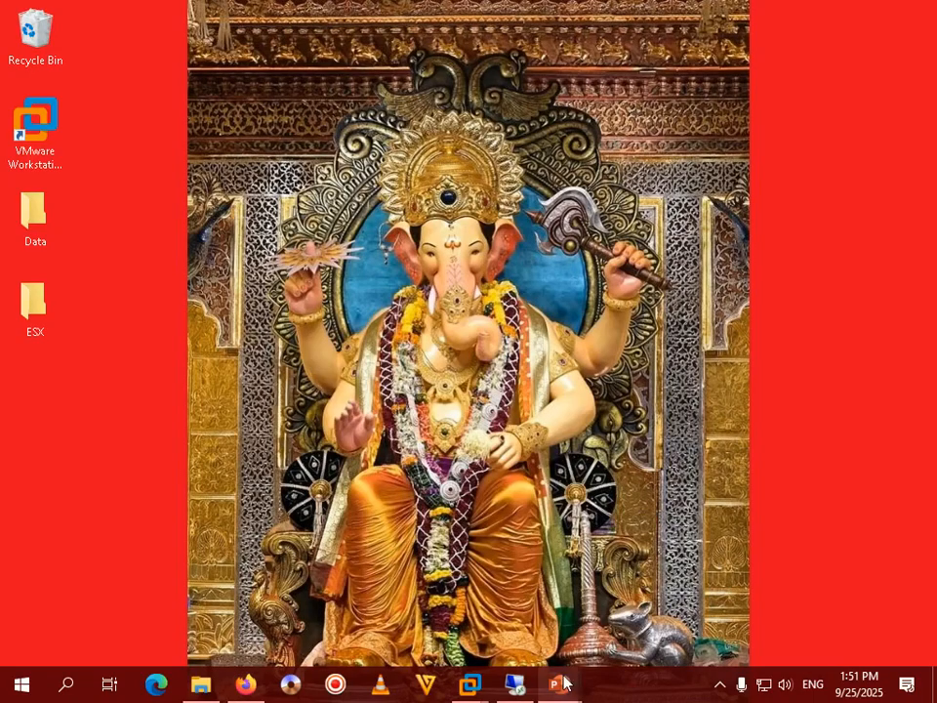
Step: Advance the slide show to Step 376 on opening VAMI, then switch back to Remote Desktop
mouse_move(574, 671)
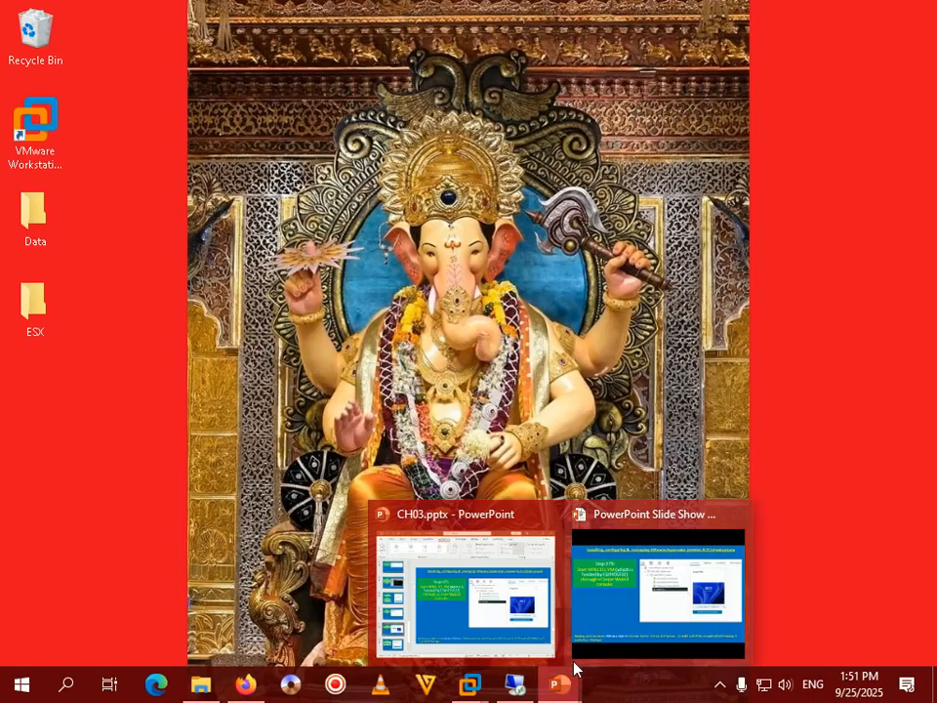
click(586, 640)
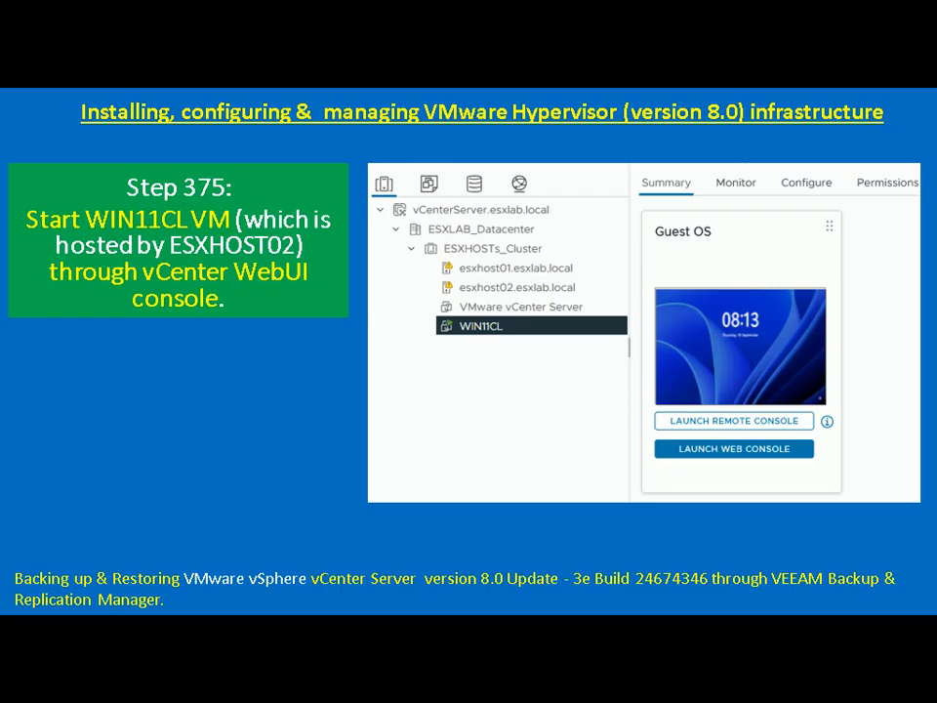
key(Right)
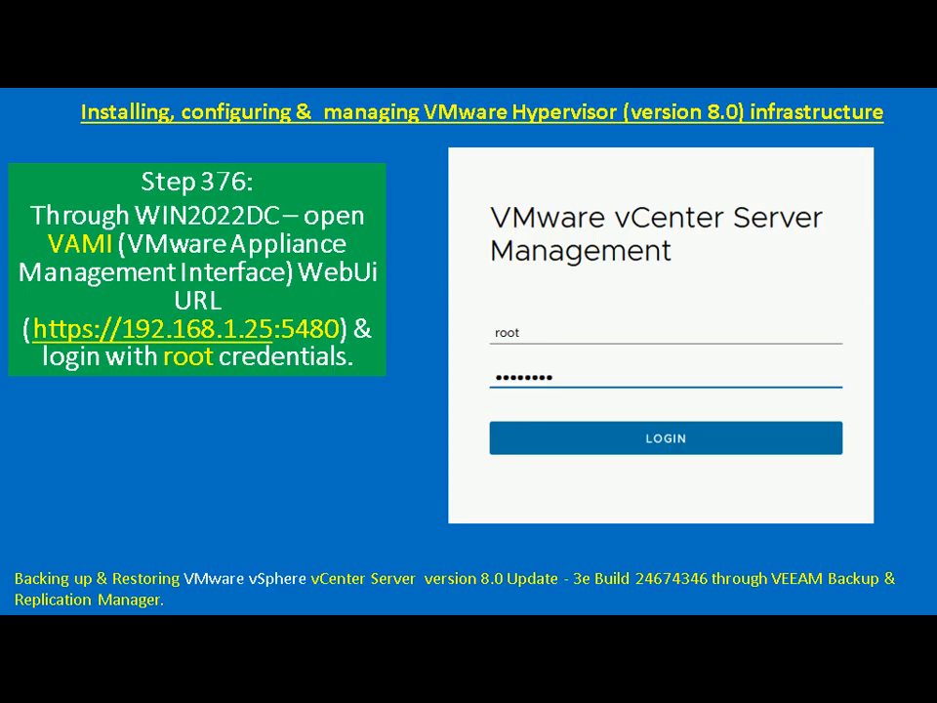
key(alt+Tab)
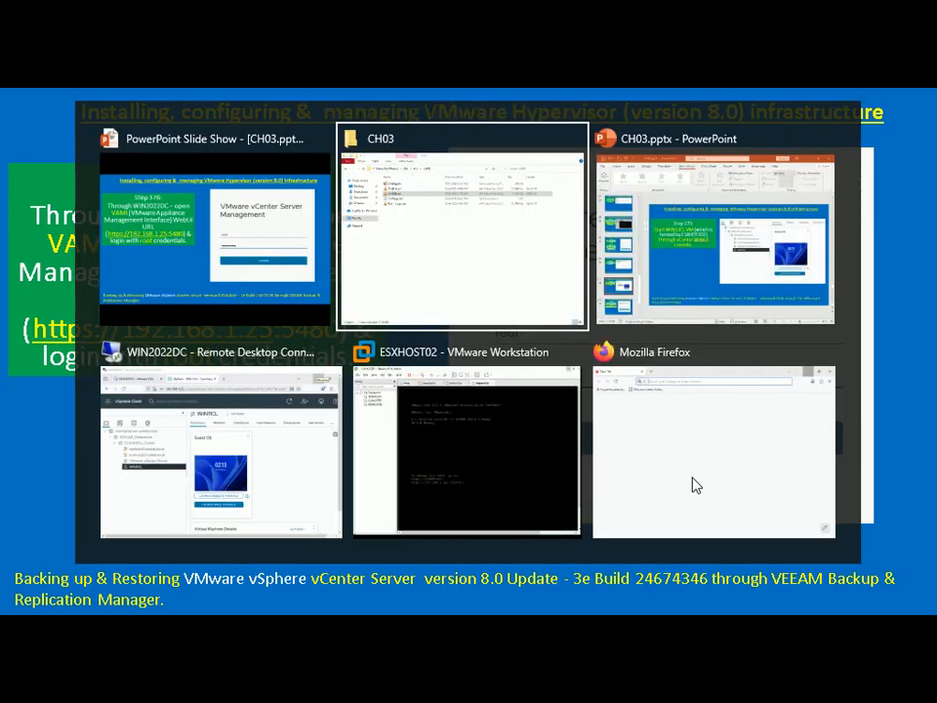
key(alt+Tab)
key(alt+Tab)
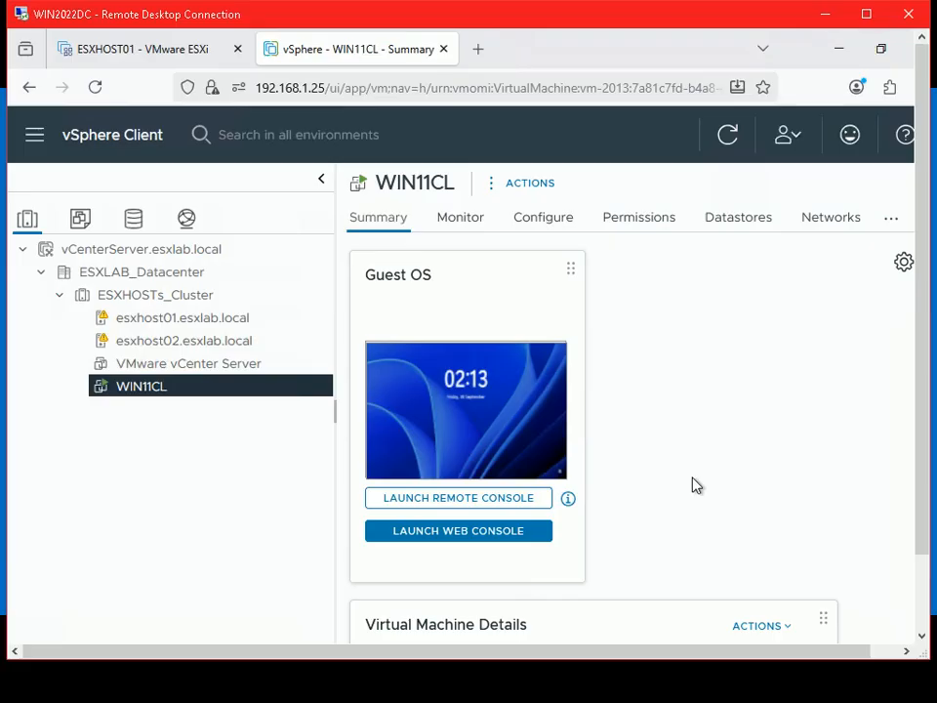
double_click(769, 24)
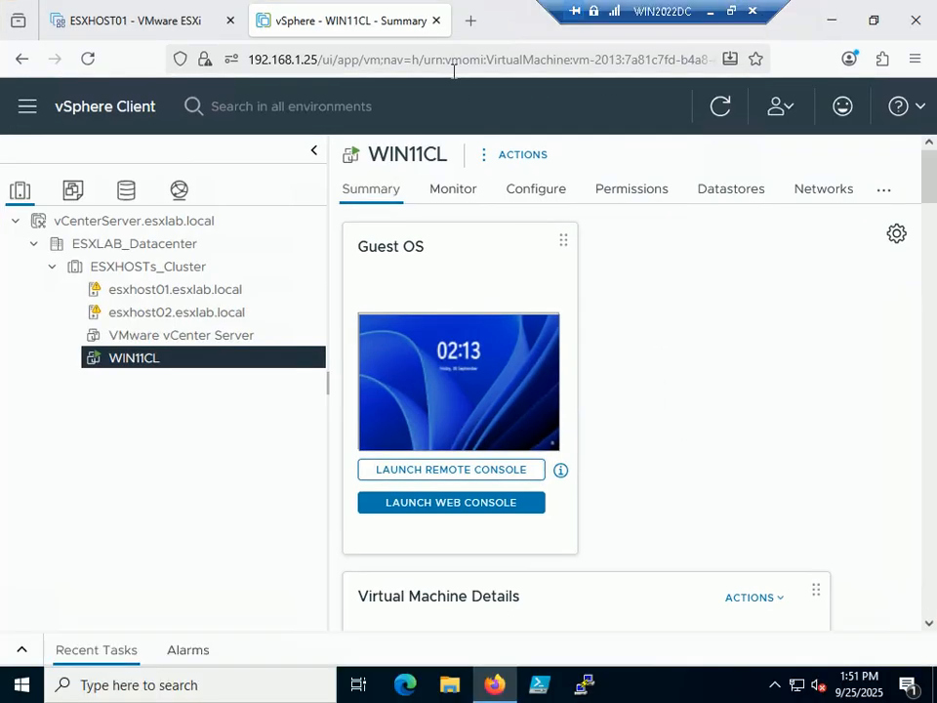
click(301, 60)
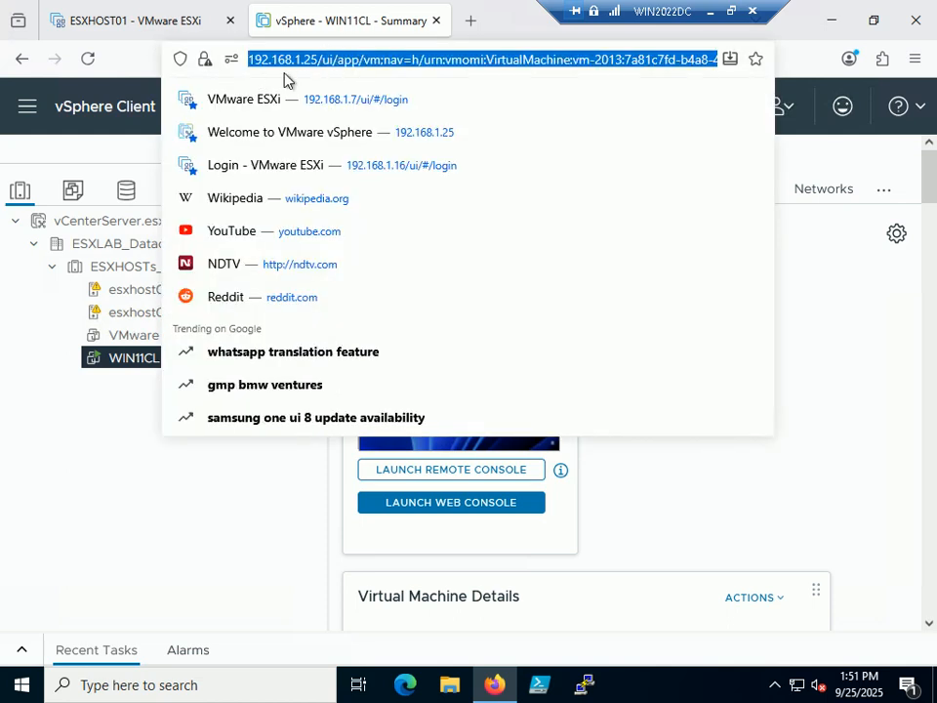
click(471, 21)
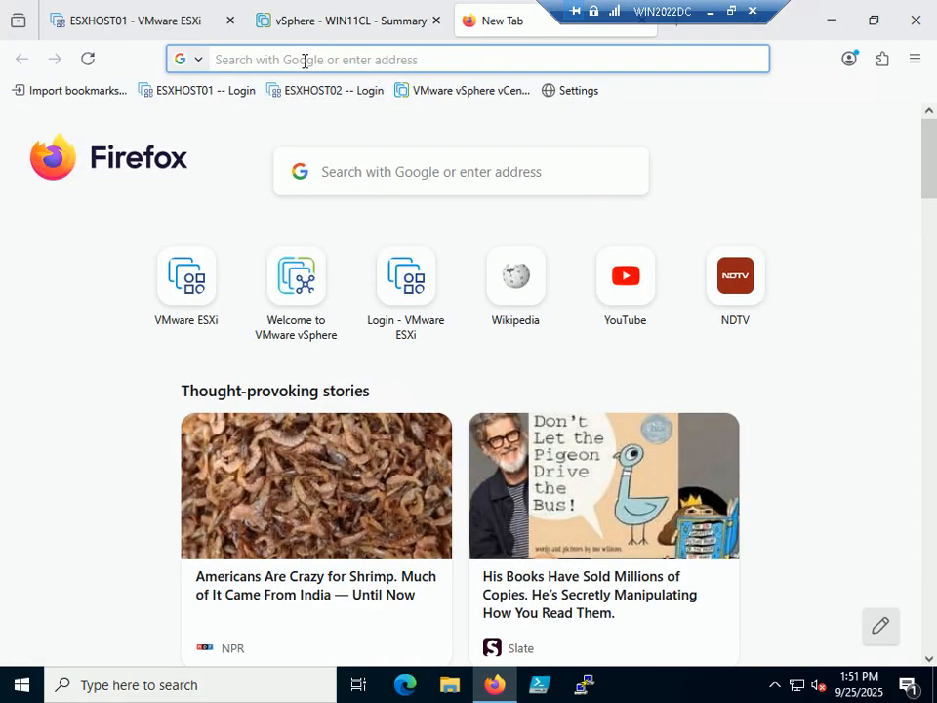
click(305, 61)
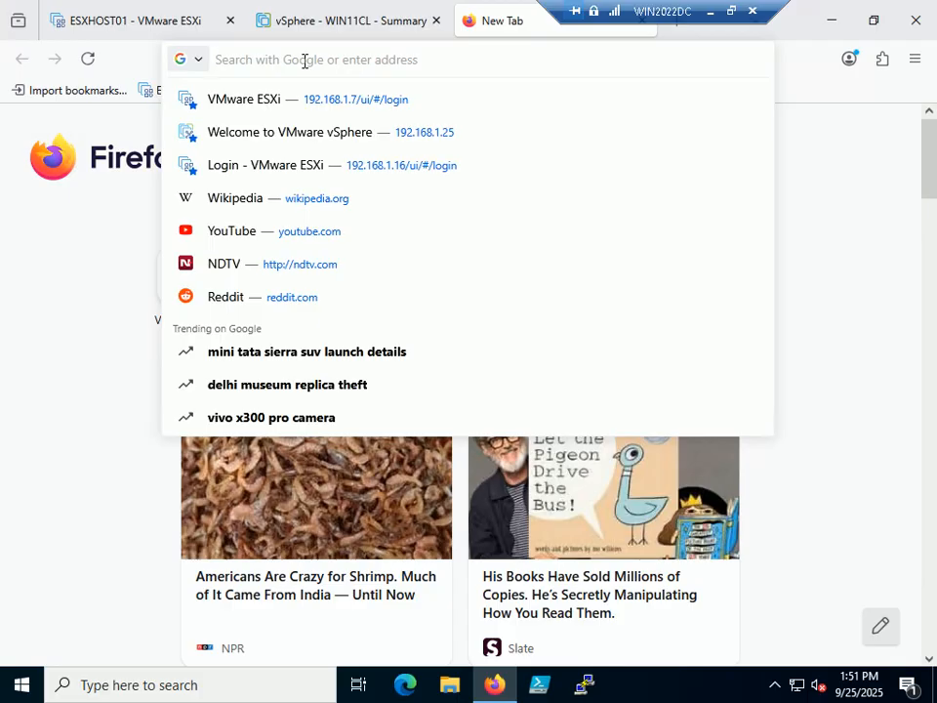
text(htt)
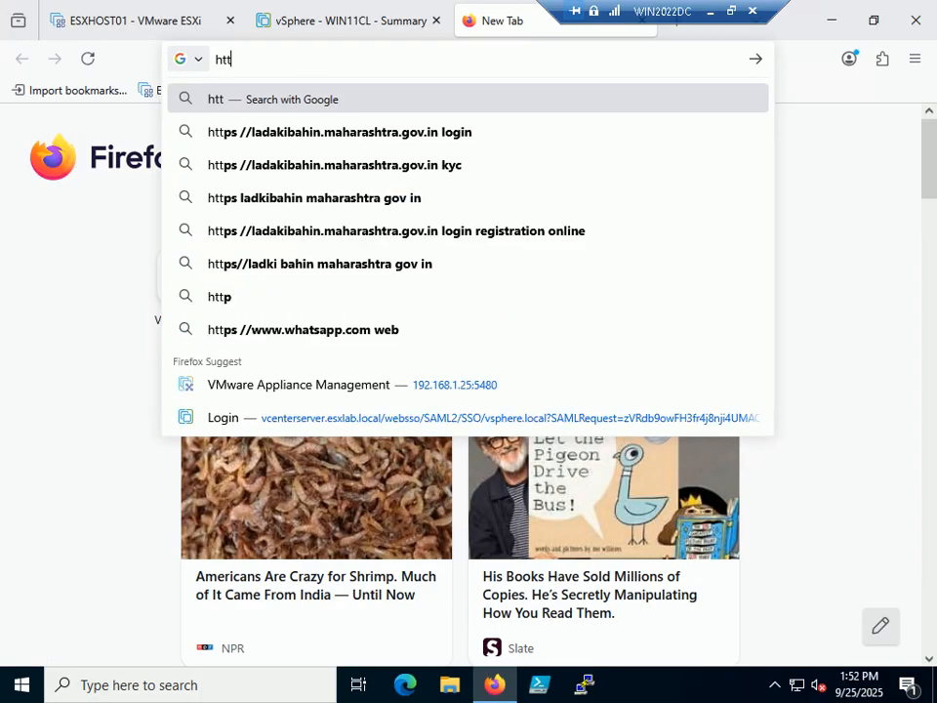
text(ps:)
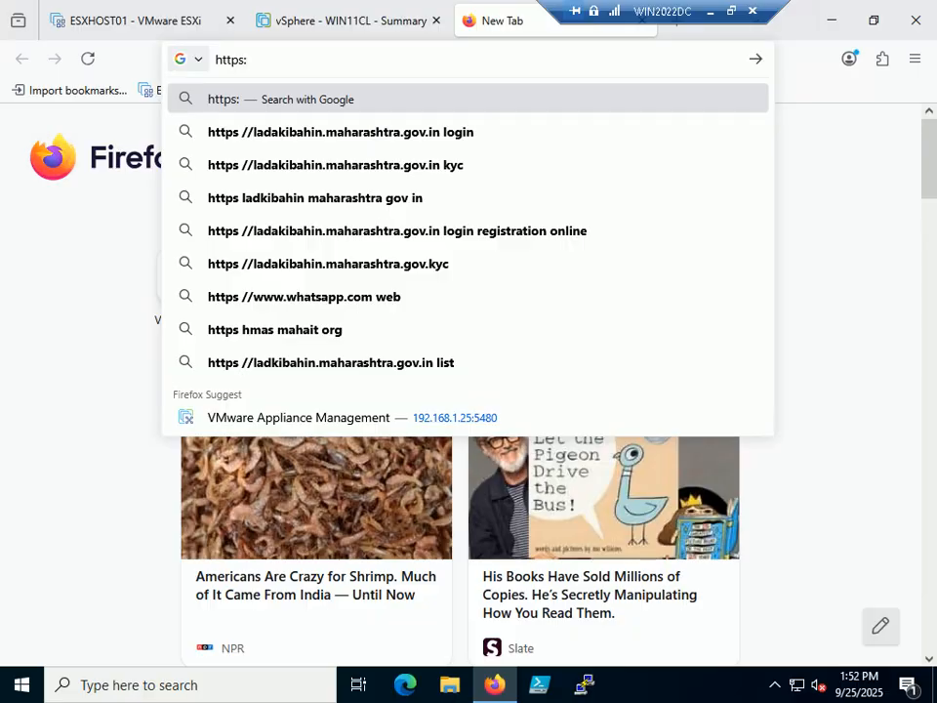
text(//192.168.1.7/)
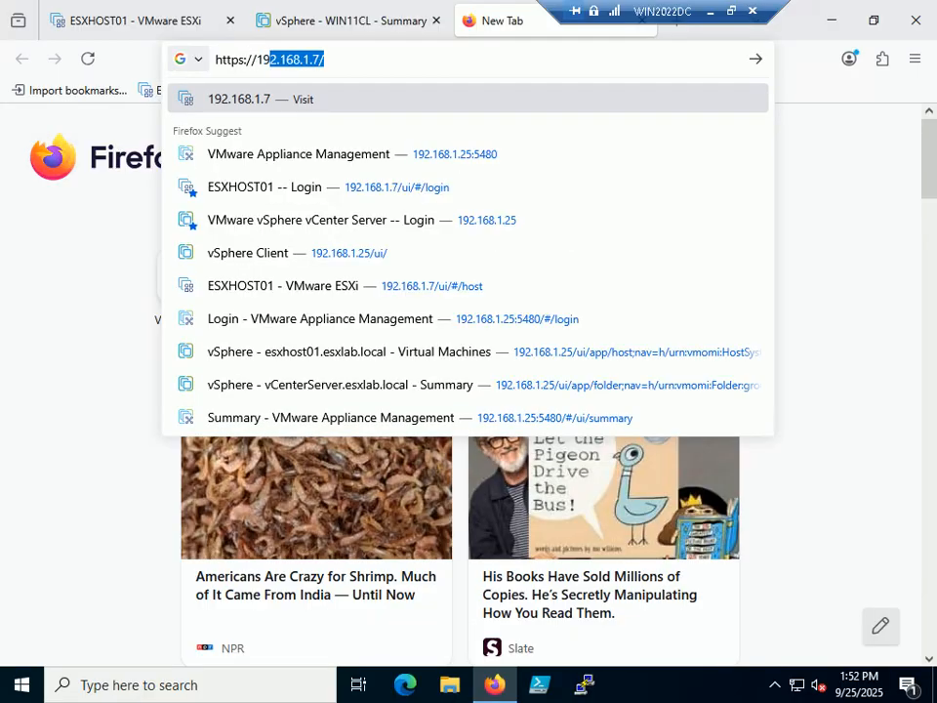
key(Down)
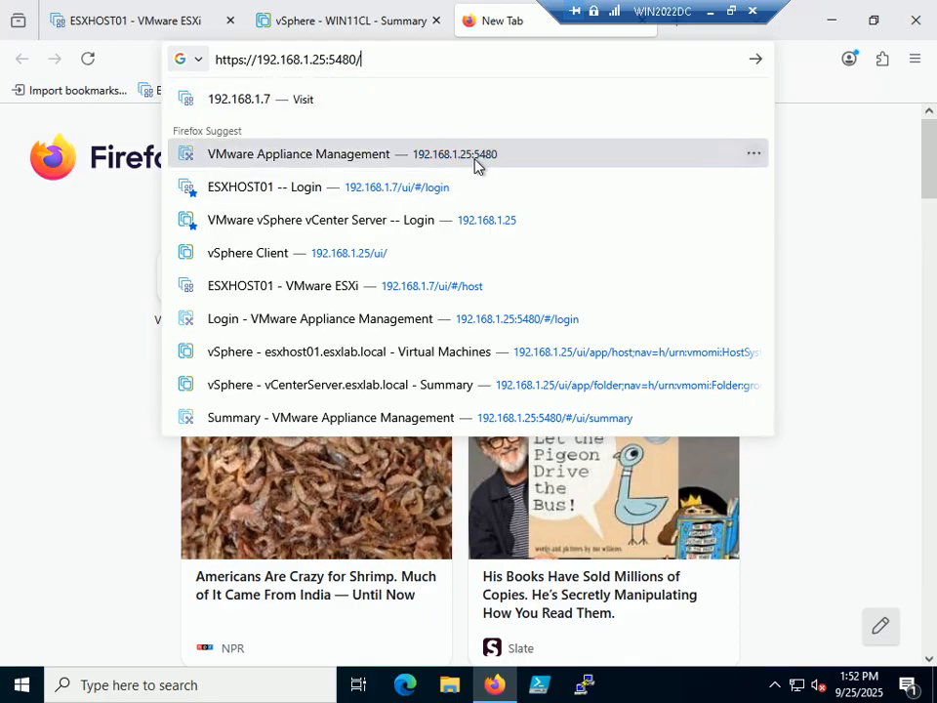
click(504, 163)
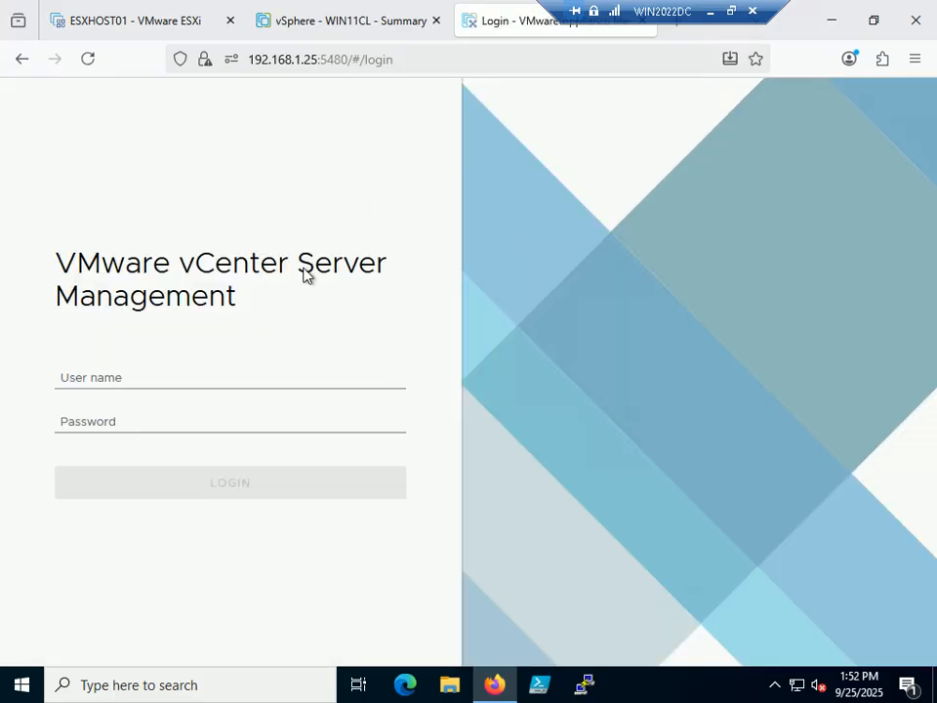
Step: Log in to vCenter Server Management as root with the root password
click(141, 381)
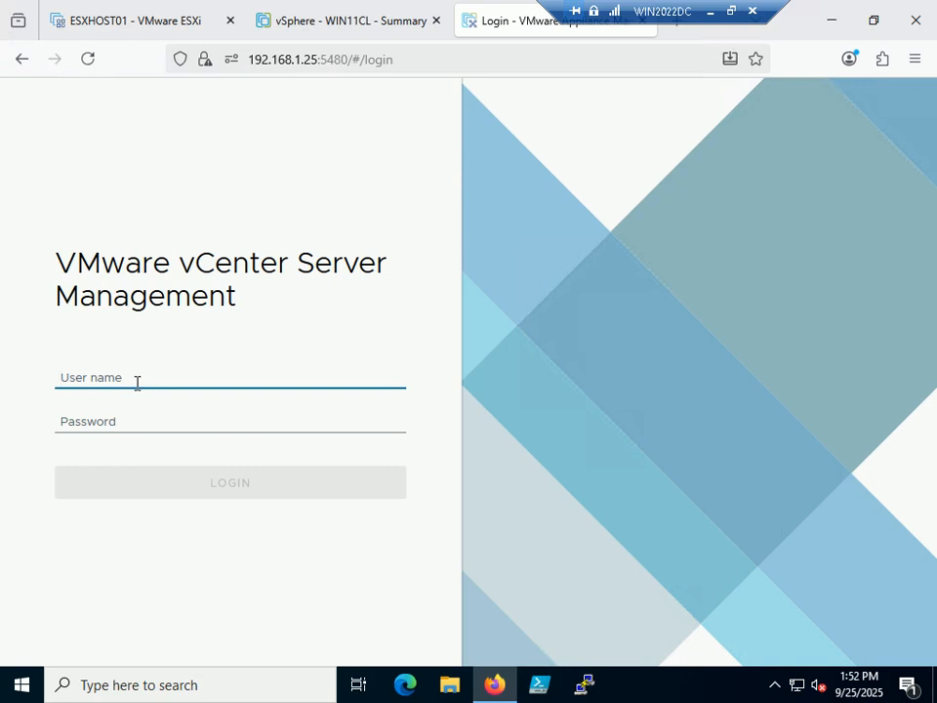
text(root)
key(Tab)
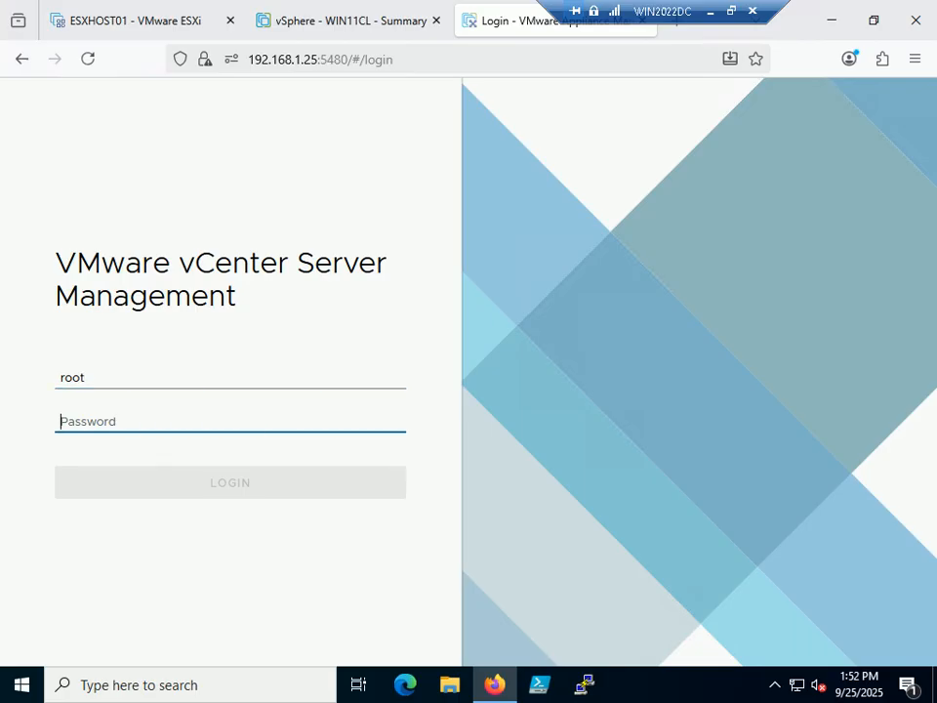
text(VMwar)
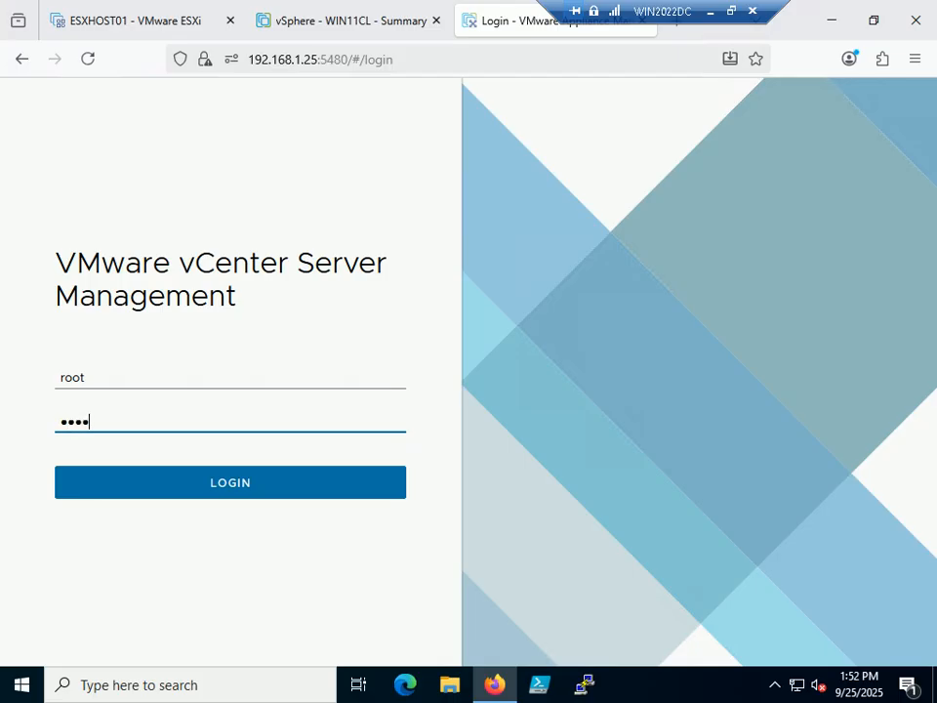
text(e1)
key(BackSpace)
text(••)
key(Return)
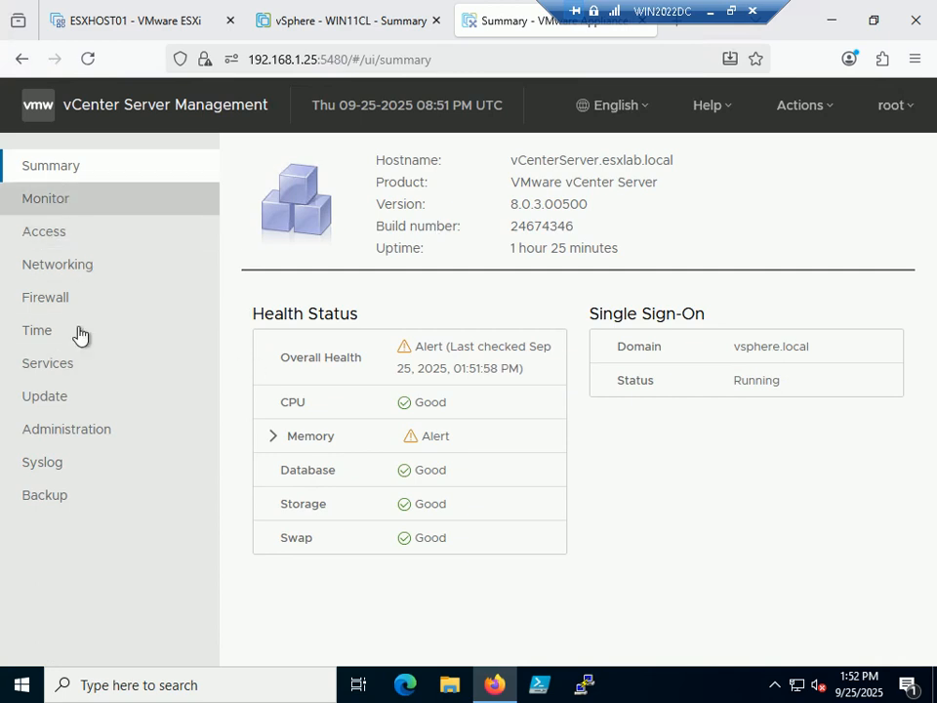
Step: Check the appliance Services and the Etc/UTC host-synced Time settings
click(82, 362)
click(47, 338)
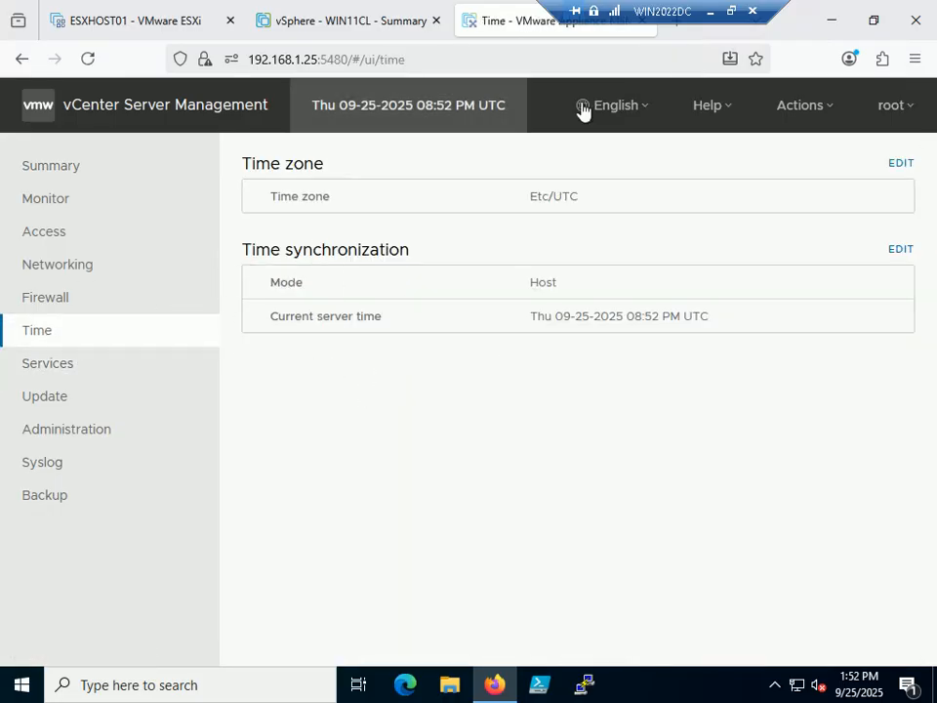
click(732, 11)
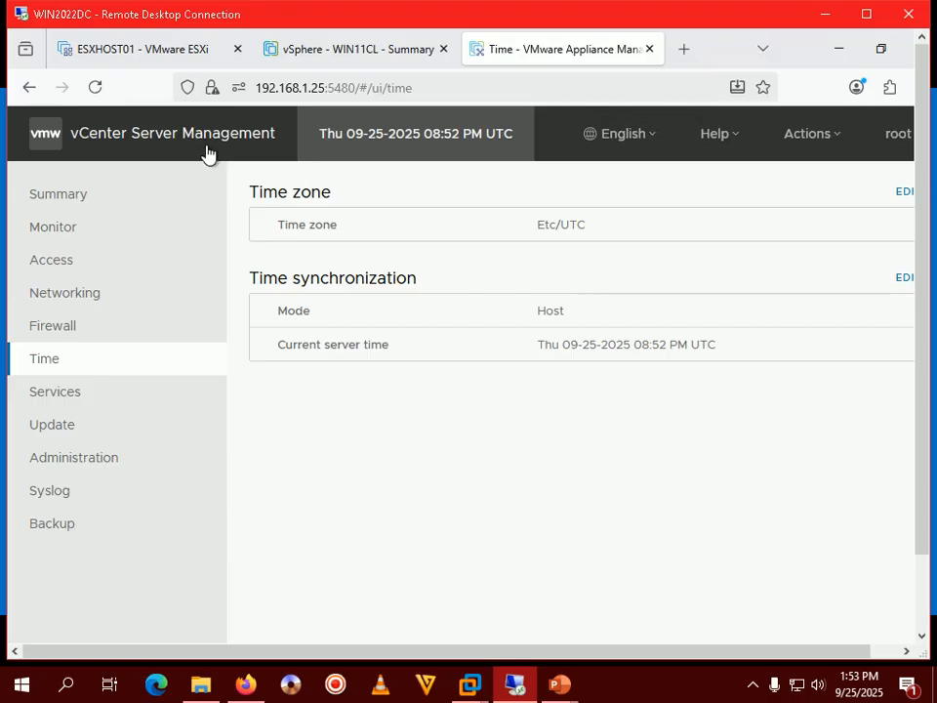
Step: Glance at the ESXHOST01 host client, reopen the appliance Summary, and return to the Step 376 slide
click(161, 51)
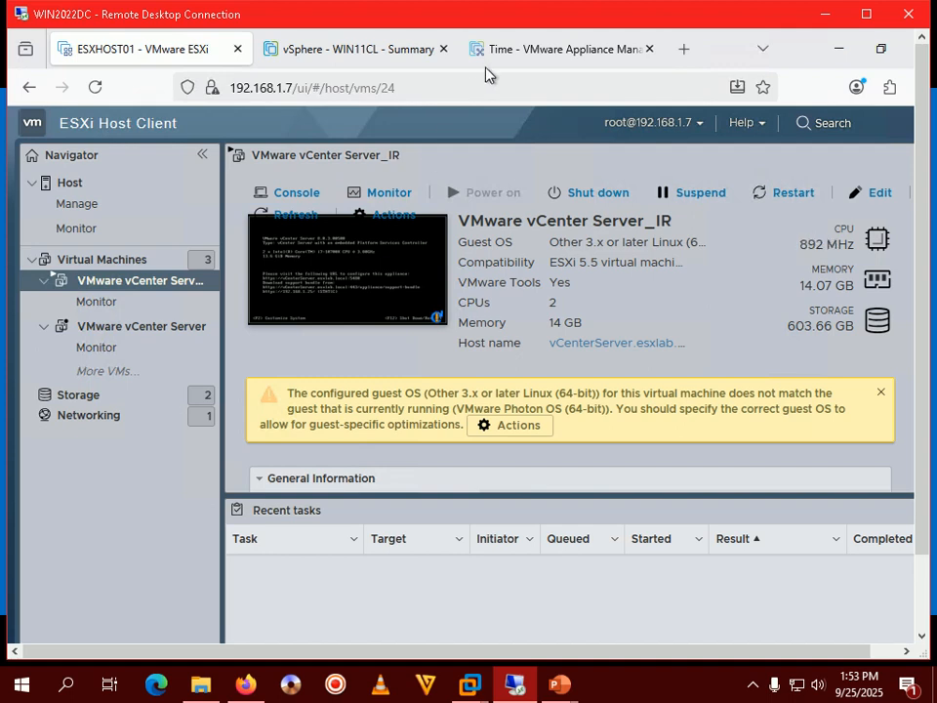
click(518, 54)
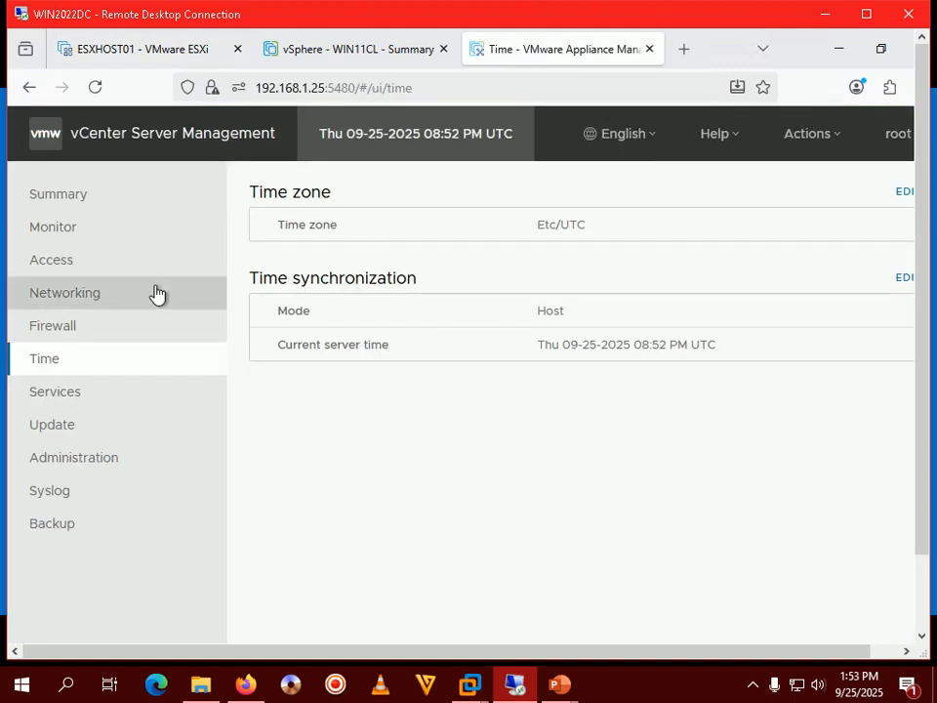
click(60, 194)
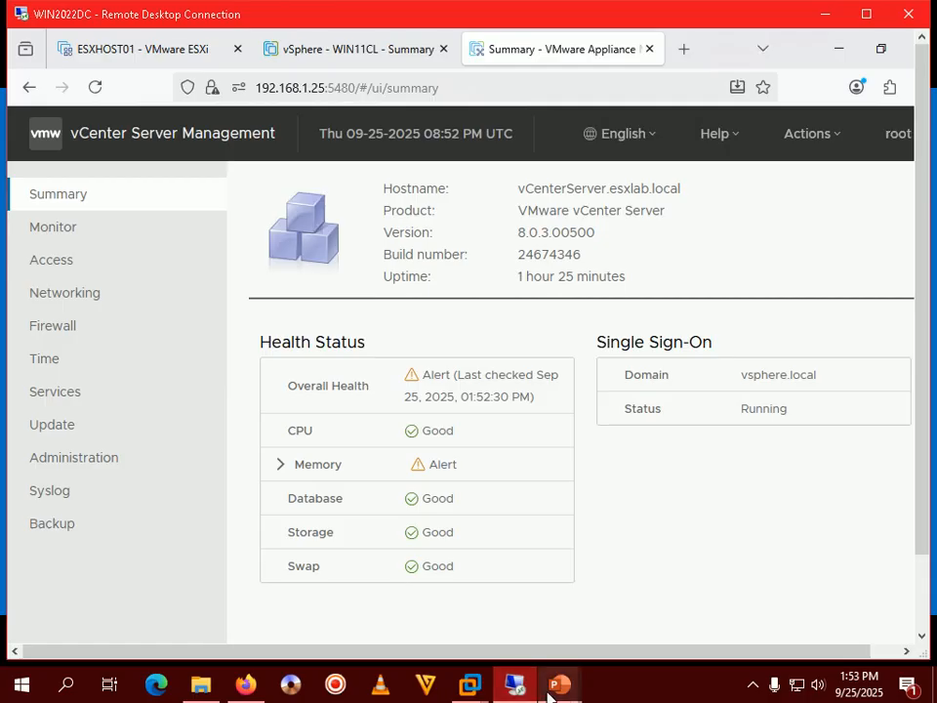
click(619, 600)
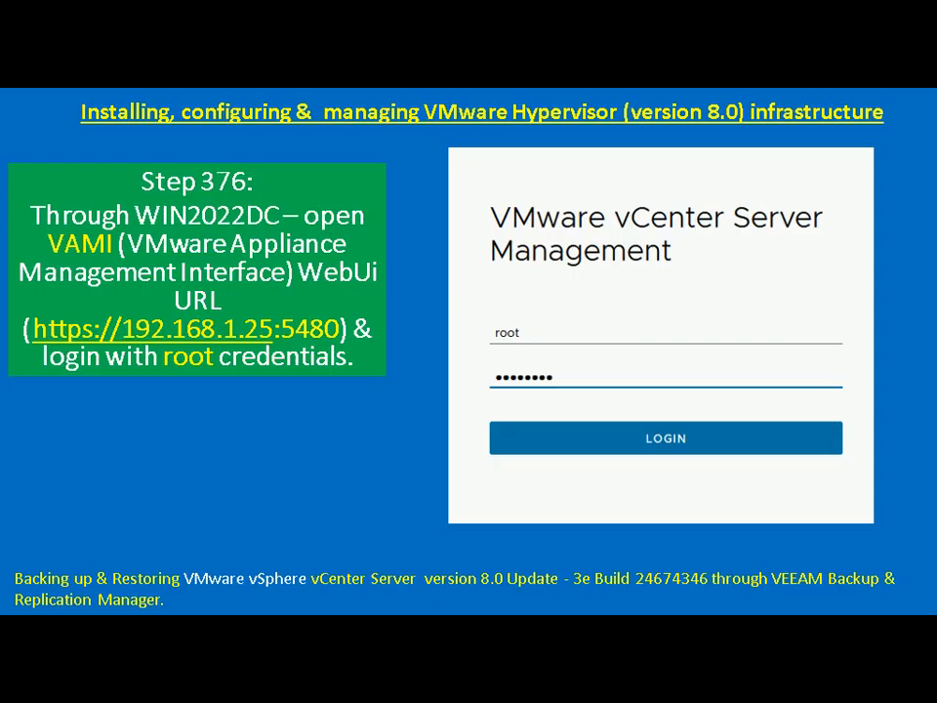